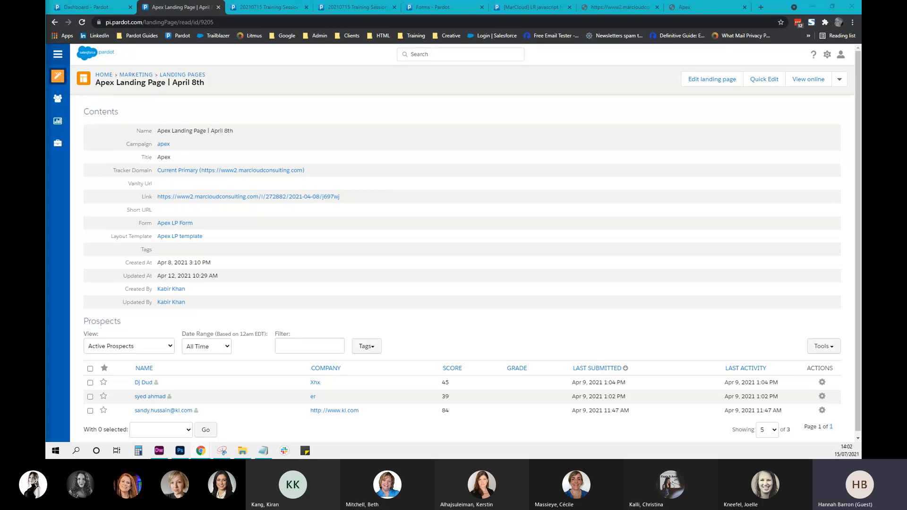
# Switch to the Pardot dashboard and open the list of marketing forms
pyautogui.click(88, 7)
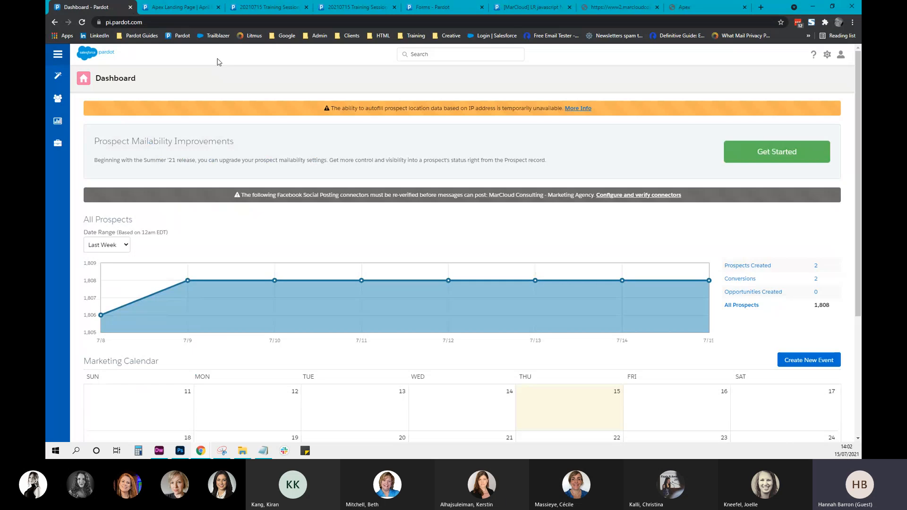
pyautogui.click(57, 76)
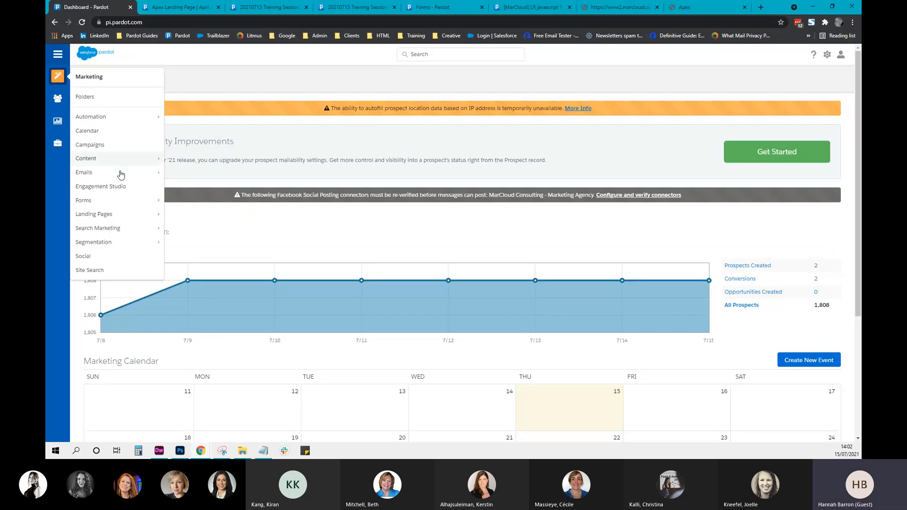
pyautogui.moveTo(117, 199)
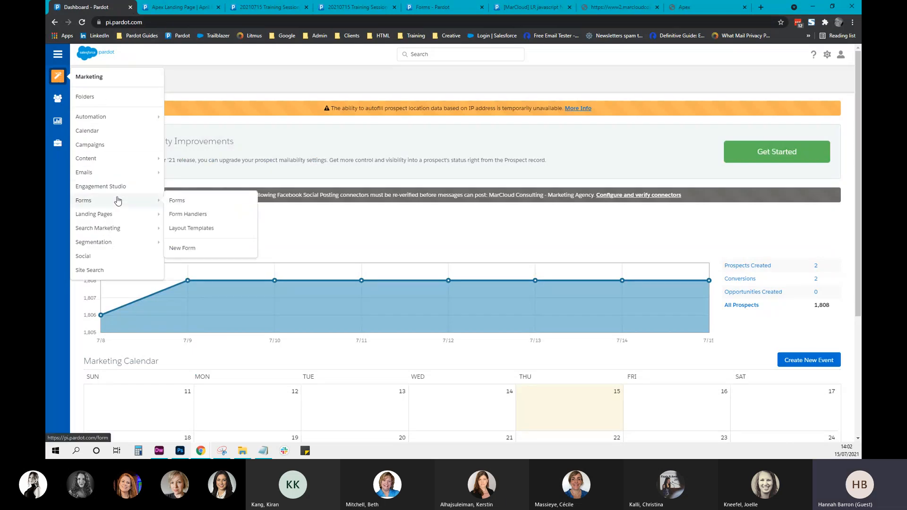
pyautogui.click(187, 204)
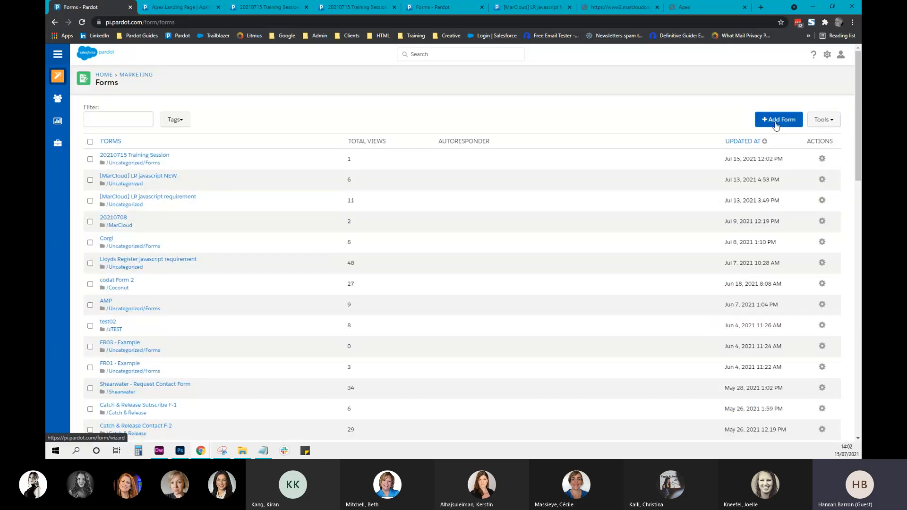
# Discard the saved 20210521 TEST form wizard draft and start a blank new form
pyautogui.click(776, 122)
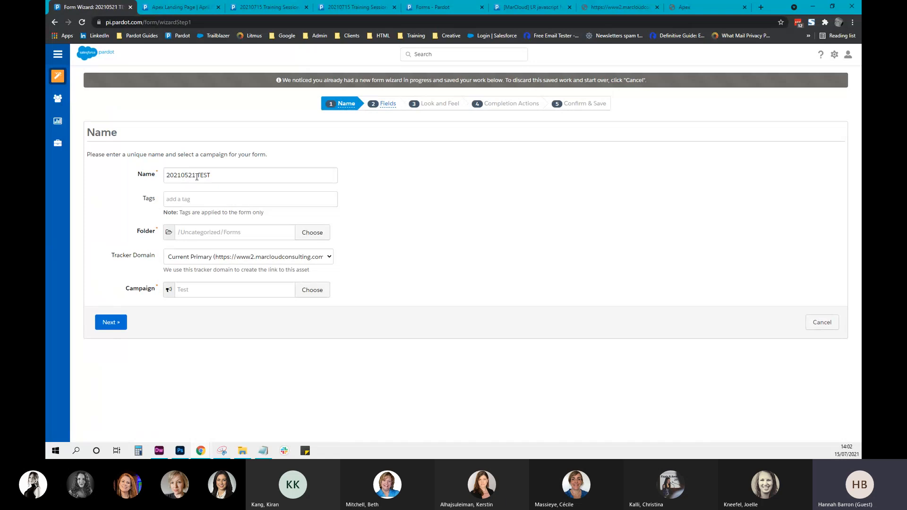
pyautogui.moveTo(197, 175); pyautogui.dragTo(160, 181)
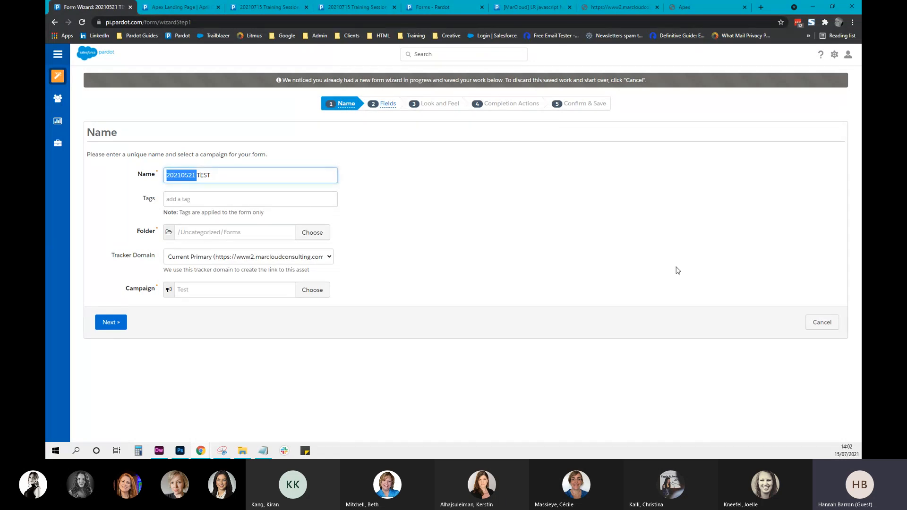
pyautogui.click(818, 325)
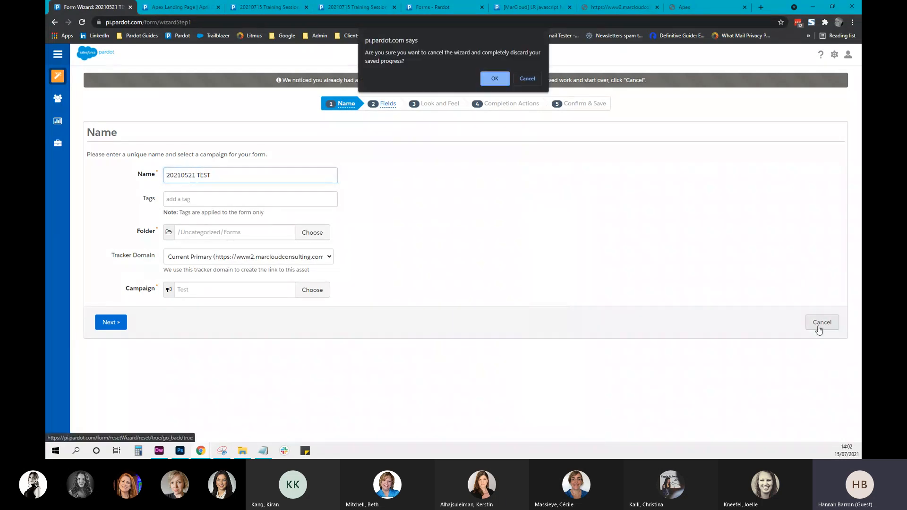
pyautogui.click(504, 79)
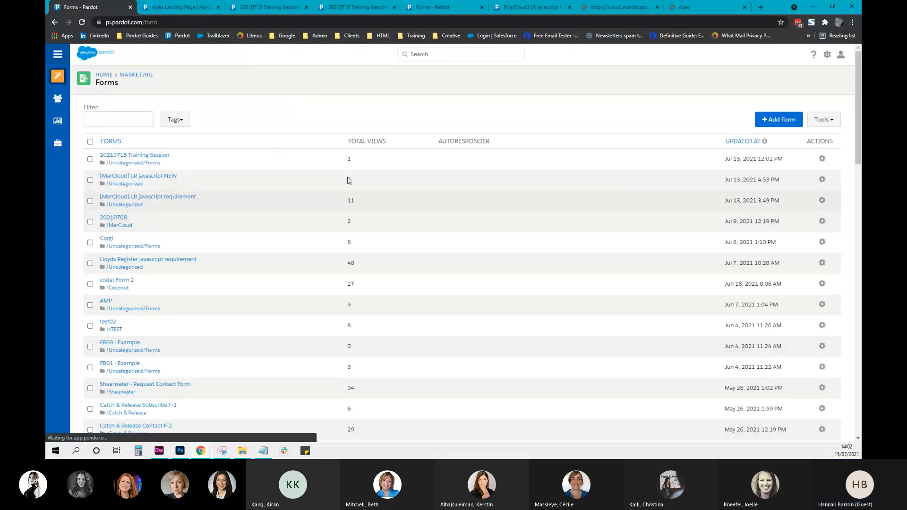
pyautogui.click(783, 124)
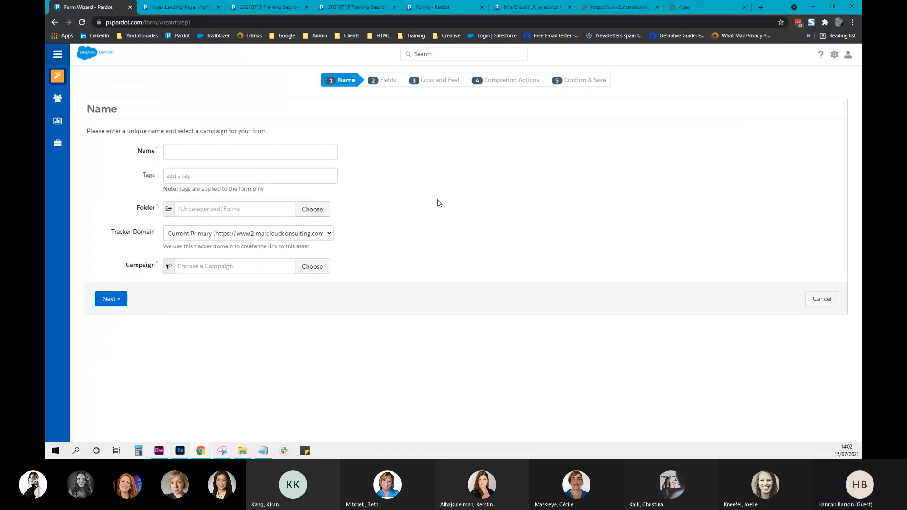
# Name the new form "20210715 Training Session Example"
pyautogui.click(227, 149)
pyautogui.write('20210715 Training Session')
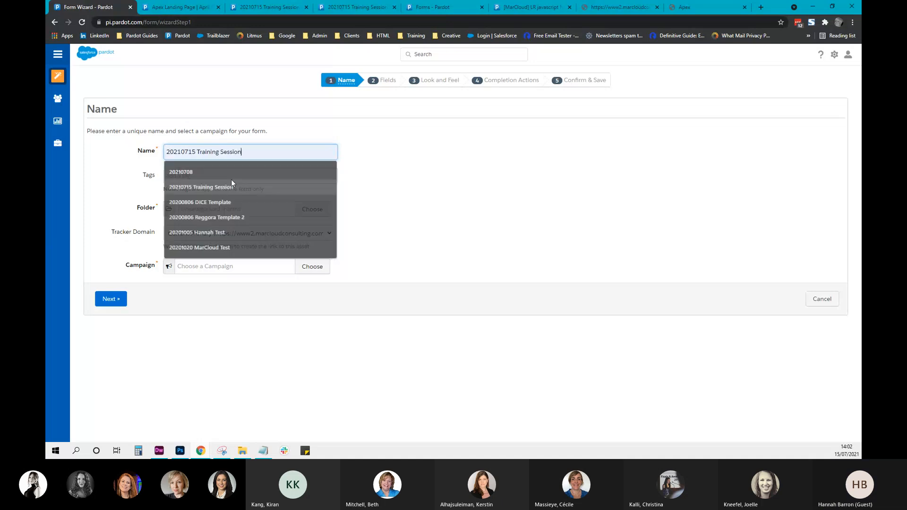
pyautogui.click(231, 186)
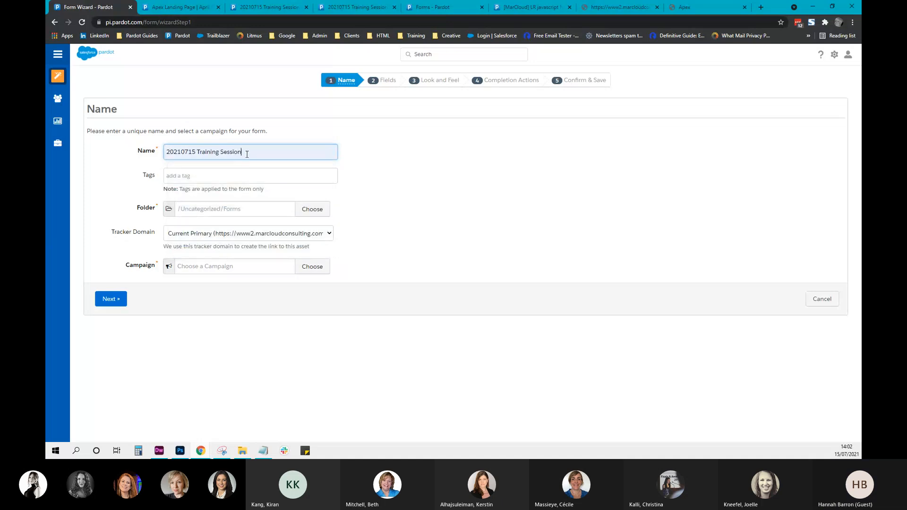
pyautogui.write('Erample')
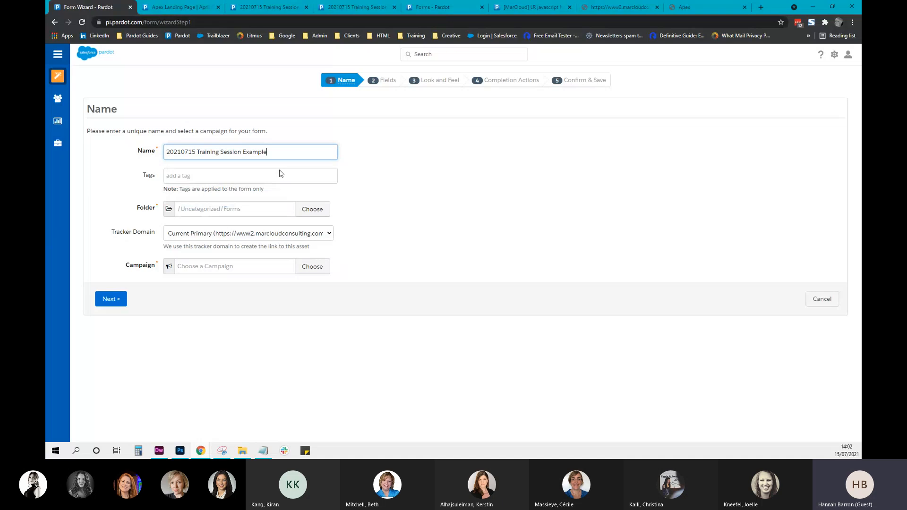
# Look through the available folders and the tracker domain options for the new form
pyautogui.click(178, 178)
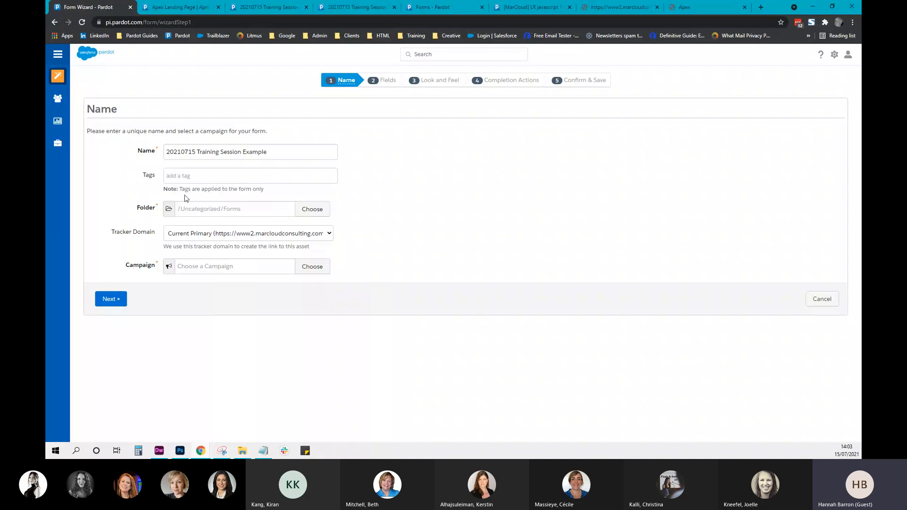
pyautogui.click(198, 217)
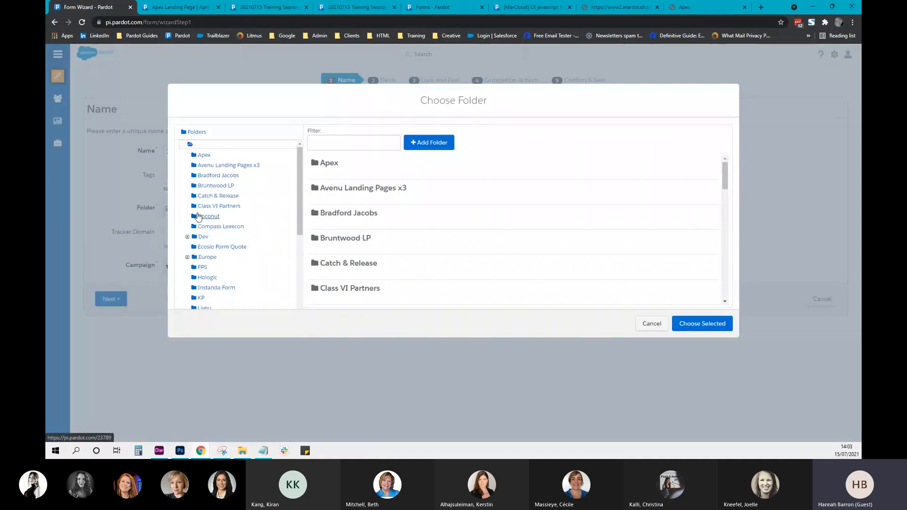
pyautogui.click(656, 323)
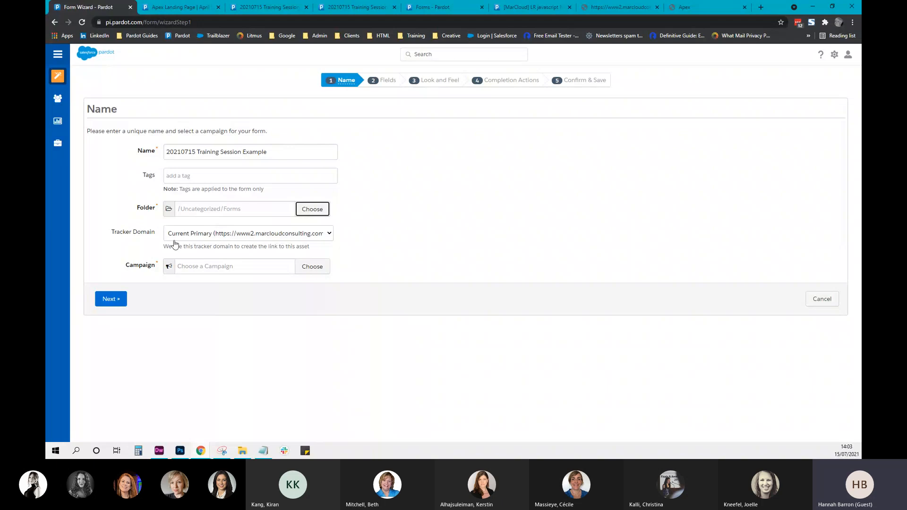
pyautogui.click(225, 239)
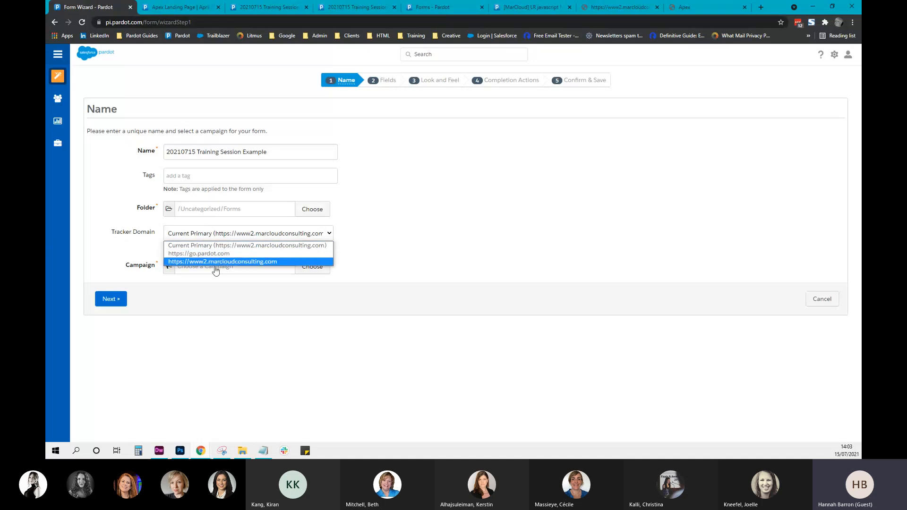
pyautogui.click(216, 245)
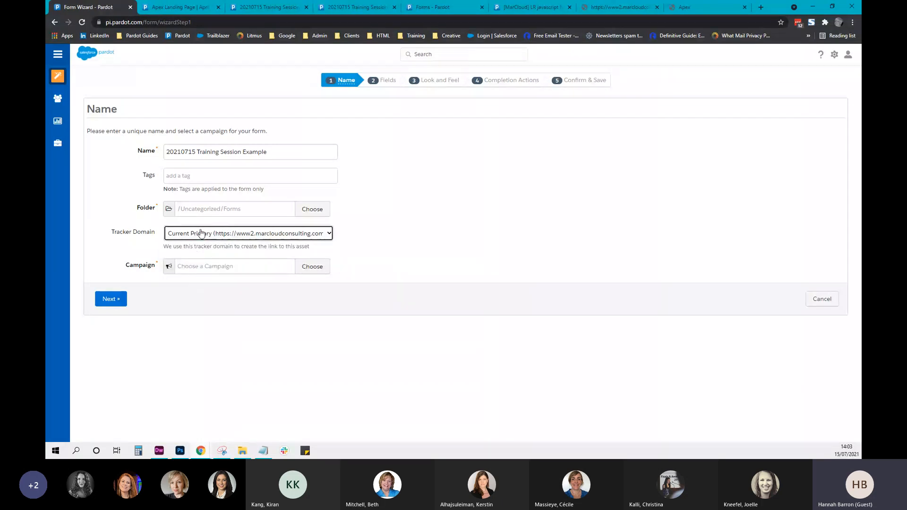
# Assign the Test campaign to the form and proceed to its fields
pyautogui.click(207, 268)
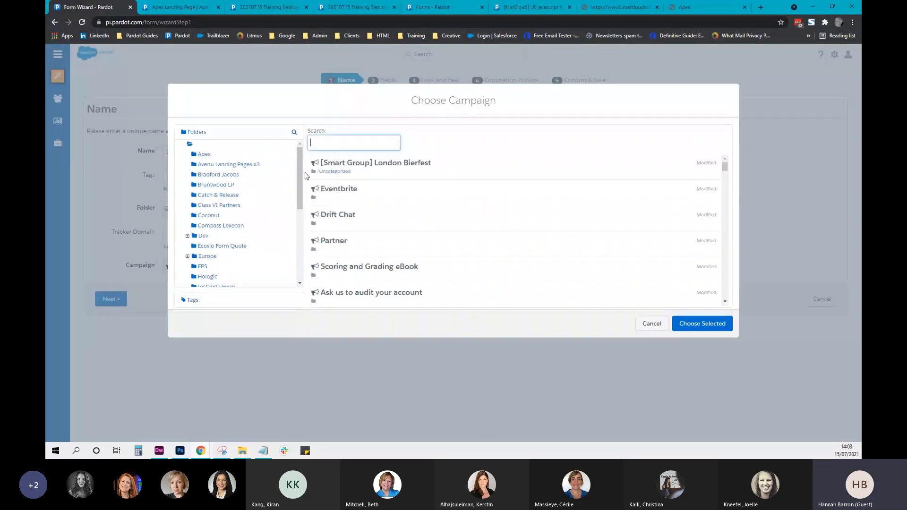
pyautogui.write('test')
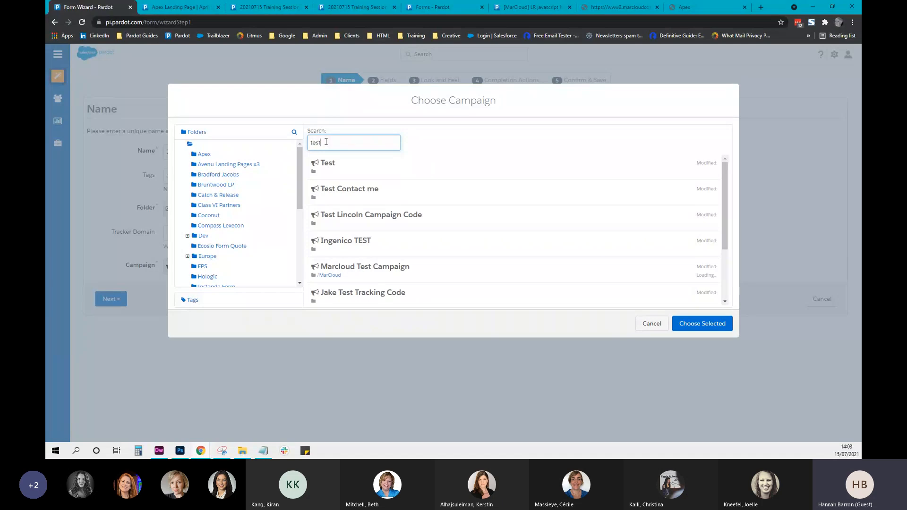
pyautogui.click(339, 168)
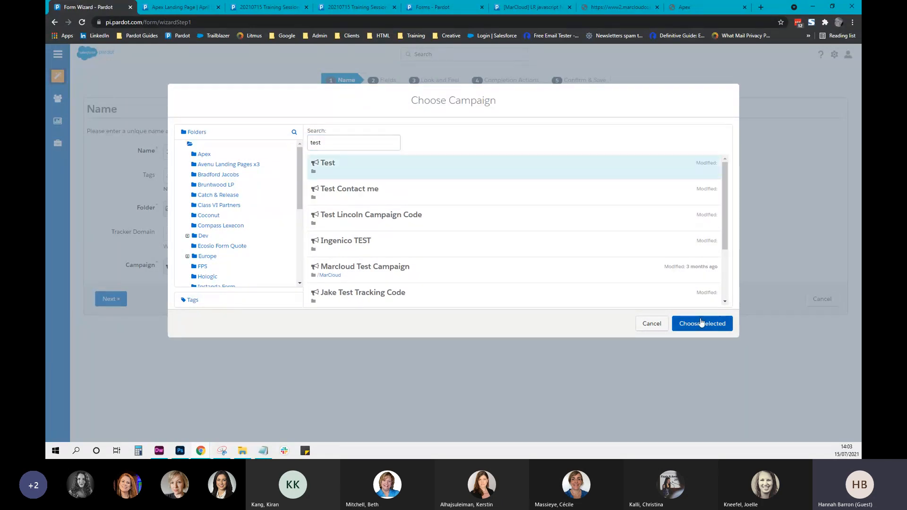
pyautogui.click(700, 323)
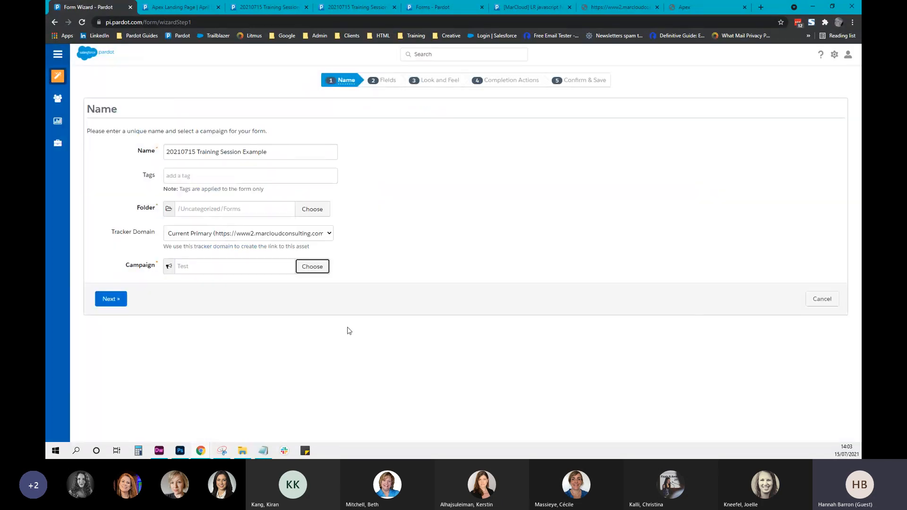
pyautogui.click(120, 303)
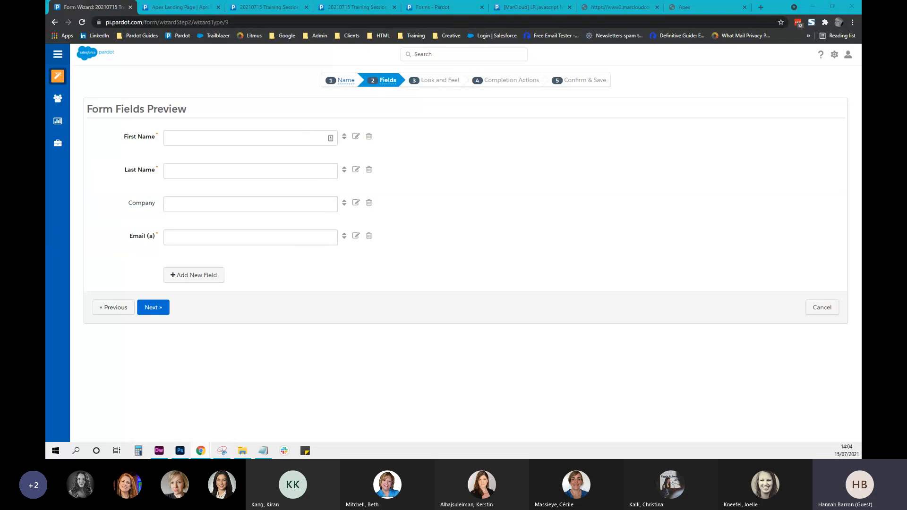
pyautogui.press('super+d')
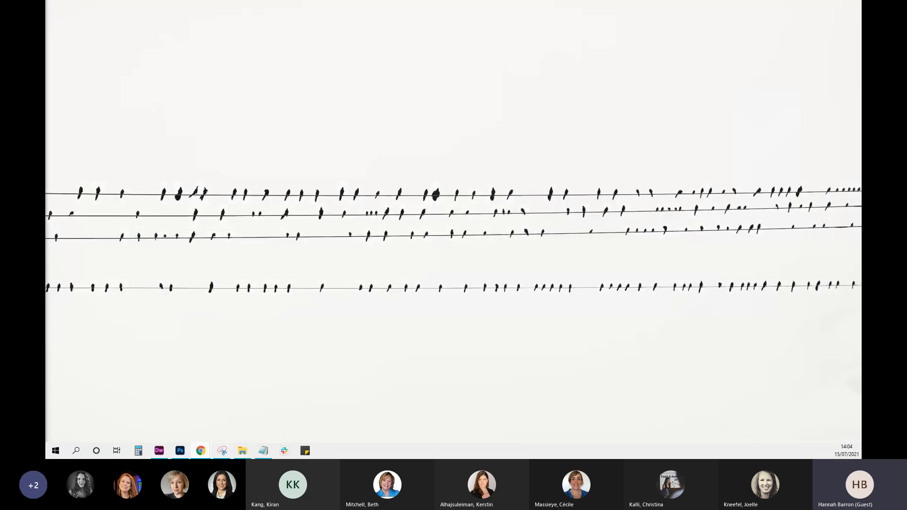
pyautogui.press('super+d')
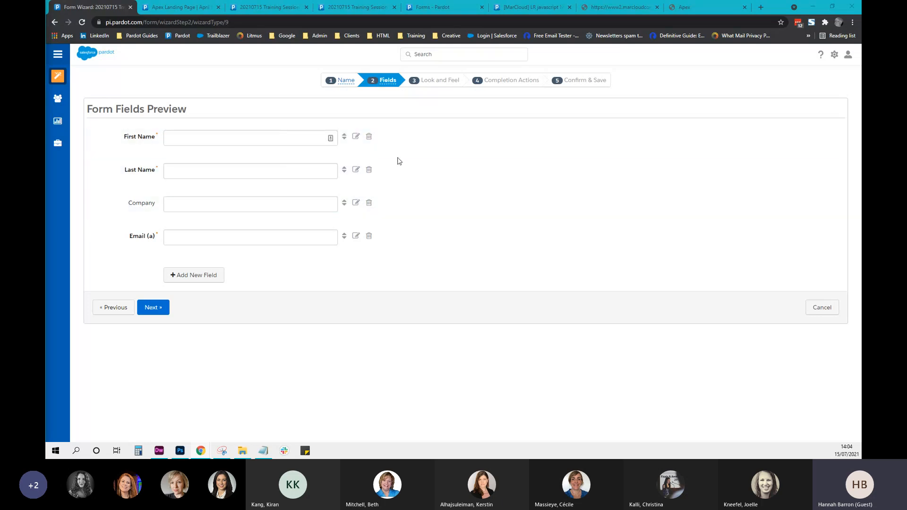
# Open the First Name form field for editing and change its label to "First name"
pyautogui.click(357, 138)
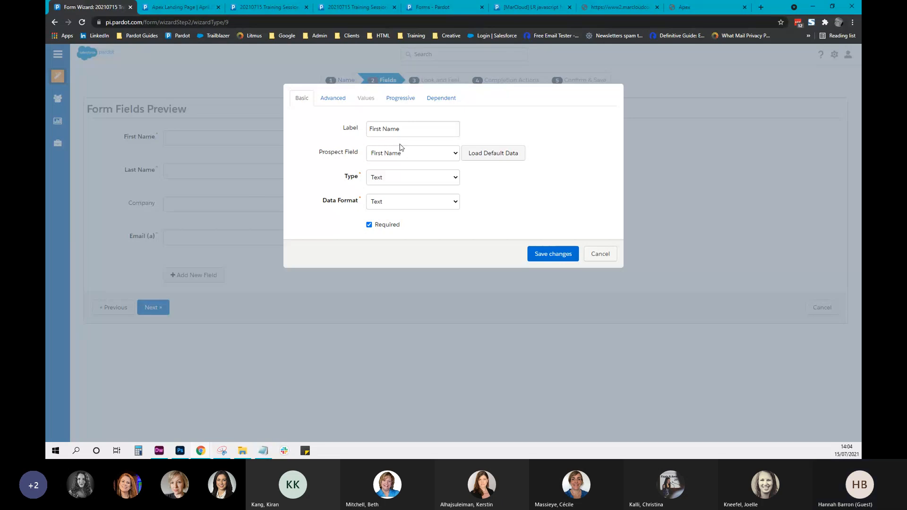
pyautogui.click(358, 134)
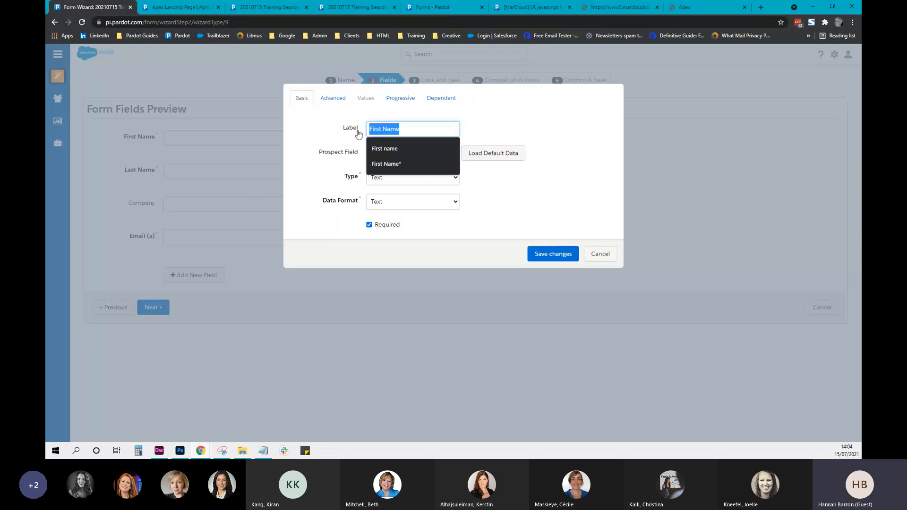
pyautogui.write('Name')
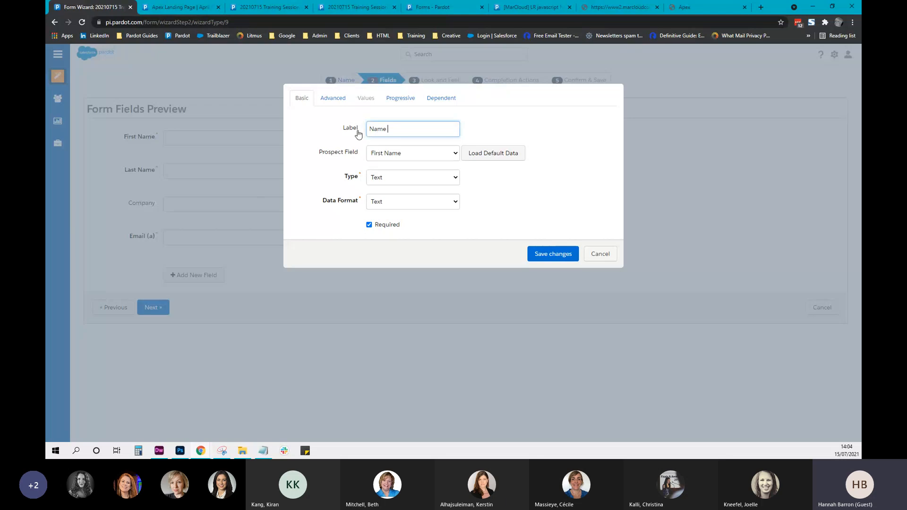
pyautogui.press('BackSpace')
pyautogui.press('BackSpace')
pyautogui.press('BackSpace')
pyautogui.press('BackSpace')
pyautogui.press('BackSpace')
pyautogui.write('First name')
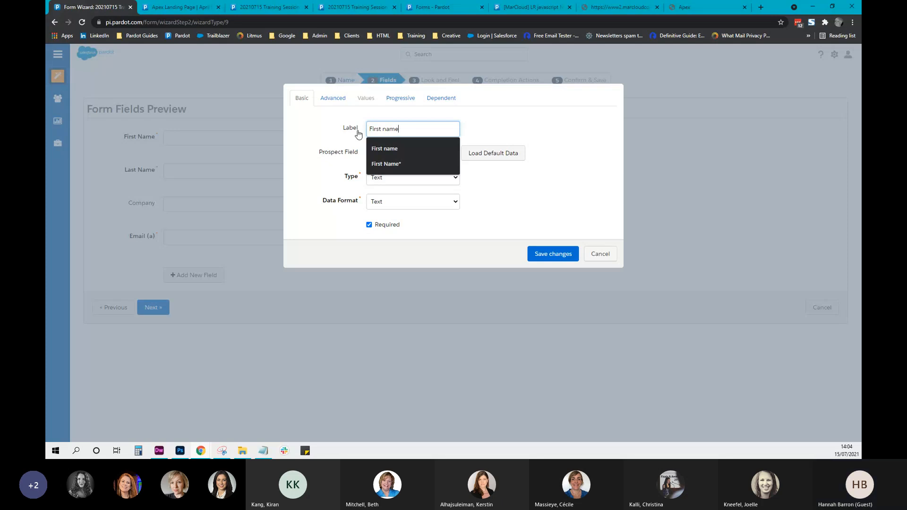
# Examine the prospect field, type and data format options offered for the first name field
pyautogui.click(347, 153)
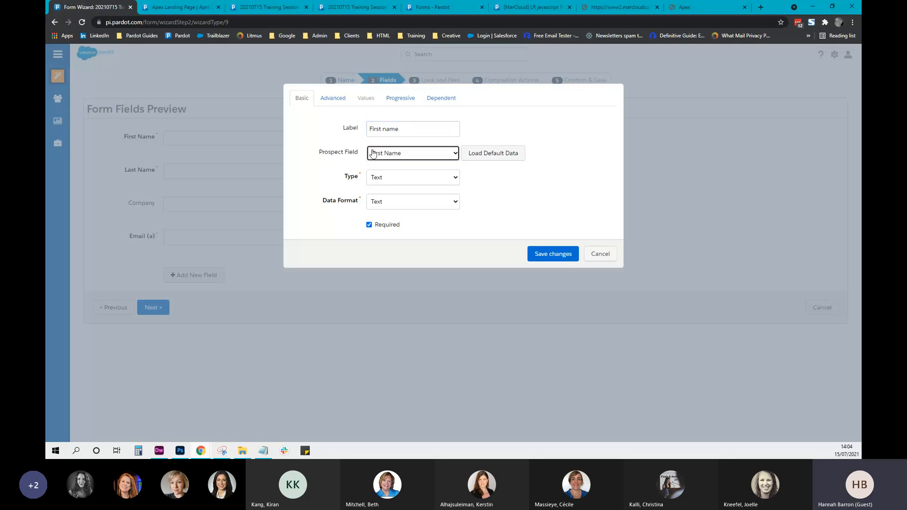
pyautogui.click(395, 158)
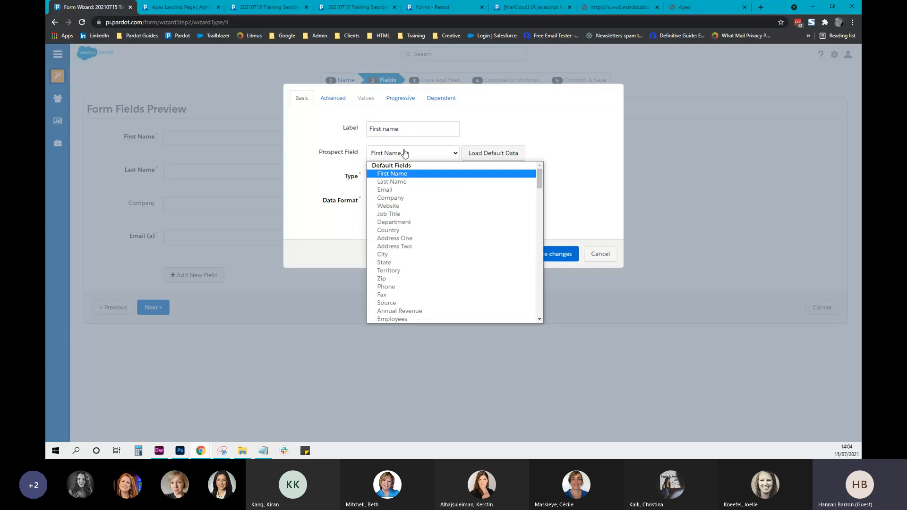
pyautogui.click(402, 158)
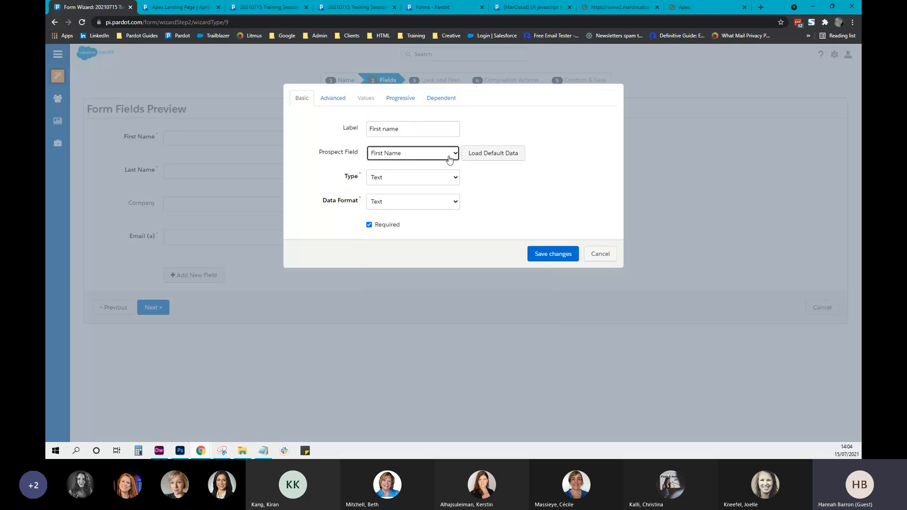
pyautogui.click(419, 181)
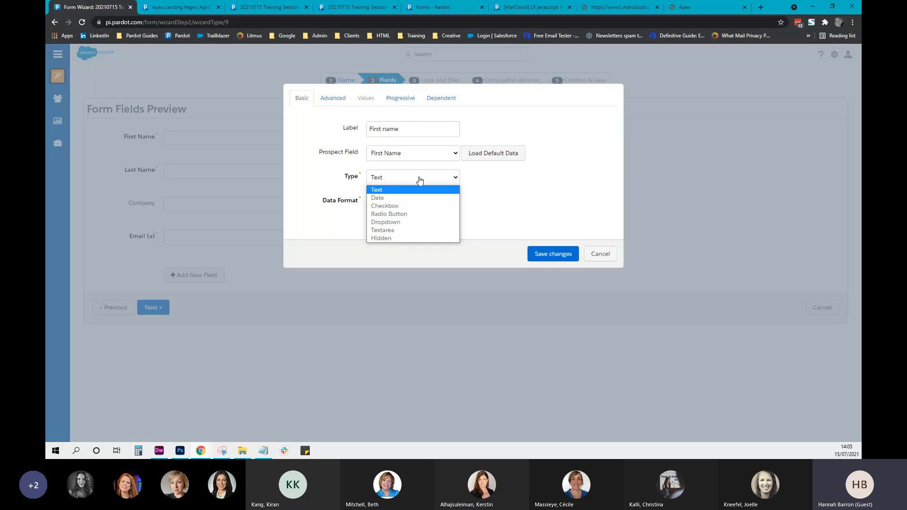
pyautogui.click(532, 181)
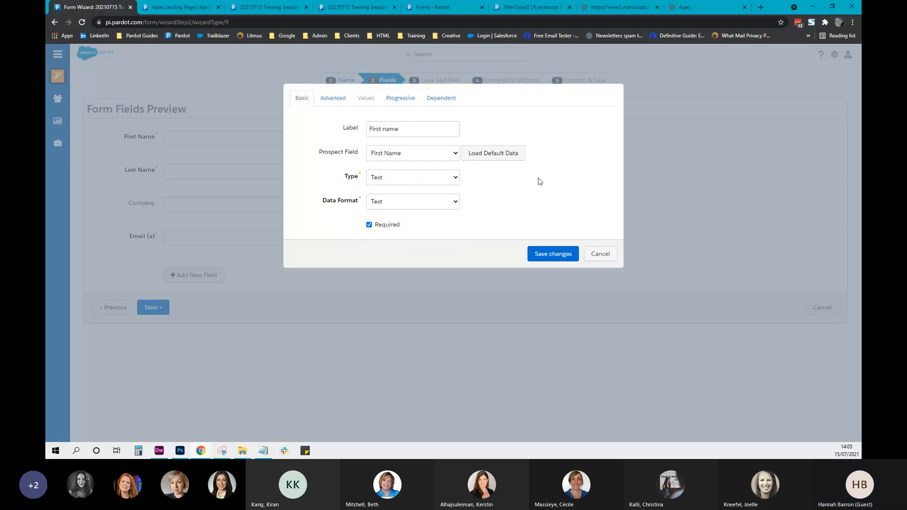
pyautogui.click(399, 204)
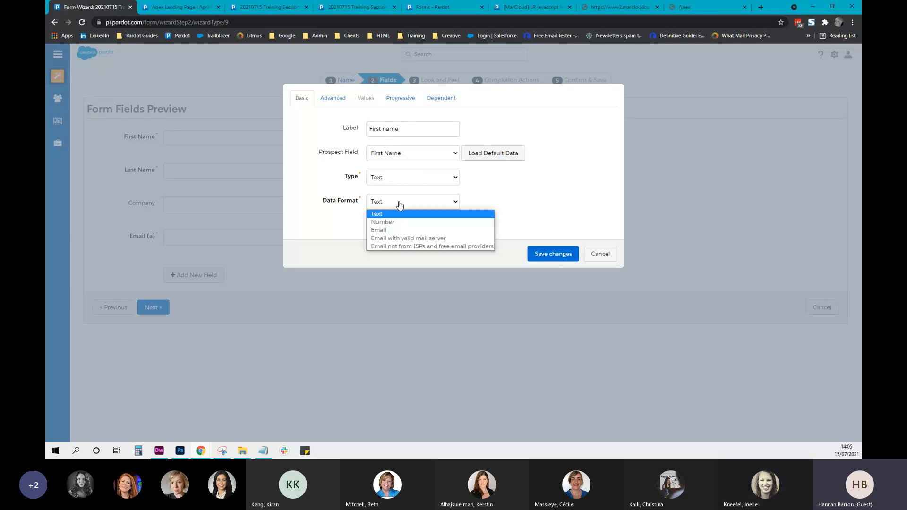
pyautogui.click(503, 198)
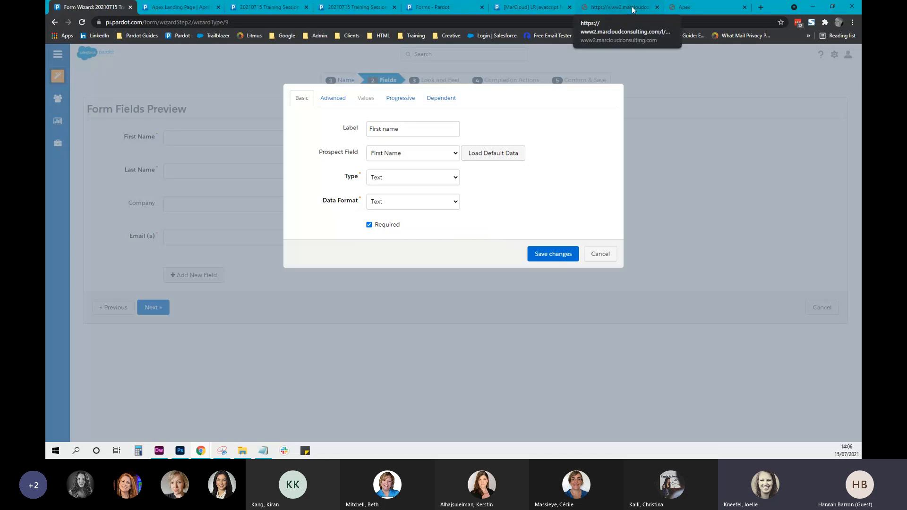
# Try the Marketing Cloud and Service Cloud choices on the live Apex landing page form and return to the form wizard
pyautogui.click(710, 9)
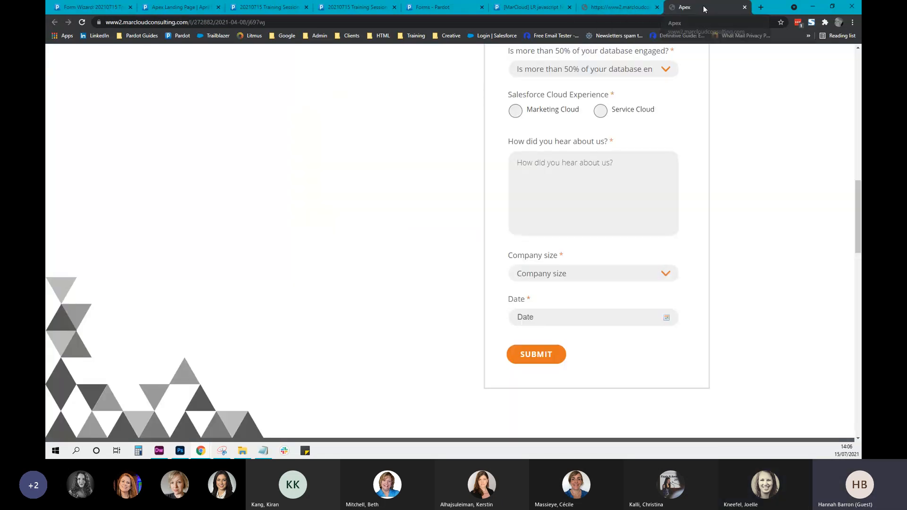
pyautogui.click(519, 112)
pyautogui.click(600, 112)
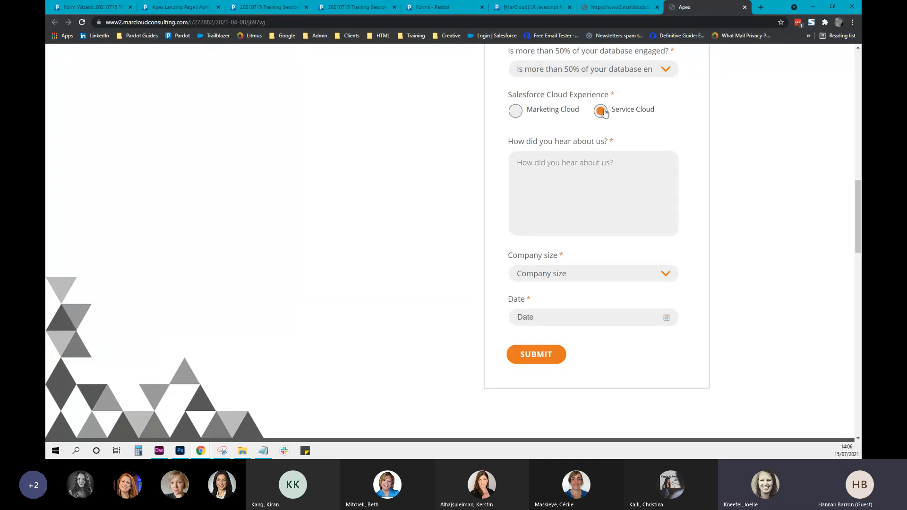
pyautogui.click(514, 113)
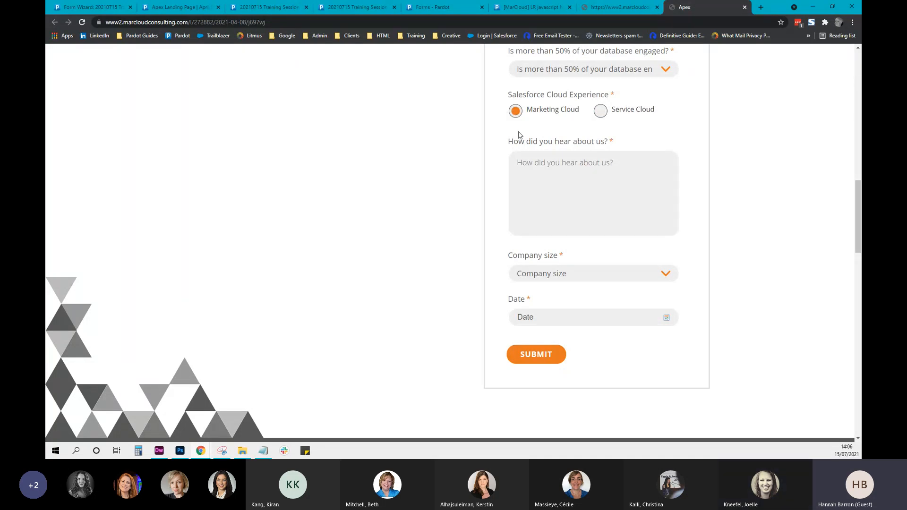
pyautogui.click(600, 113)
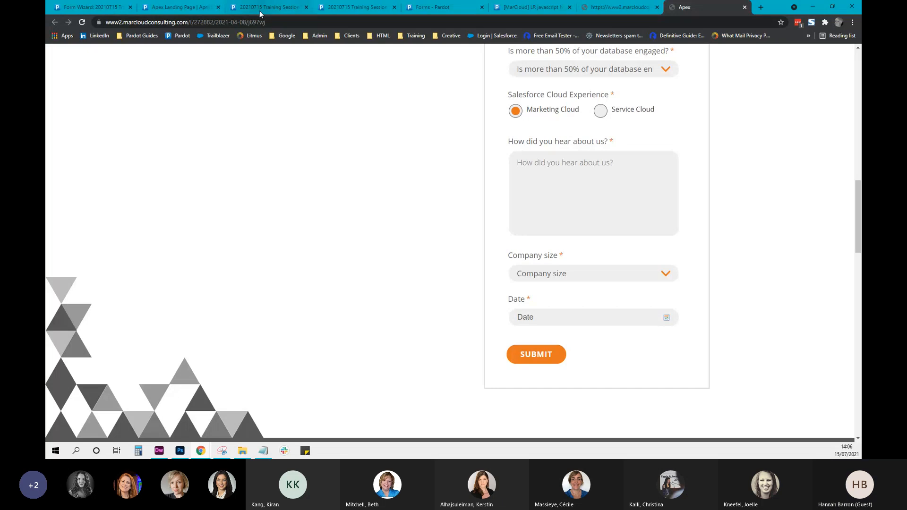
pyautogui.click(196, 8)
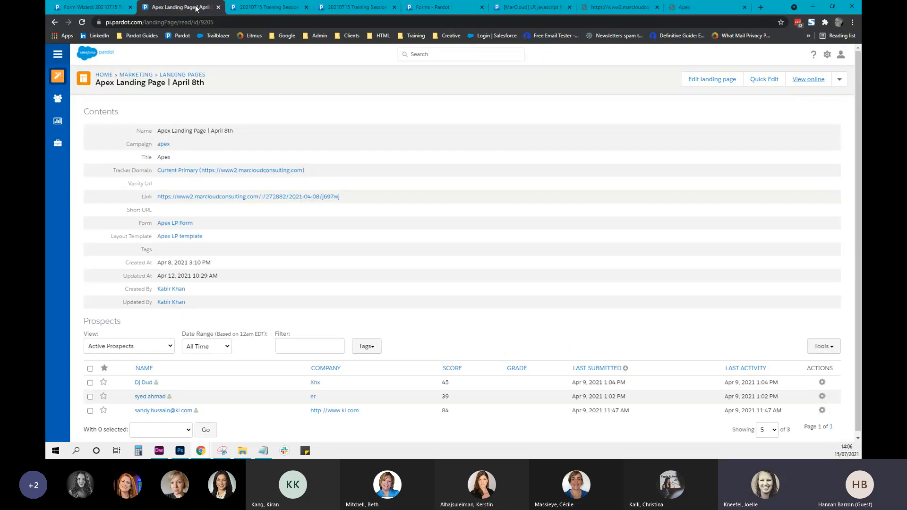
pyautogui.click(264, 8)
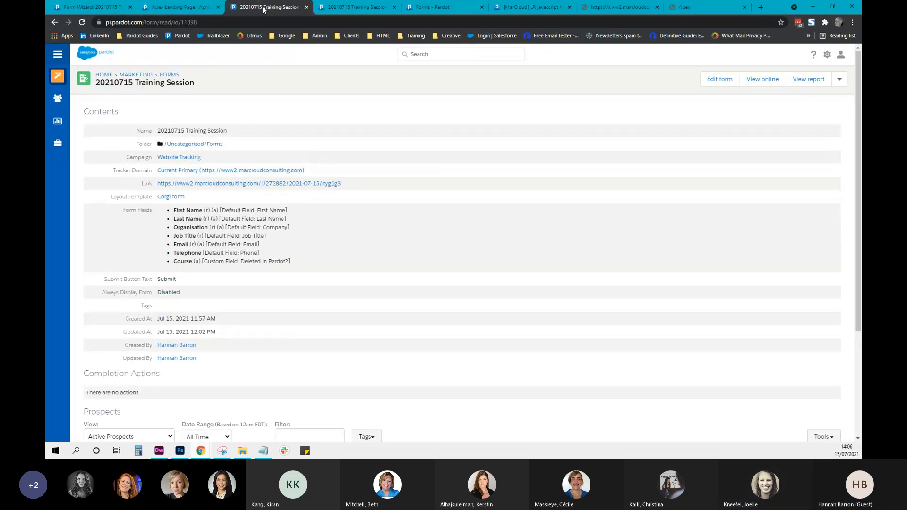
pyautogui.click(106, 7)
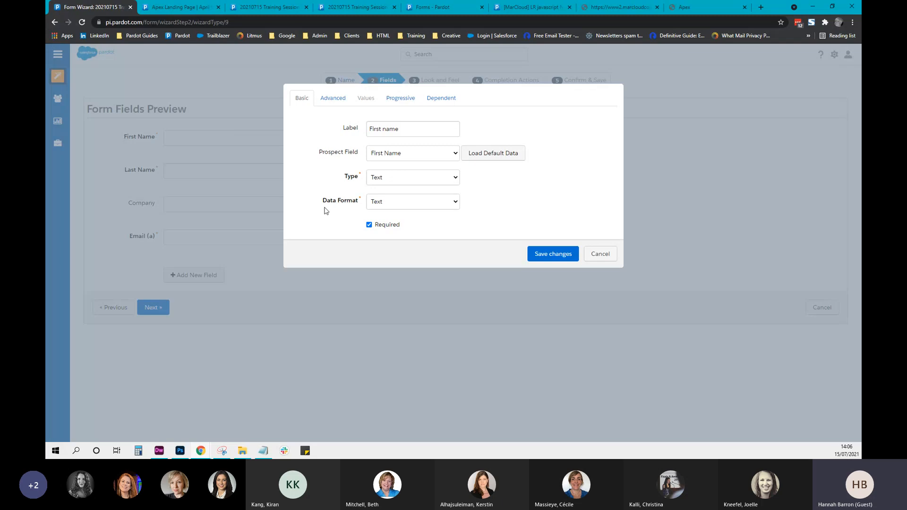
# Review the Data Format options of the first name field and switch its Required setting off and back on
pyautogui.click(396, 205)
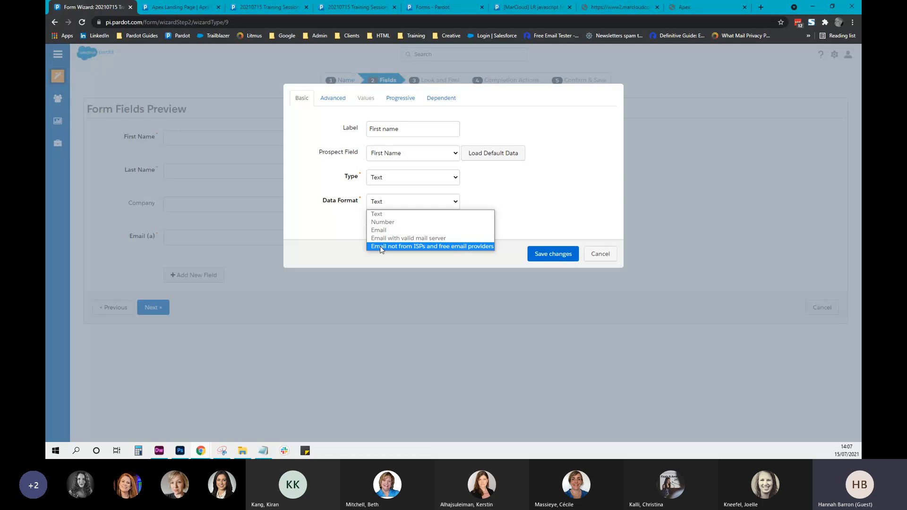
pyautogui.click(531, 207)
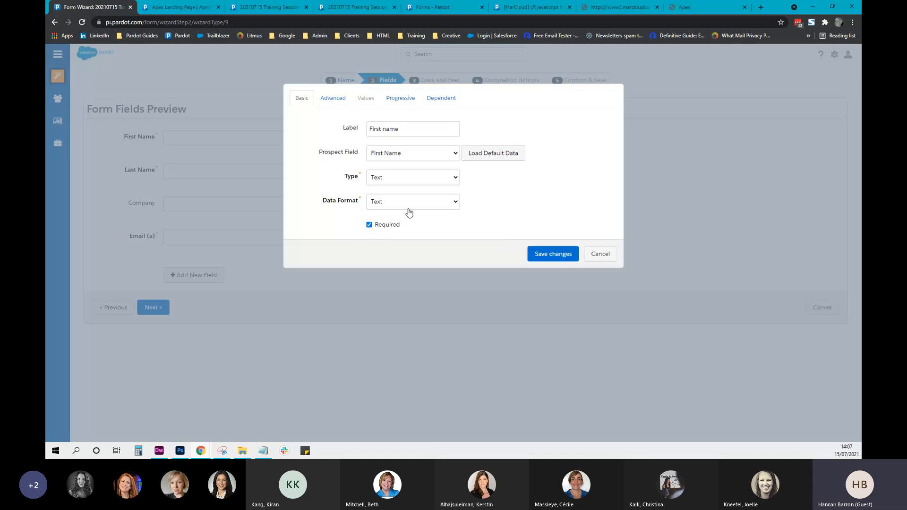
pyautogui.click(370, 226)
pyautogui.click(369, 226)
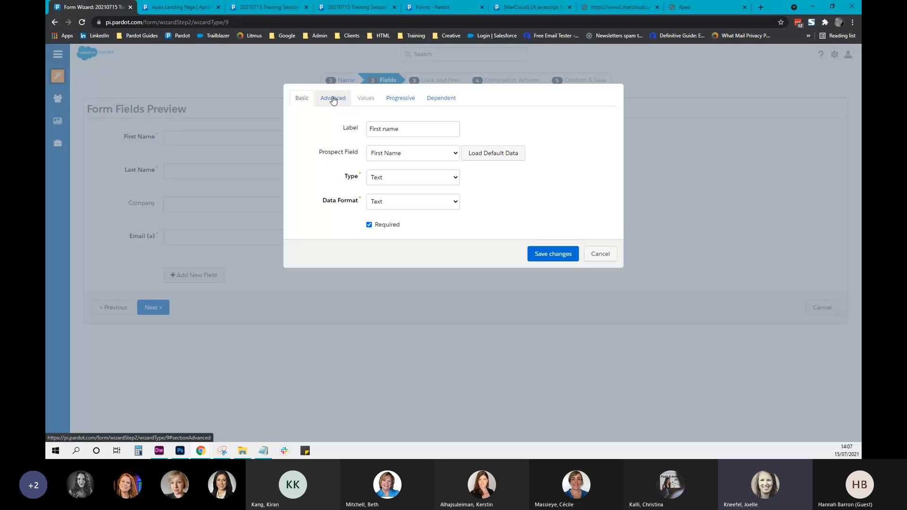
# Try the Email data format on the first name field and set it back to Text
pyautogui.click(421, 207)
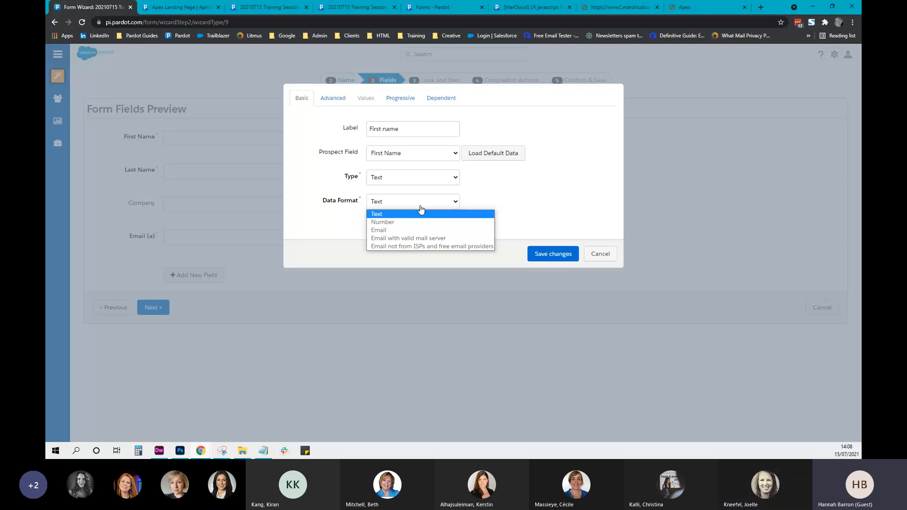
pyautogui.click(393, 230)
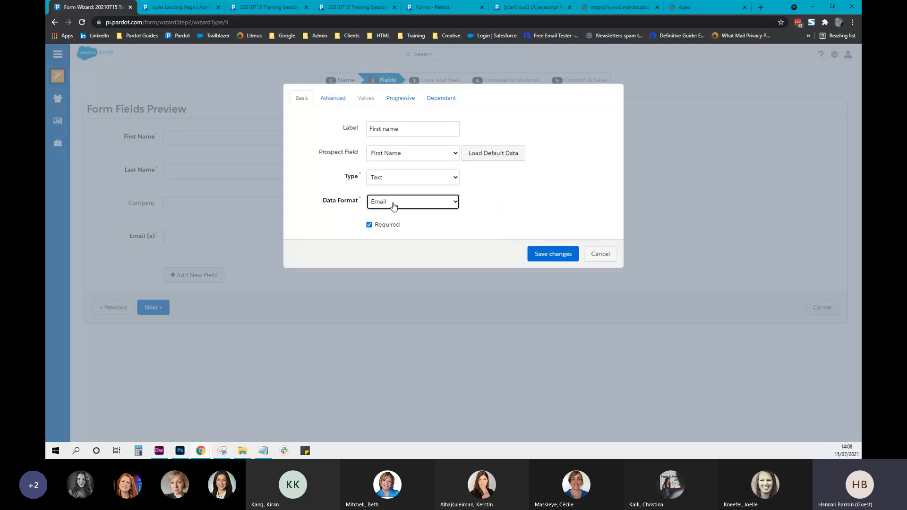
pyautogui.click(394, 203)
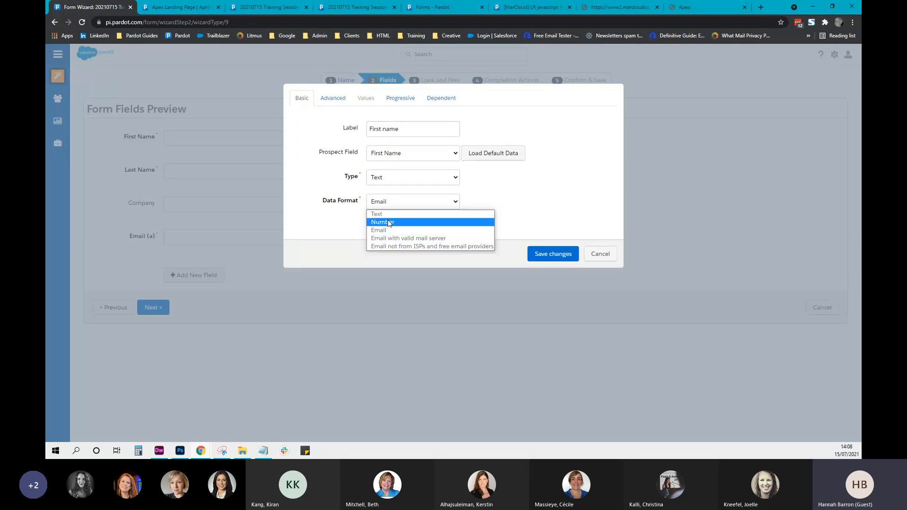
pyautogui.click(391, 202)
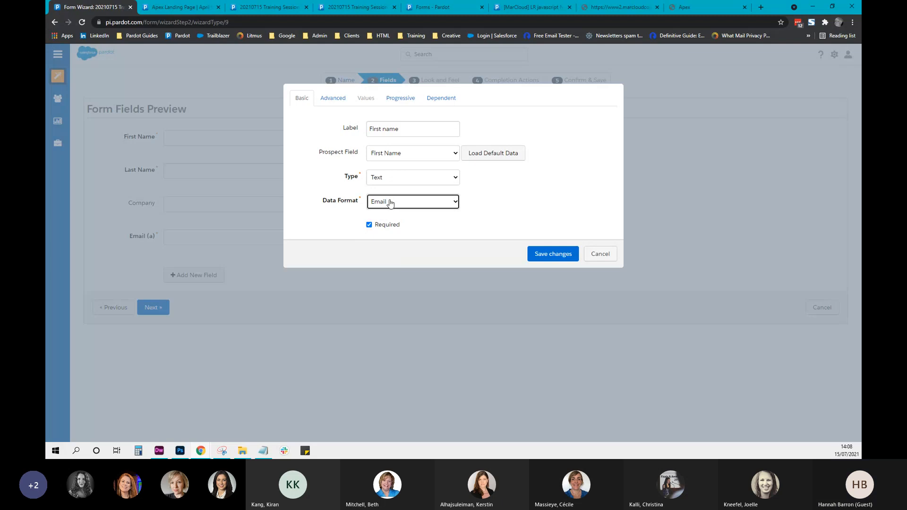
pyautogui.click(391, 202)
pyautogui.click(390, 214)
pyautogui.click(477, 215)
# Examine the first name field's advanced settings, including the error message and the suggested CSS classes
pyautogui.click(338, 100)
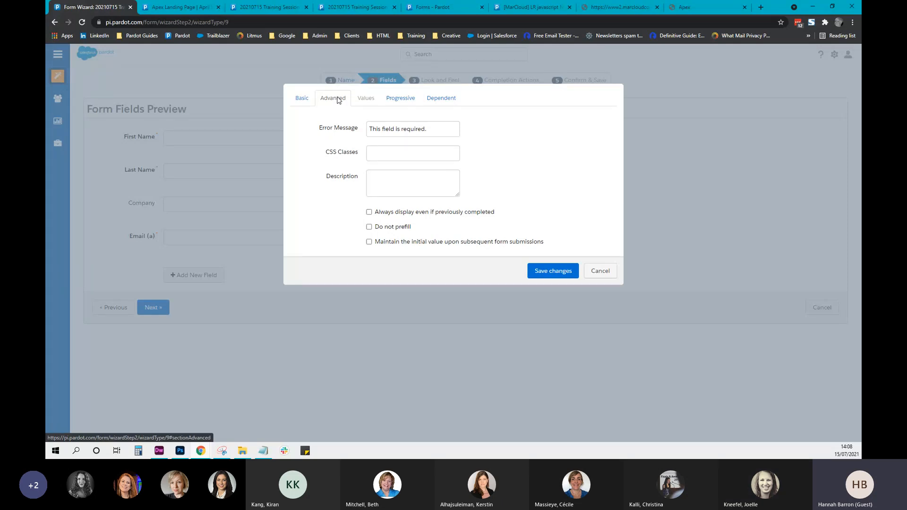
pyautogui.click(301, 98)
pyautogui.click(391, 202)
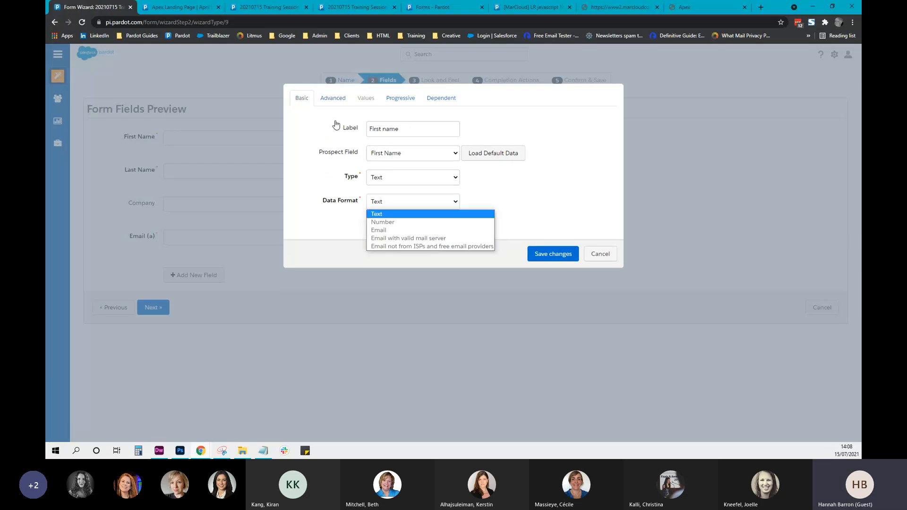
pyautogui.click(332, 98)
pyautogui.moveTo(441, 130); pyautogui.dragTo(369, 129)
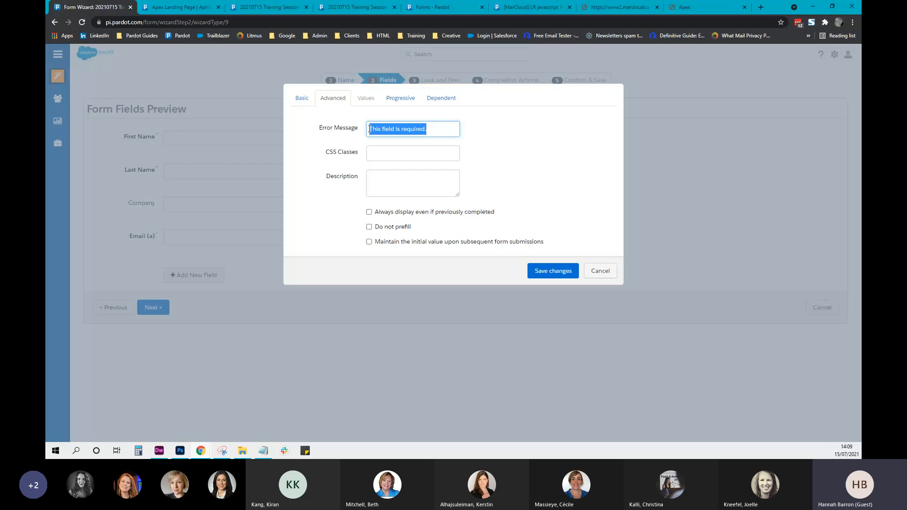
pyautogui.click(487, 142)
pyautogui.click(405, 157)
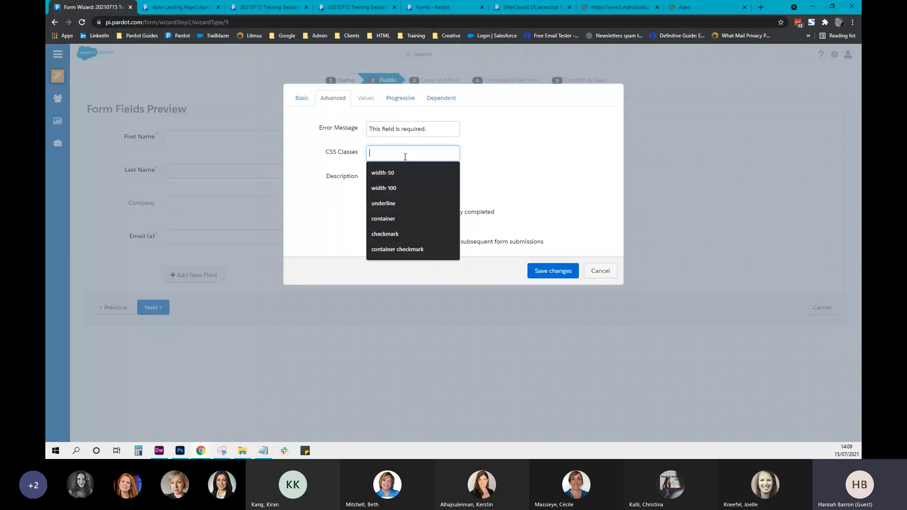
pyautogui.click(463, 155)
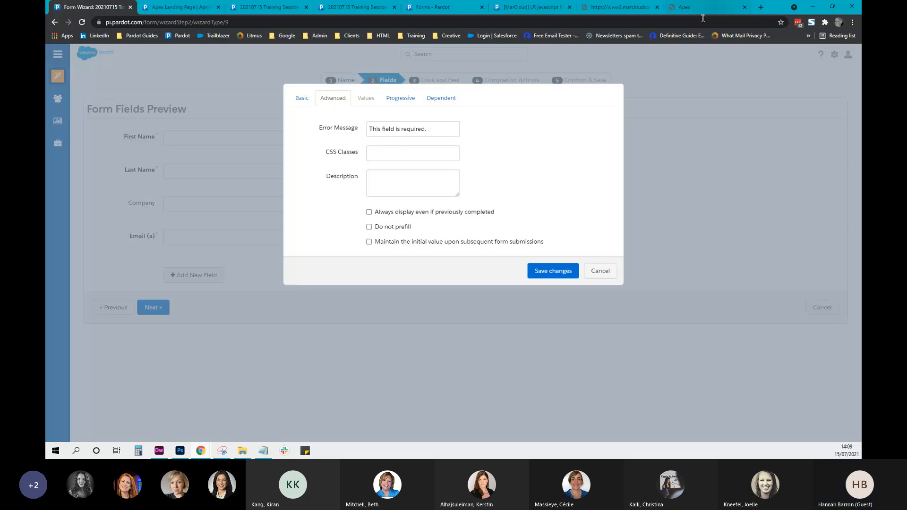
# Inspect the live two-column enquiry form in the browser's device emulation as Pixel 2 and iPhone 5/SE
pyautogui.click(627, 9)
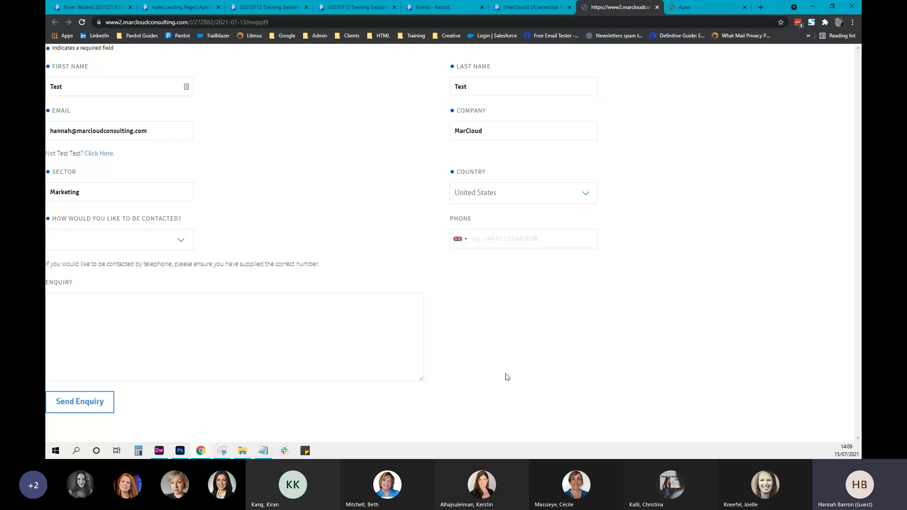
pyautogui.rightClick(490, 294)
pyautogui.click(520, 419)
pyautogui.click(280, 50)
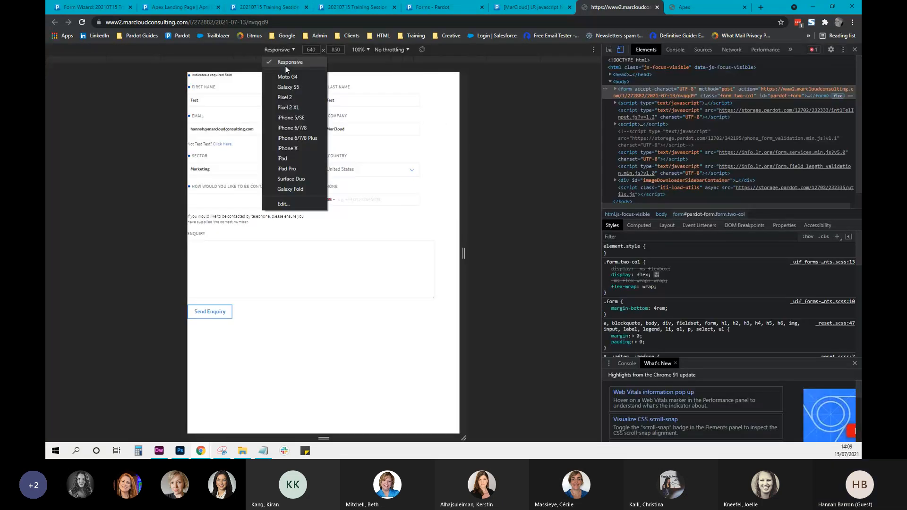
pyautogui.click(282, 98)
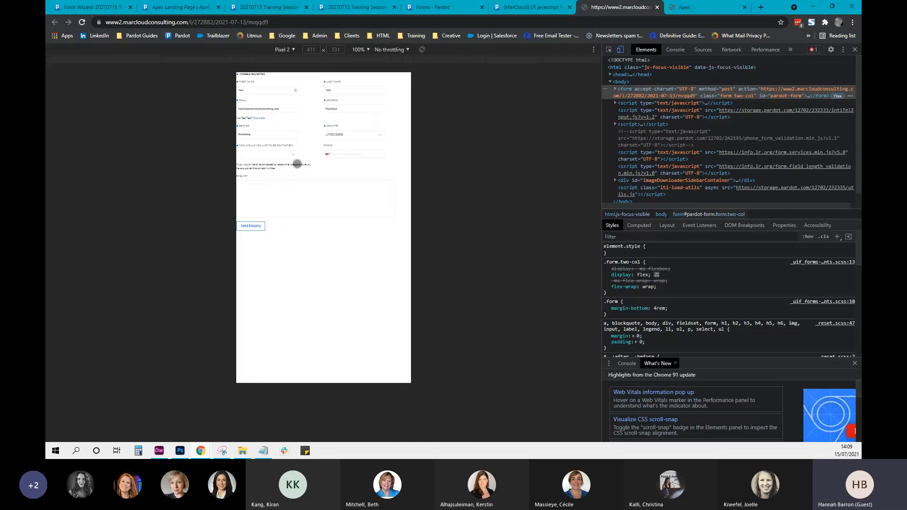
pyautogui.click(285, 50)
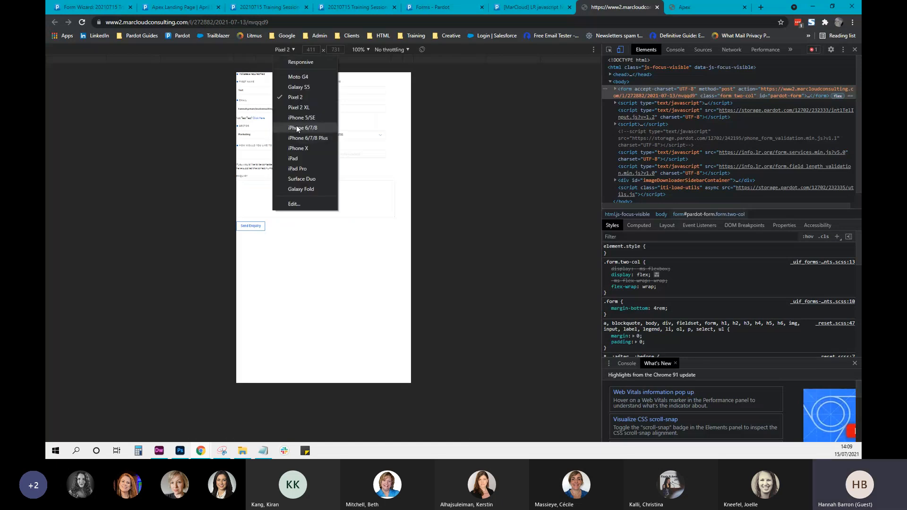
pyautogui.click(297, 118)
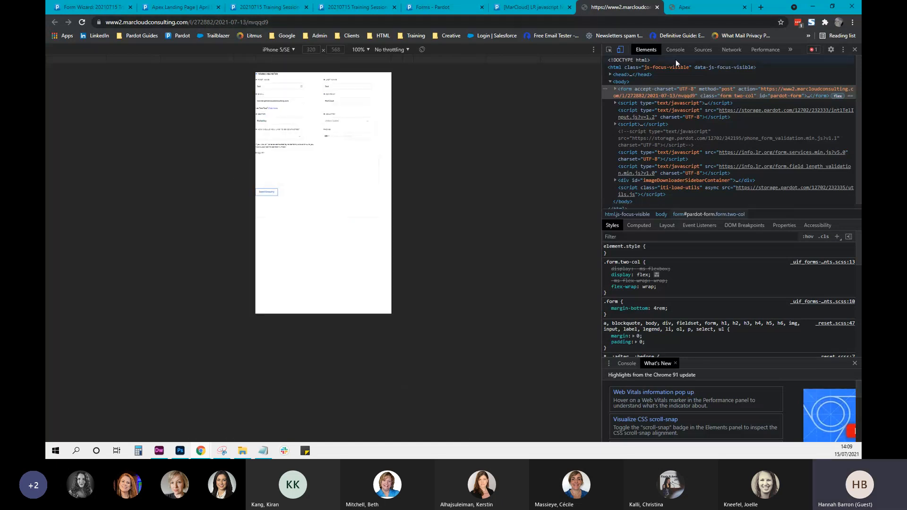
pyautogui.press('F12')
# Look over the field layout of the live Apex landing page form and its Pardot landing page record
pyautogui.click(725, 10)
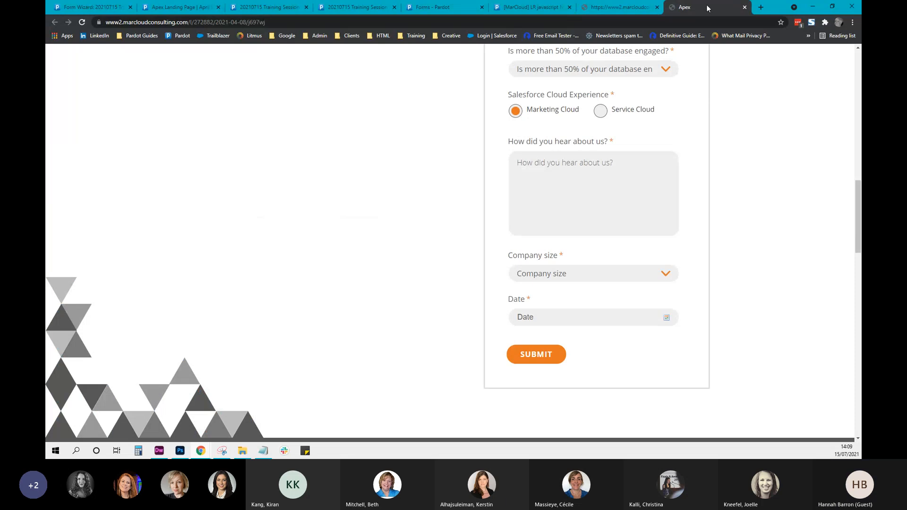
pyautogui.scroll(3, 620, 260)
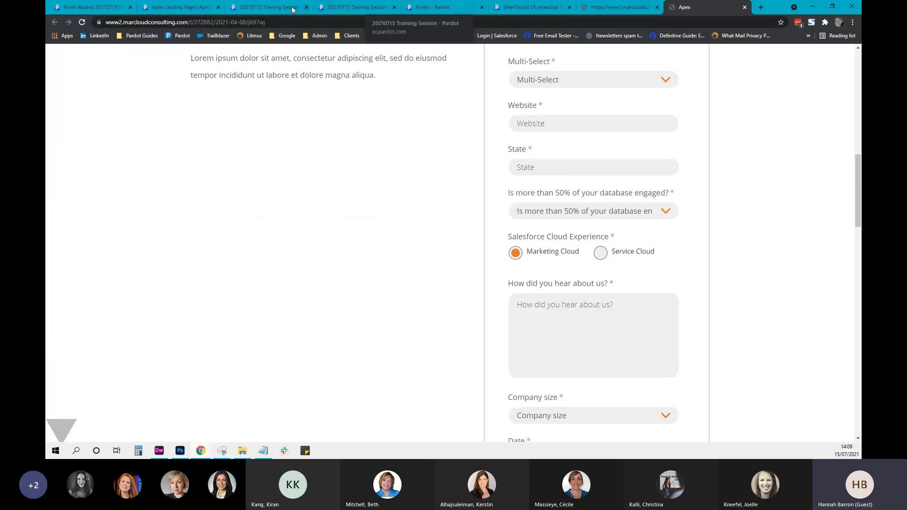
pyautogui.click(179, 7)
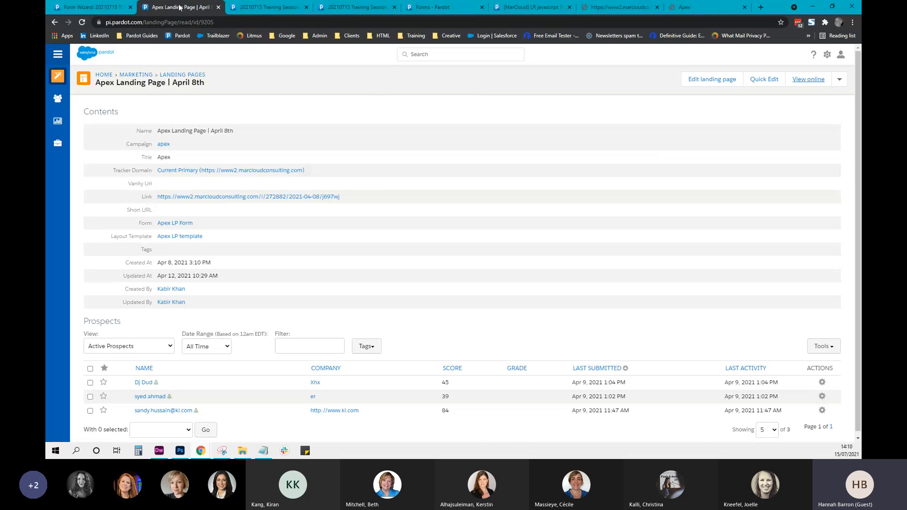
# Return to the form wizard and set the first name field's CSS class to width-50
pyautogui.click(122, 8)
pyautogui.click(378, 159)
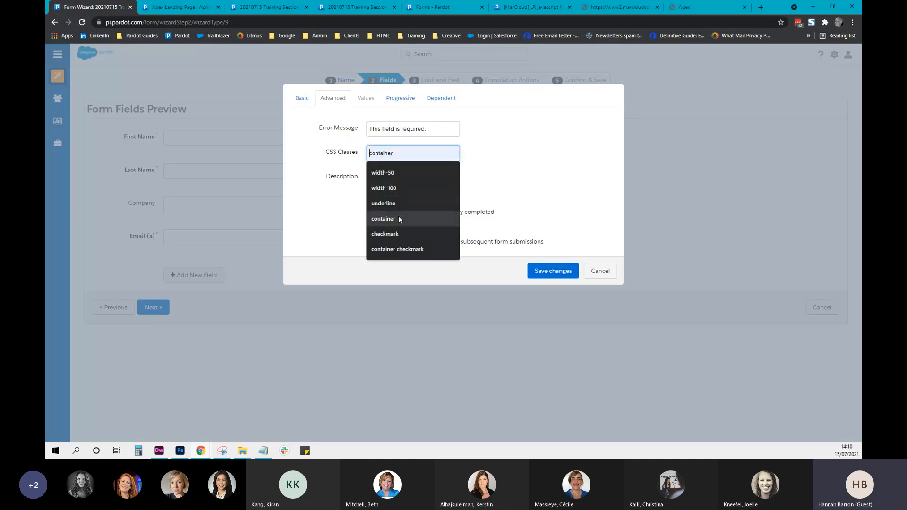
pyautogui.click(388, 174)
pyautogui.click(399, 153)
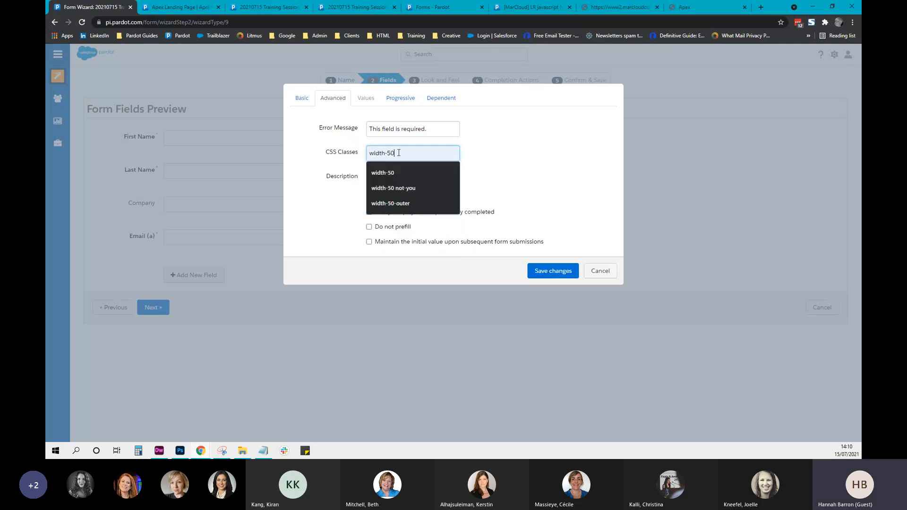
pyautogui.click(560, 154)
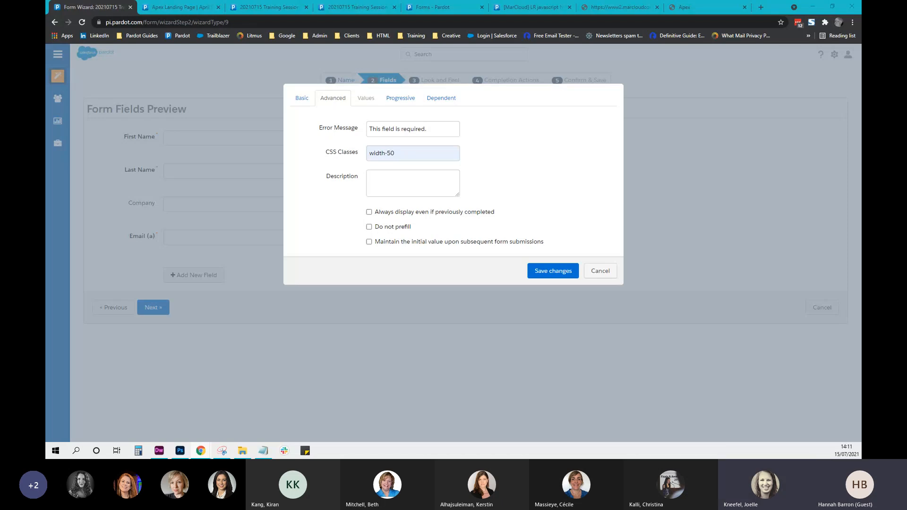
# Try the always display, do not prefill and maintain initial value options on the first name field, leaving all three off
pyautogui.click(383, 178)
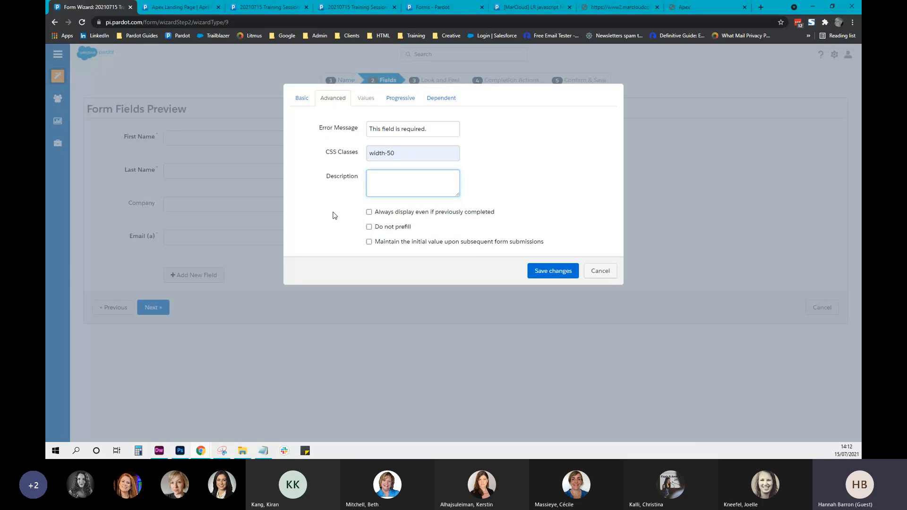
pyautogui.click(369, 212)
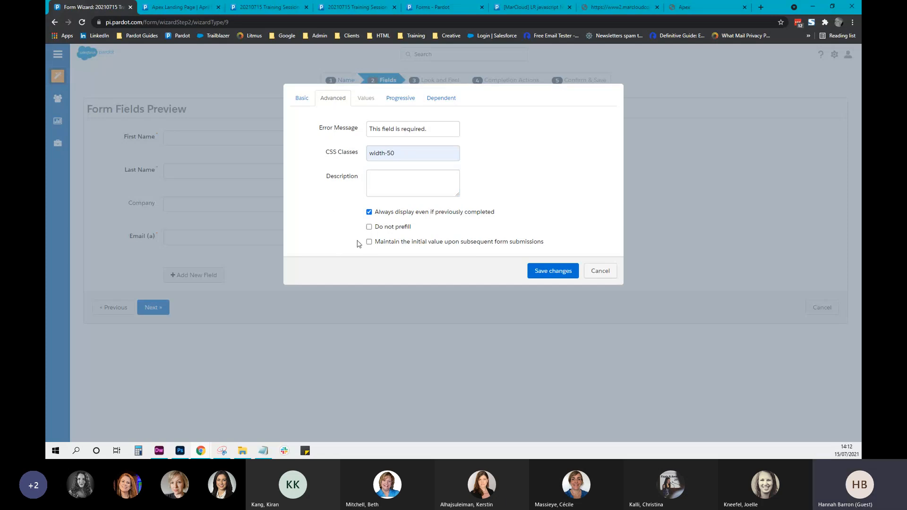
pyautogui.click(369, 227)
pyautogui.click(369, 212)
pyautogui.click(370, 227)
pyautogui.click(370, 244)
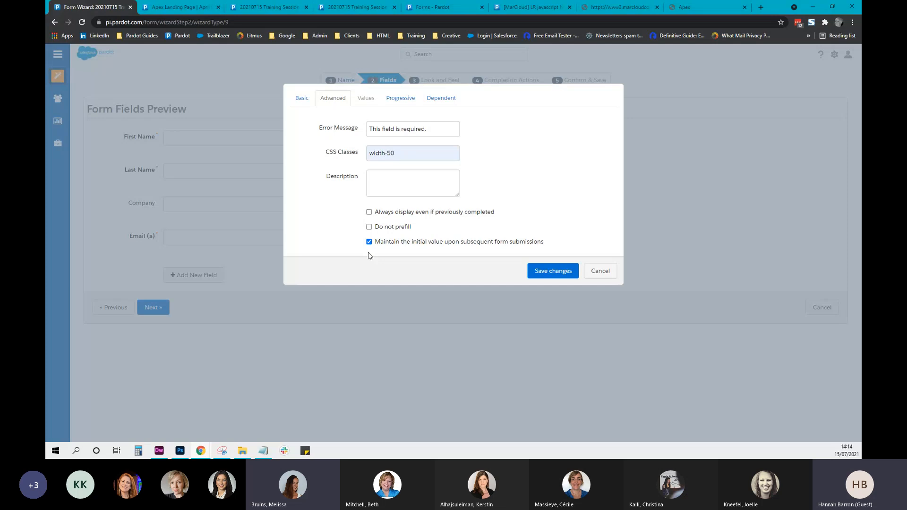
pyautogui.click(369, 242)
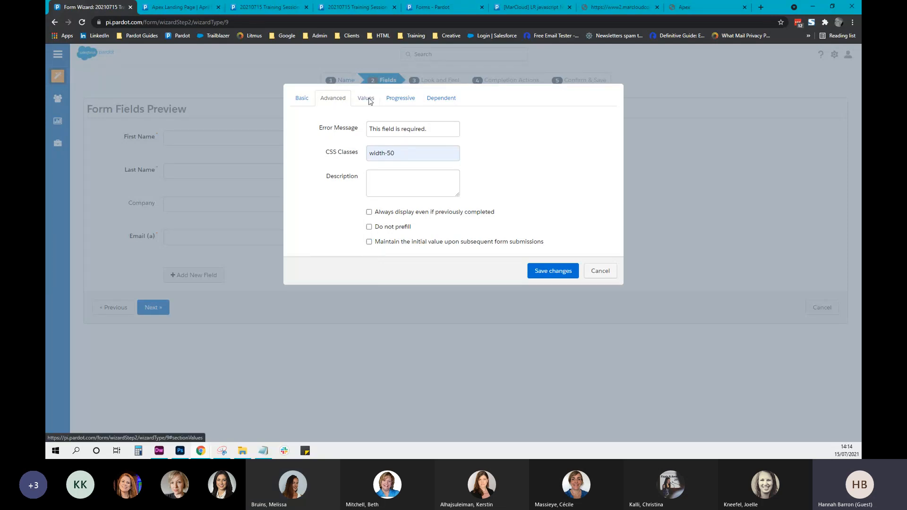
# Try the progressive option that shows the first name field only when Email data exists, and discard the field's edits
pyautogui.click(400, 99)
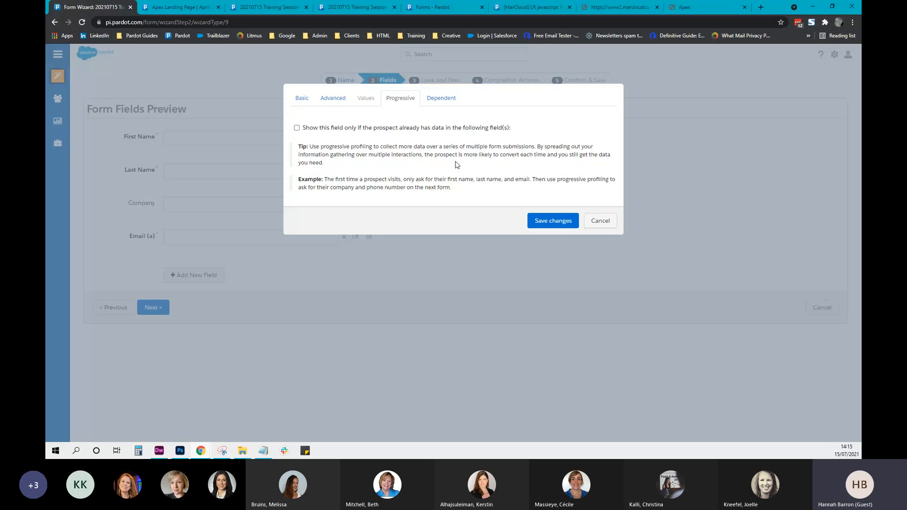
pyautogui.click(296, 128)
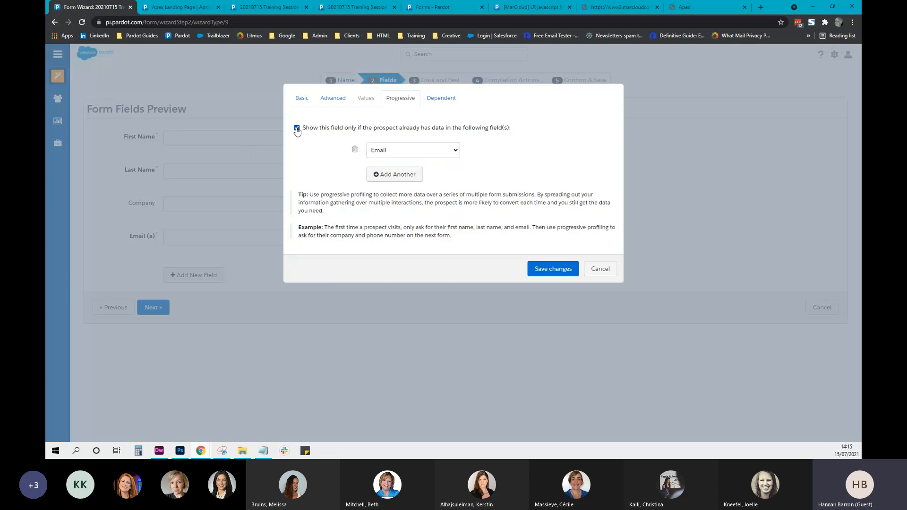
pyautogui.click(451, 151)
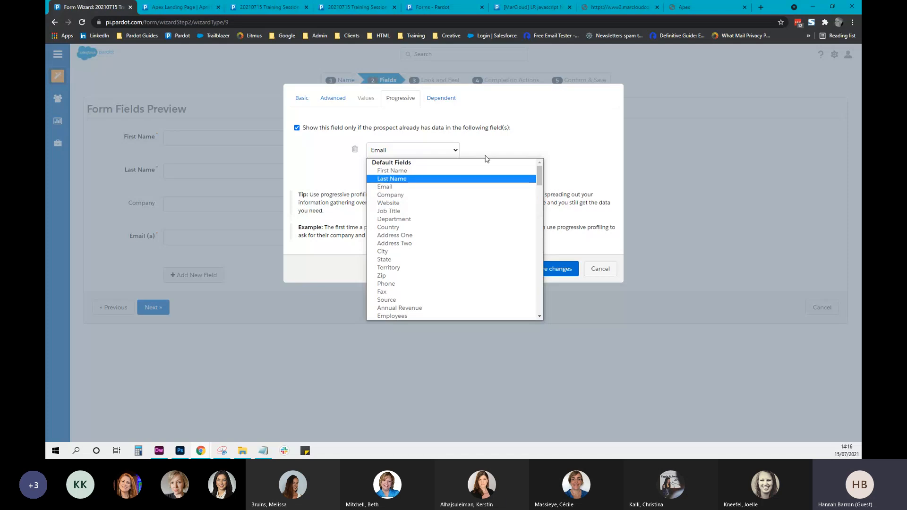
pyautogui.click(528, 131)
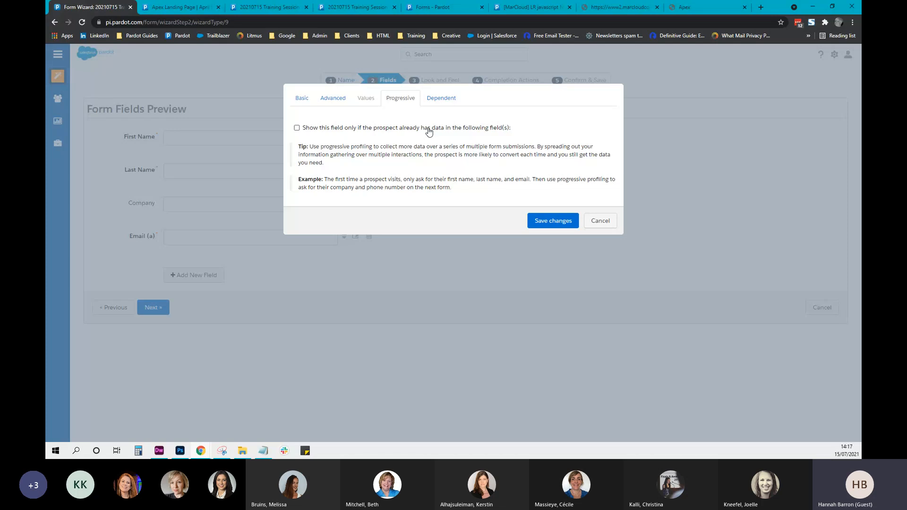
pyautogui.click(599, 220)
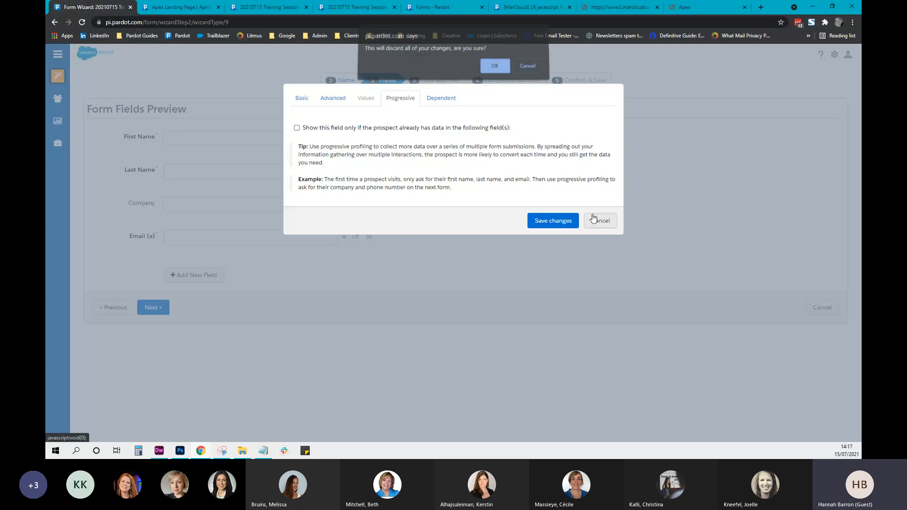
pyautogui.click(498, 73)
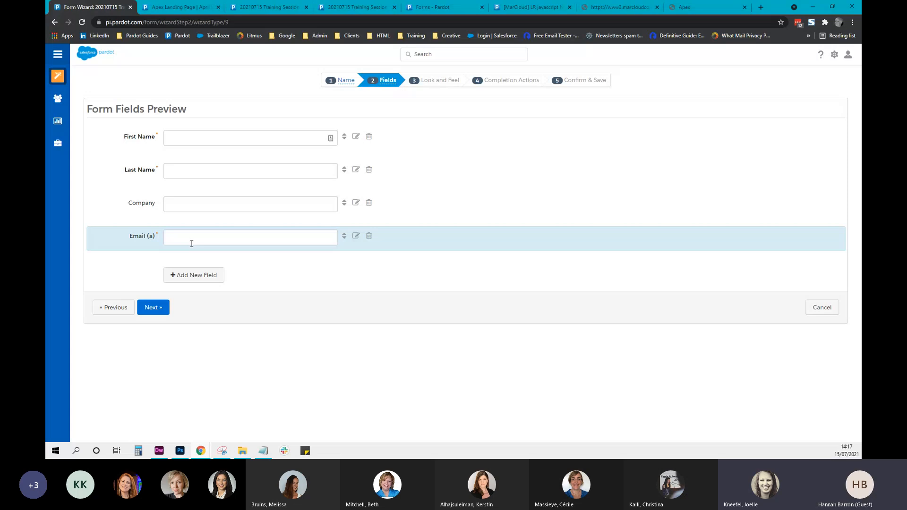
# Make the Company field required and save the change
pyautogui.click(356, 202)
pyautogui.click(388, 227)
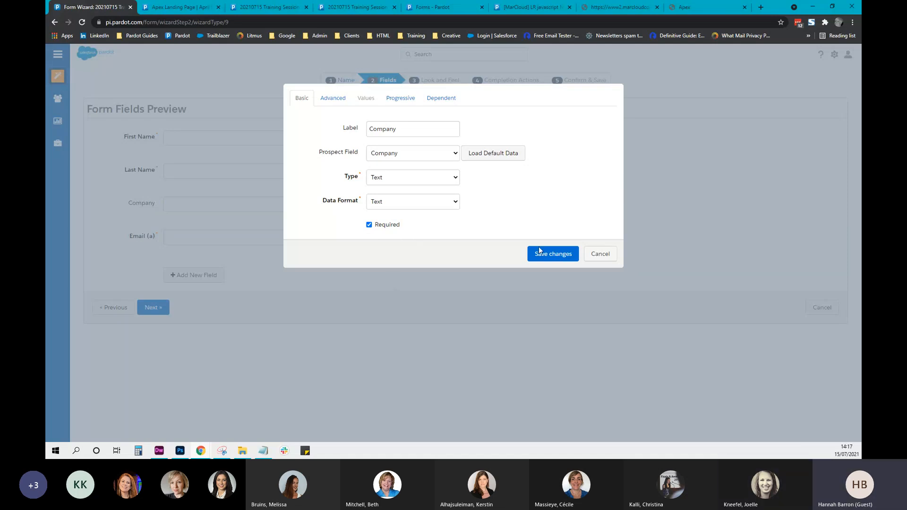
pyautogui.click(554, 255)
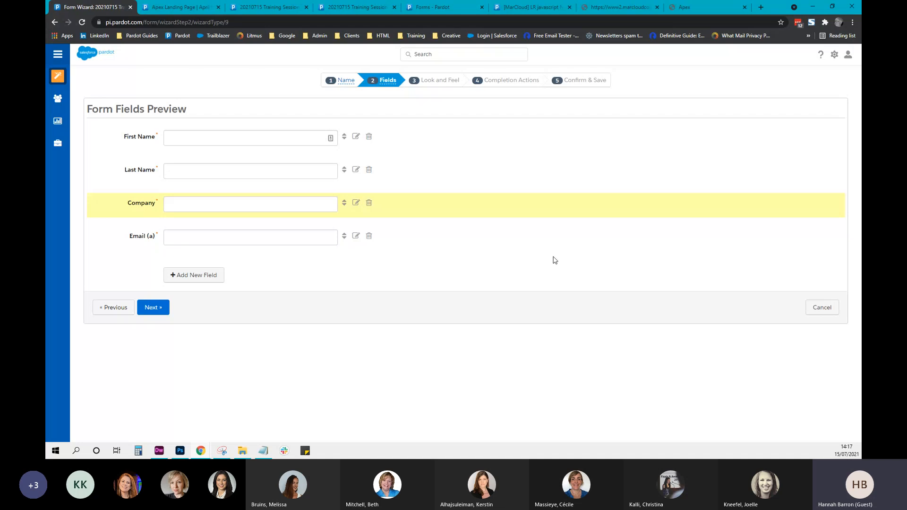
# Start a new form field mapped to the Job Title prospect field
pyautogui.click(202, 273)
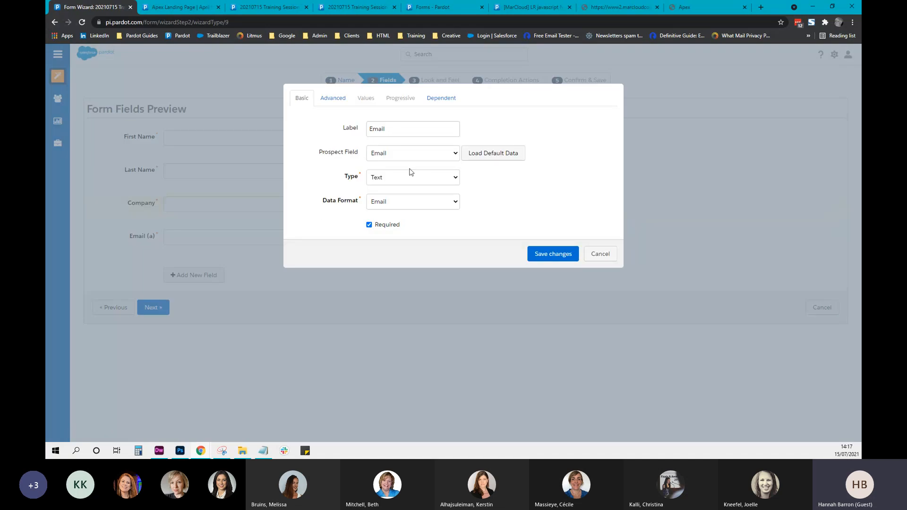
pyautogui.click(410, 155)
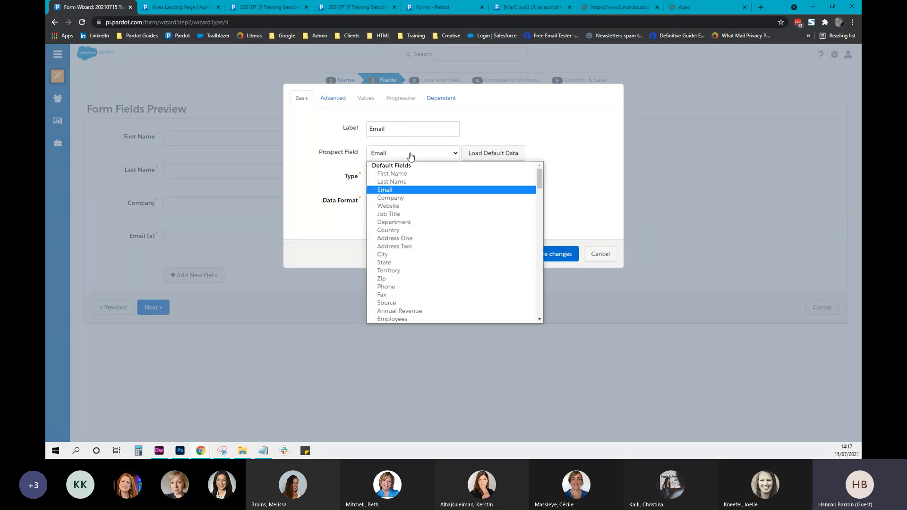
pyautogui.press('j')
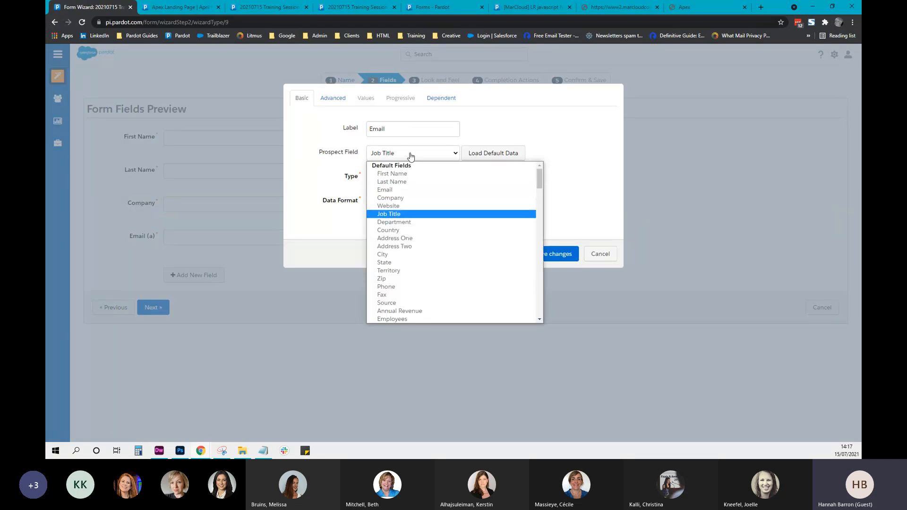
pyautogui.click(418, 216)
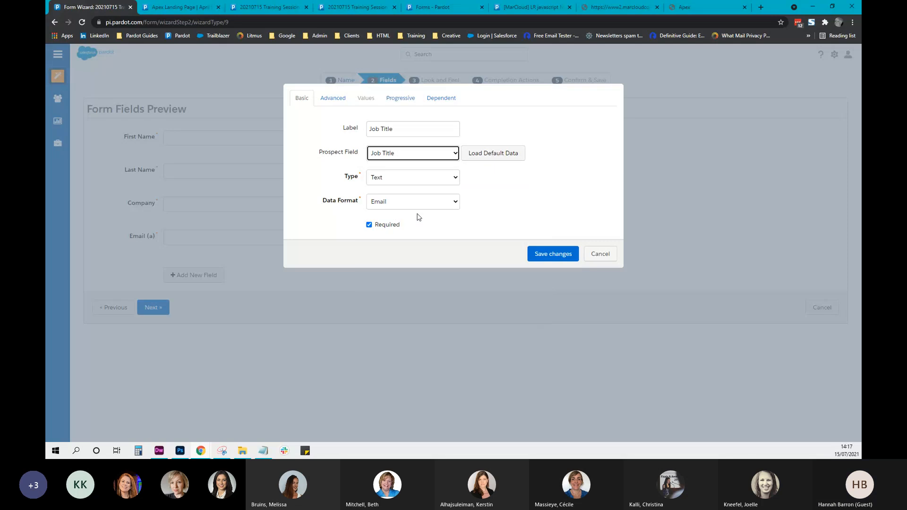
# Try displaying other fields based on the new Job Title field's value, and switch the dependent option off again
pyautogui.click(440, 100)
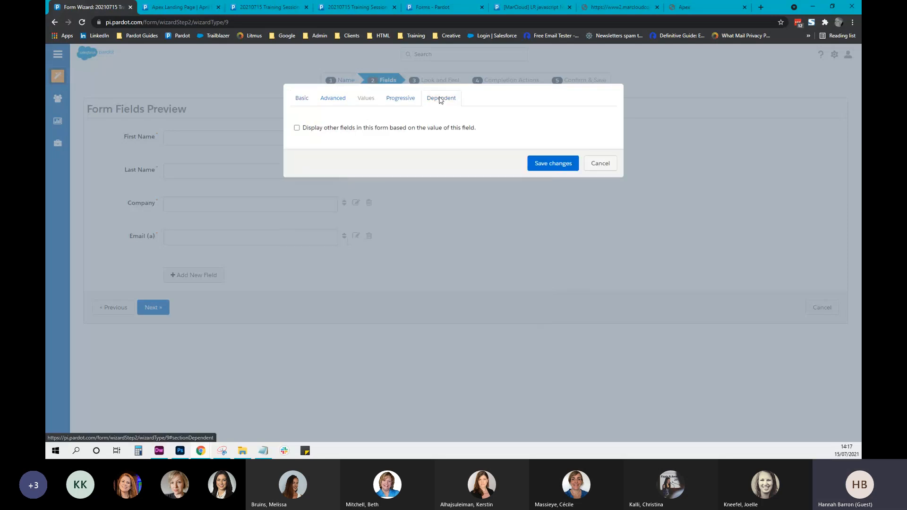
pyautogui.click(296, 128)
pyautogui.click(390, 151)
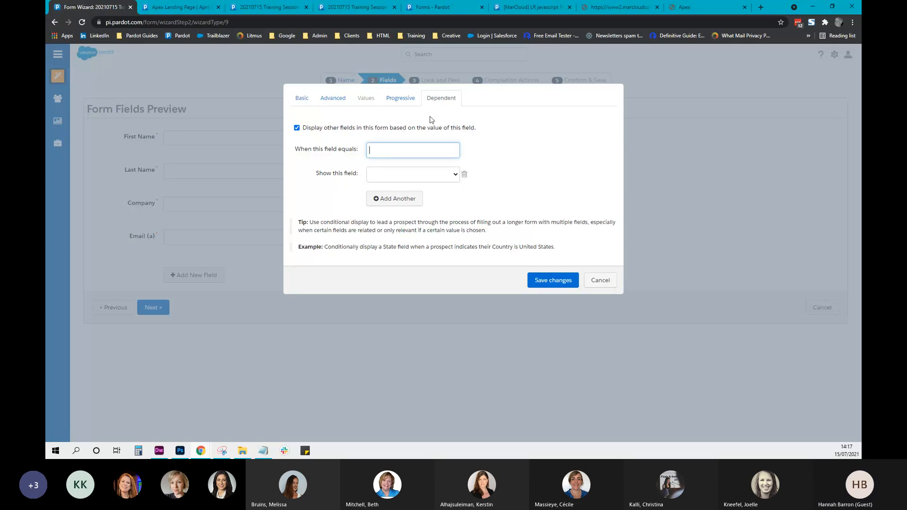
pyautogui.click(600, 280)
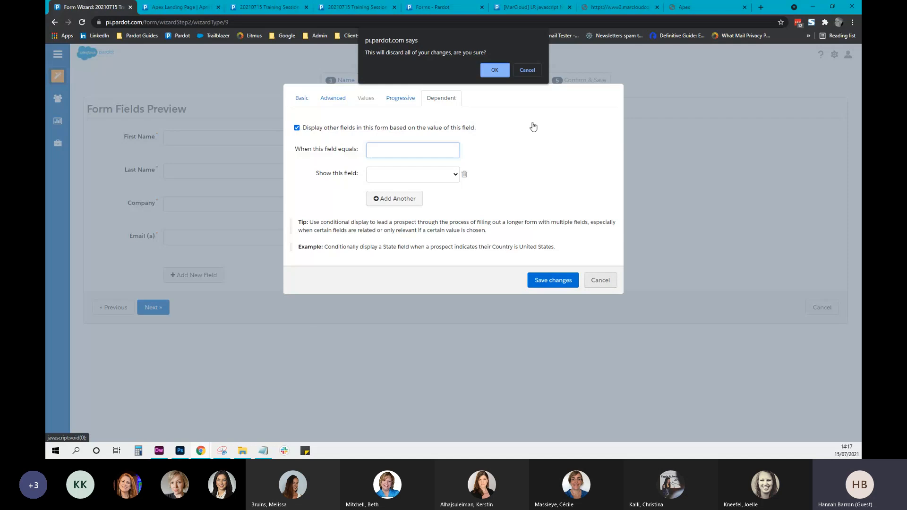
pyautogui.click(523, 72)
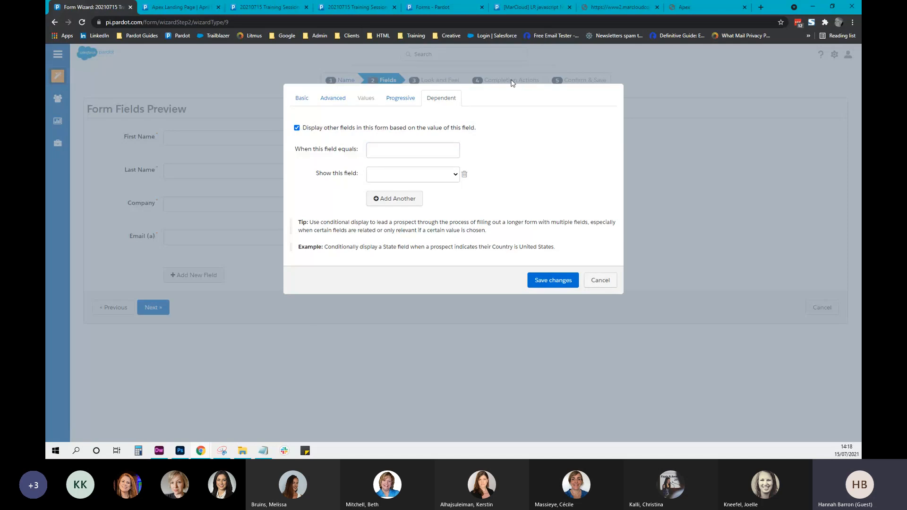
pyautogui.click(549, 281)
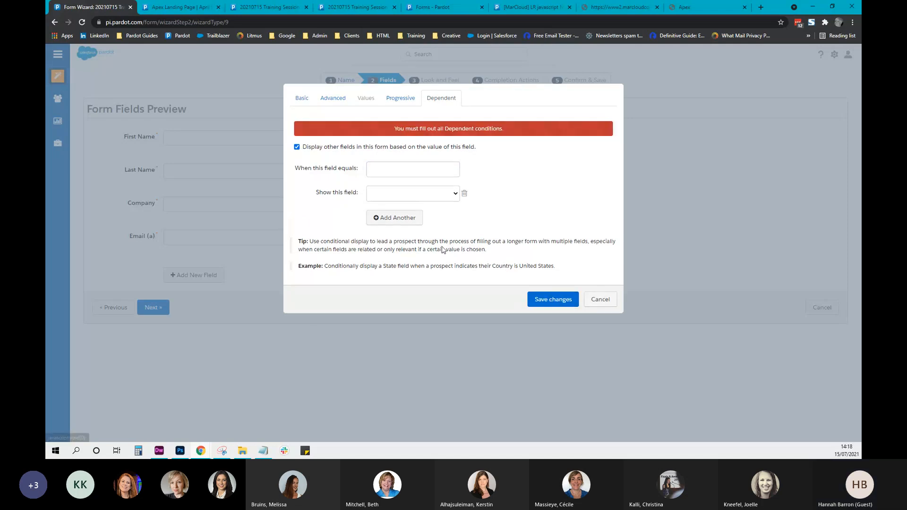
pyautogui.click(298, 147)
pyautogui.click(494, 70)
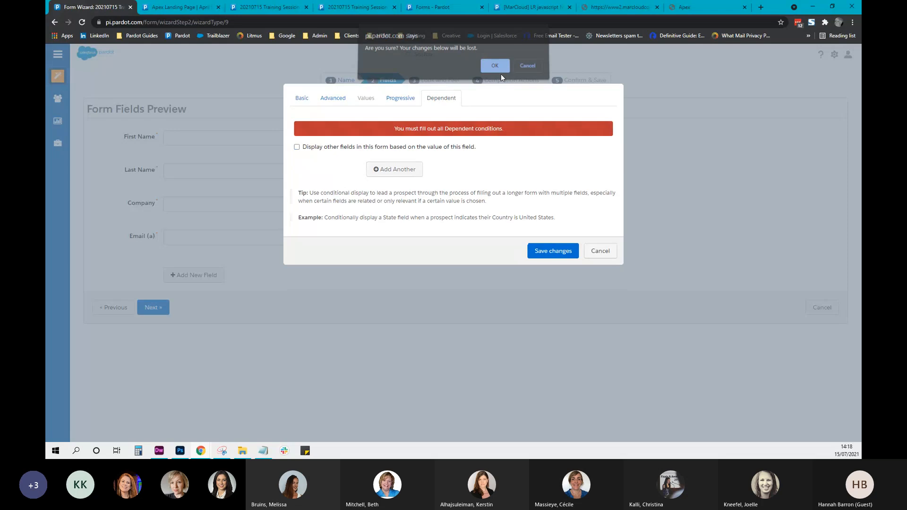
# Return to the new field's basic settings and save it to the form
pyautogui.click(302, 98)
pyautogui.click(543, 276)
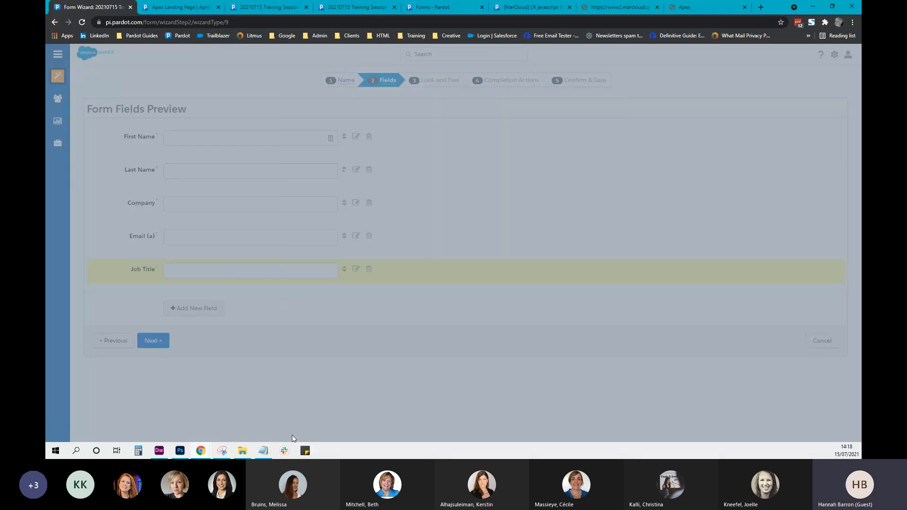
# Try making Job Title a dependent field of Company without a matching value, and discard the Company field's edits
pyautogui.click(356, 203)
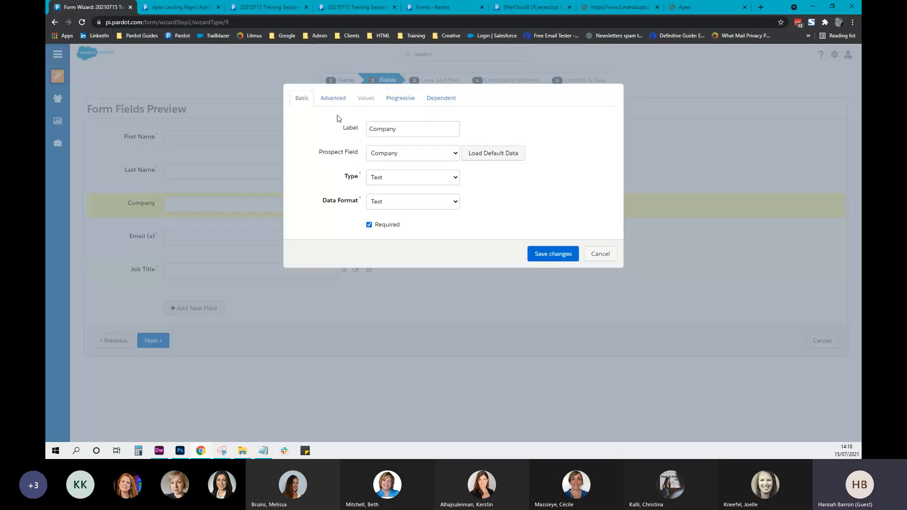
pyautogui.click(441, 99)
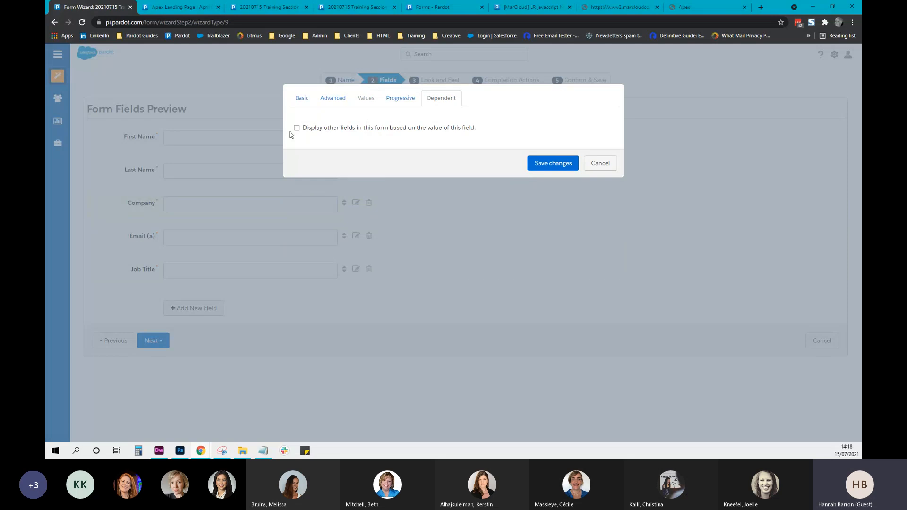
pyautogui.click(297, 129)
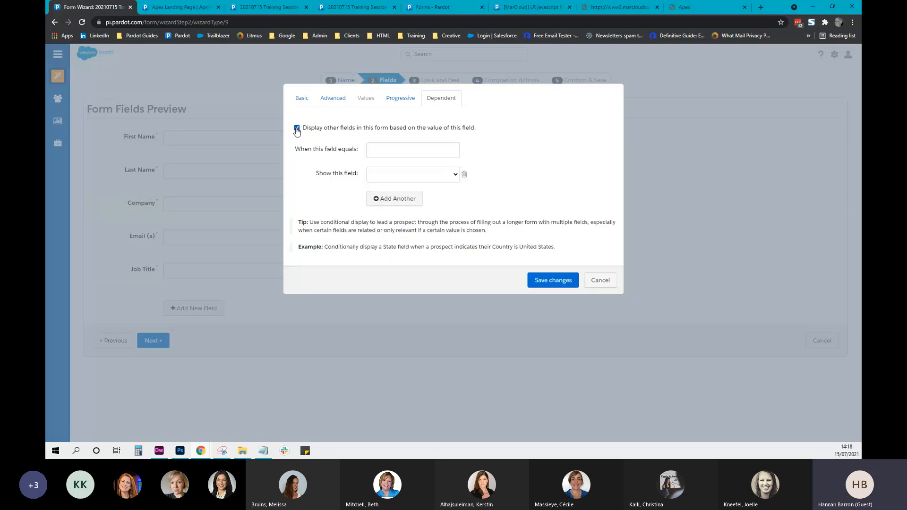
pyautogui.click(384, 149)
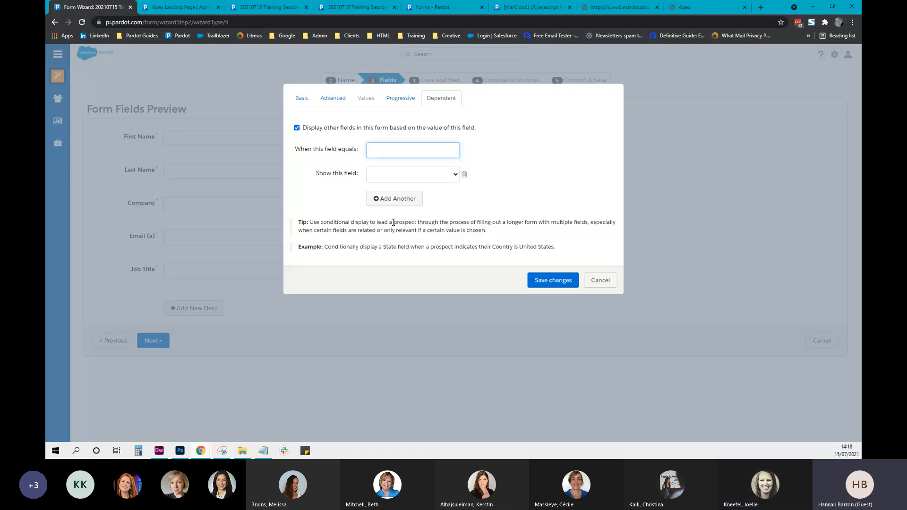
pyautogui.click(414, 174)
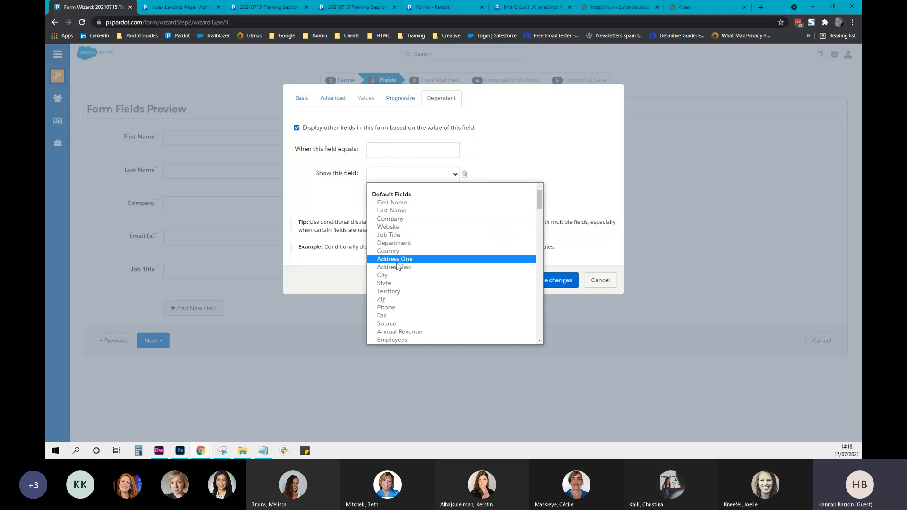
pyautogui.click(392, 235)
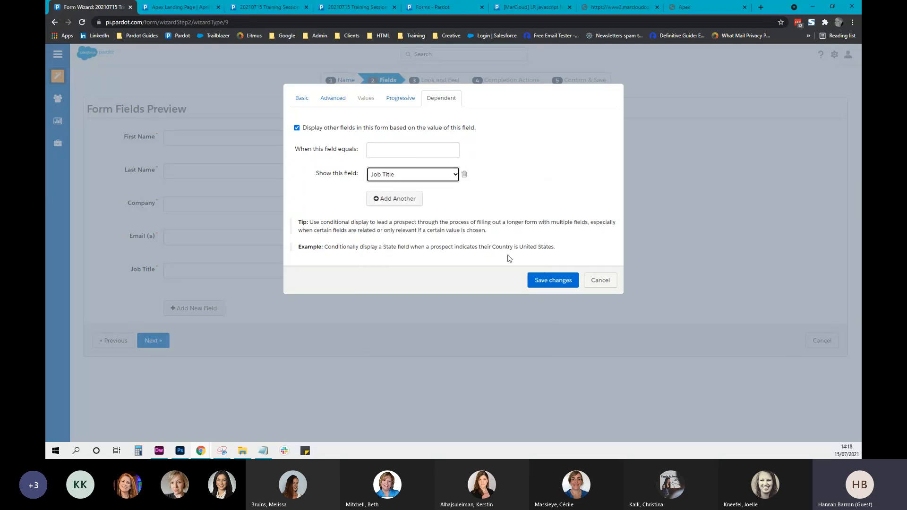
pyautogui.click(555, 282)
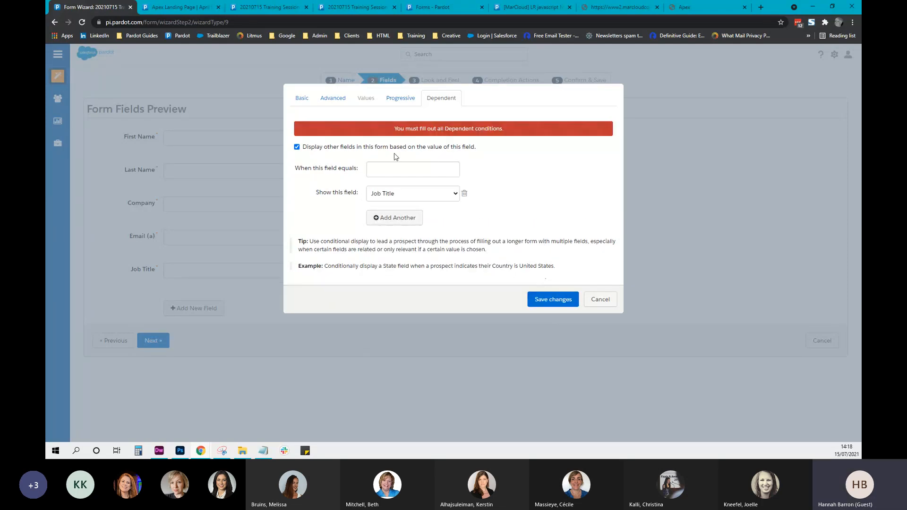
pyautogui.click(377, 165)
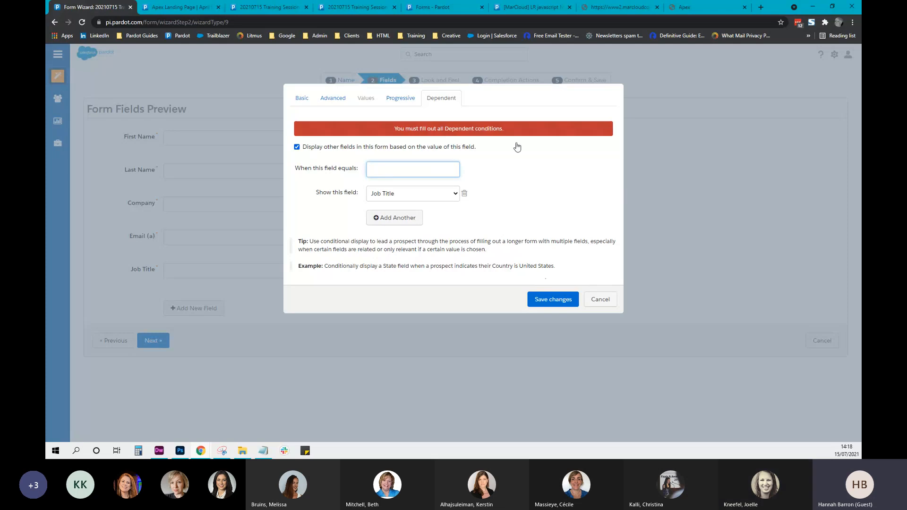
pyautogui.click(406, 98)
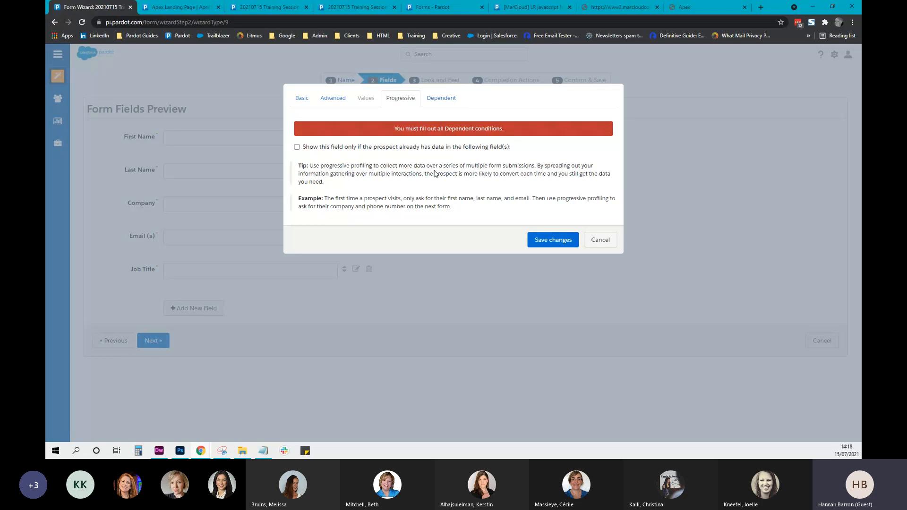
pyautogui.click(598, 239)
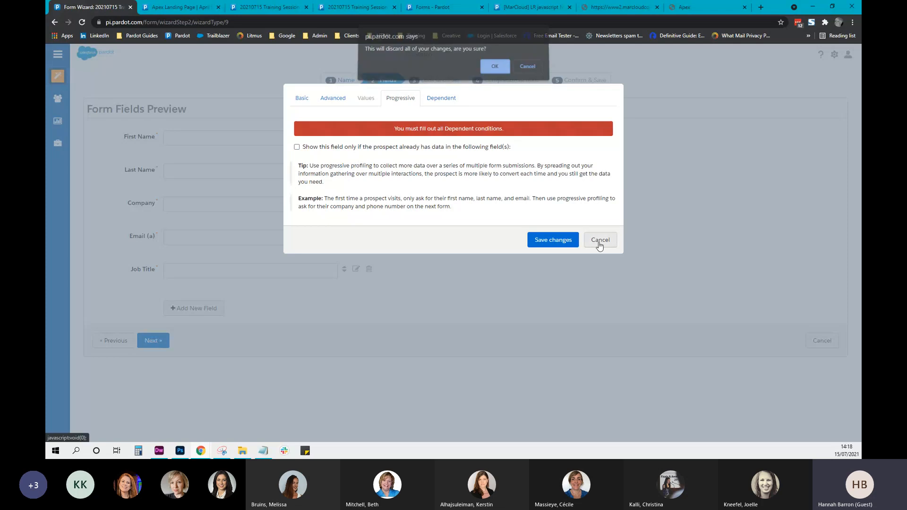
pyautogui.click(495, 70)
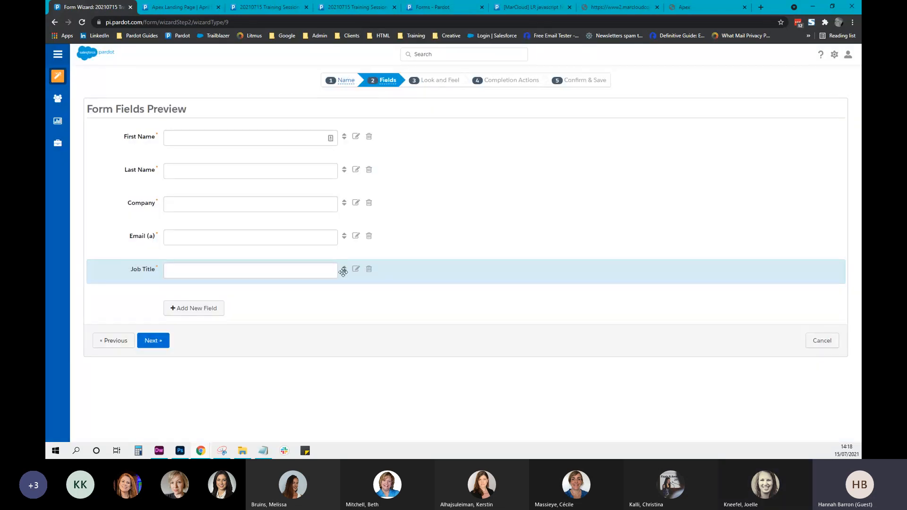
# Set the Job Title field to show only if the prospect already has Company data, and save the change
pyautogui.click(353, 272)
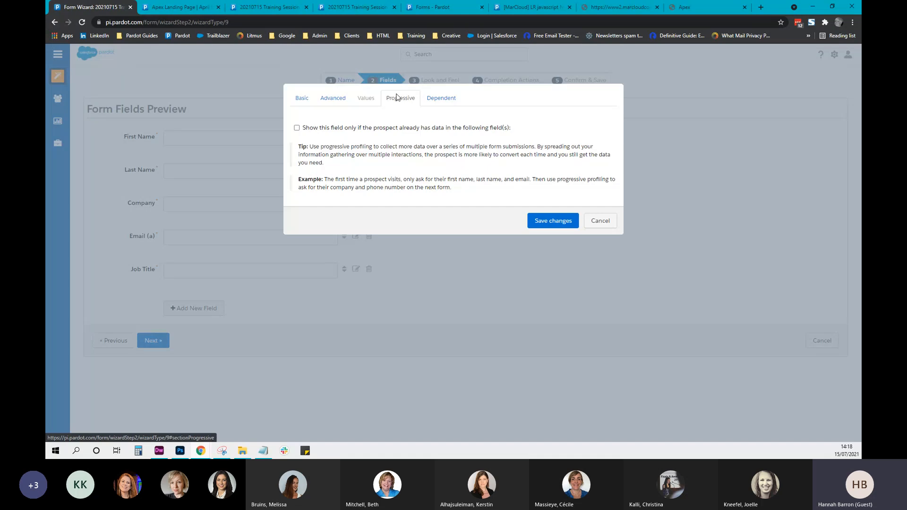
pyautogui.click(298, 128)
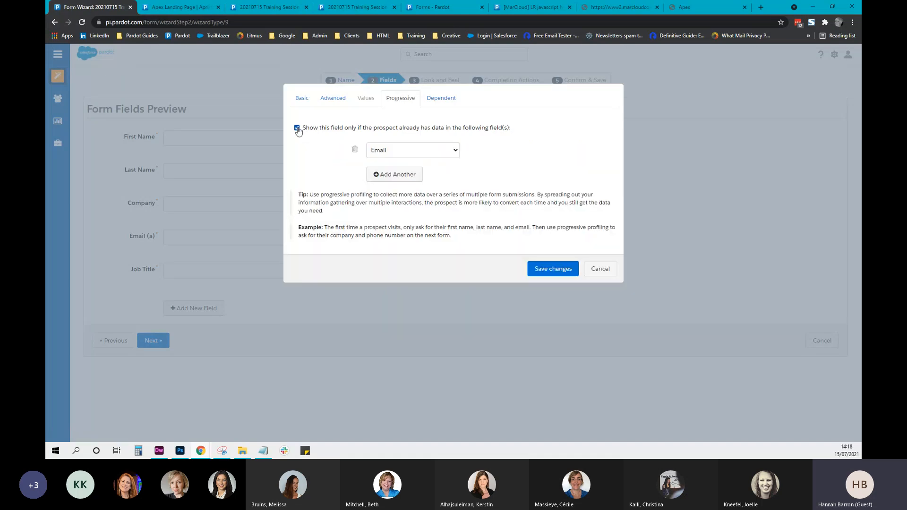
pyautogui.click(410, 151)
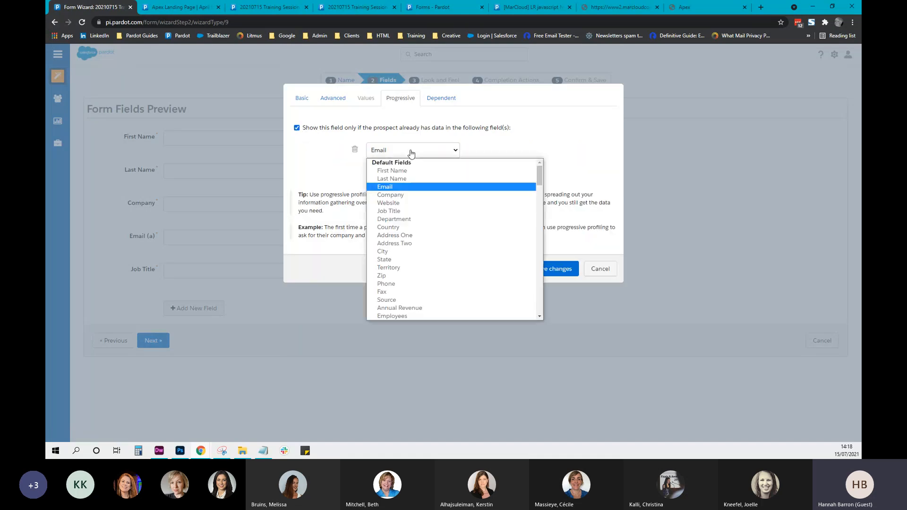
pyautogui.click(402, 196)
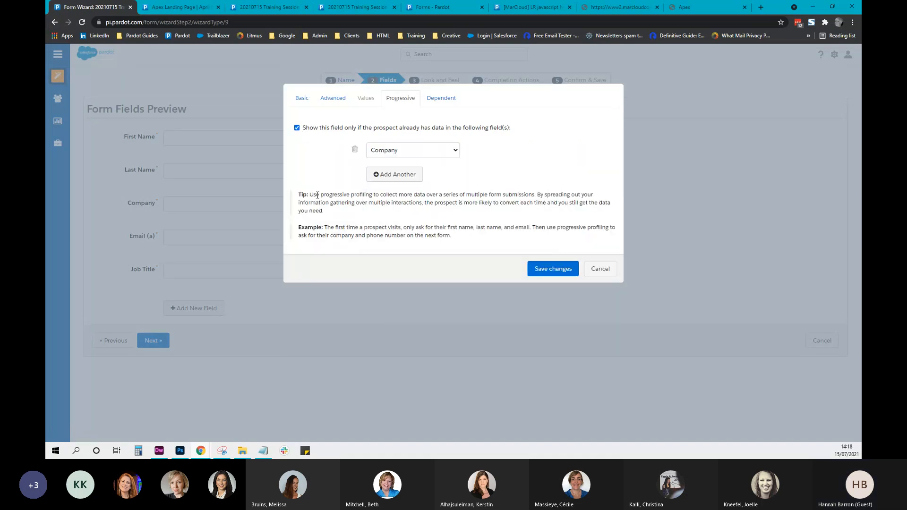
pyautogui.click(551, 273)
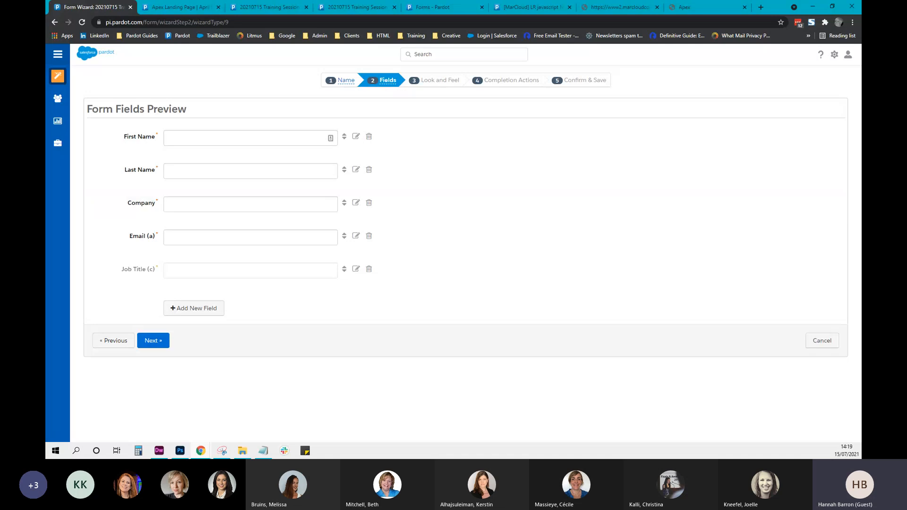
# Add a required Country field to the form, mapped to the Country prospect field, and save it
pyautogui.click(204, 308)
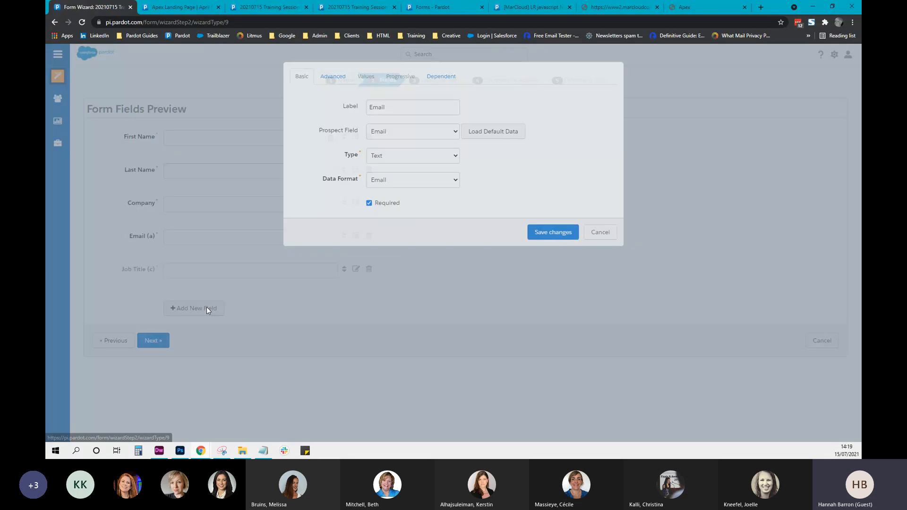
pyautogui.click(407, 156)
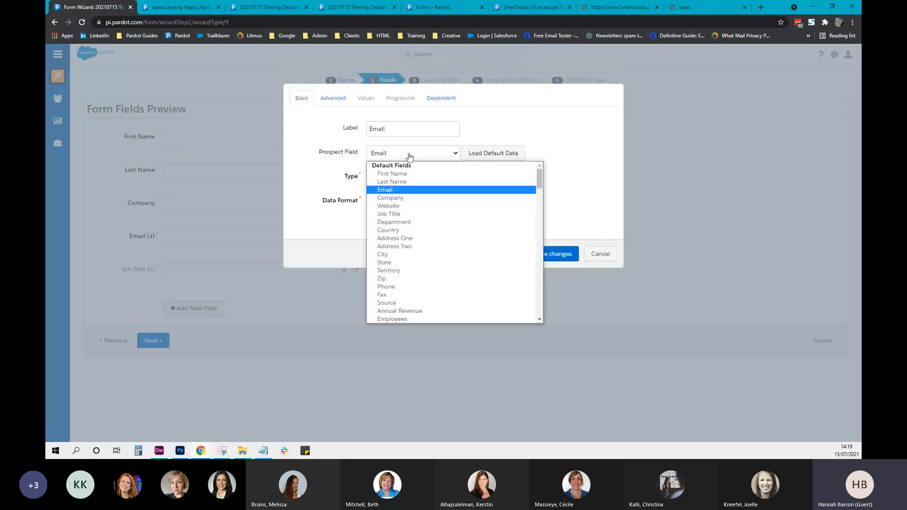
pyautogui.press('Down')
pyautogui.press('c')
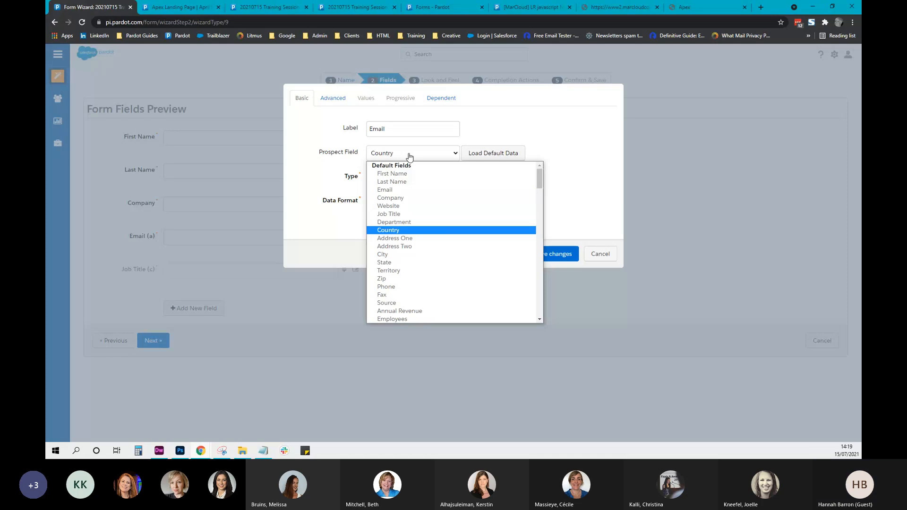
pyautogui.click(386, 231)
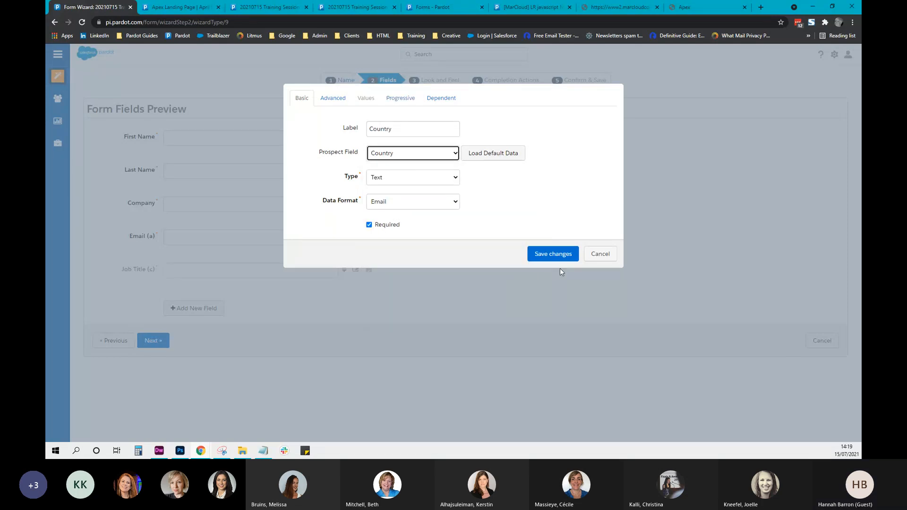
pyautogui.click(530, 253)
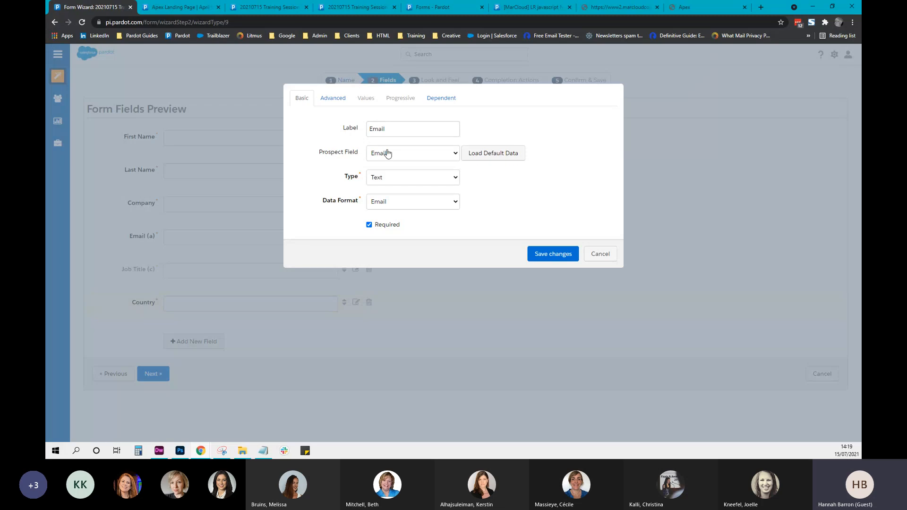
# Add a required State field to the form, mapped to the State prospect field, and save it
pyautogui.click(387, 153)
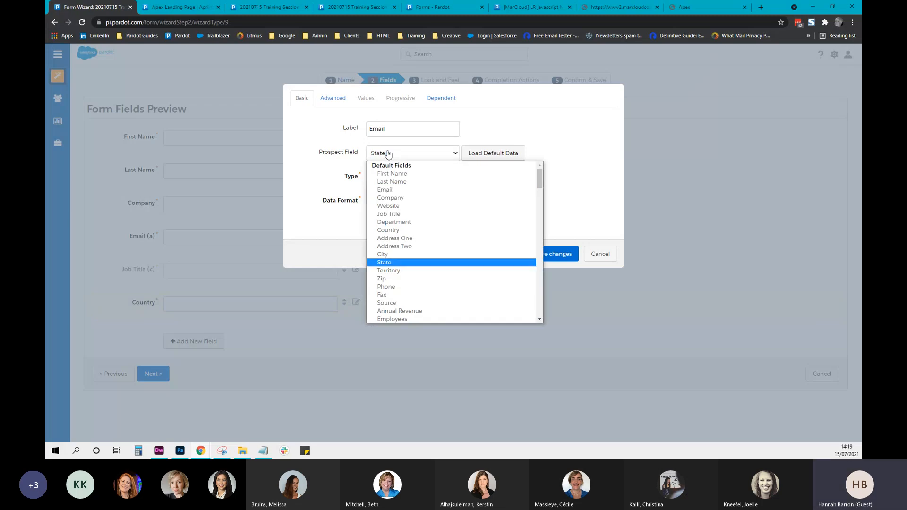
pyautogui.click(417, 263)
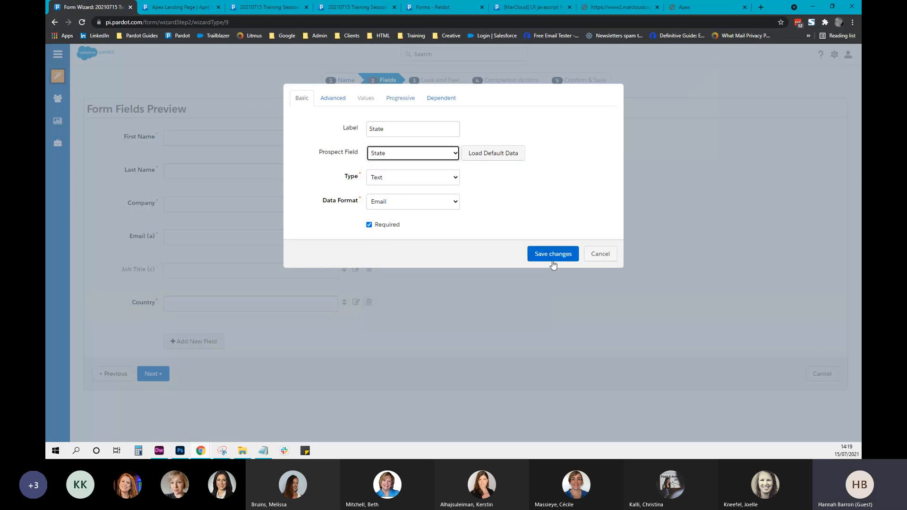
pyautogui.click(551, 254)
# Add a required Territory field to the form, mapped to the Territory prospect field, and save it
pyautogui.click(197, 375)
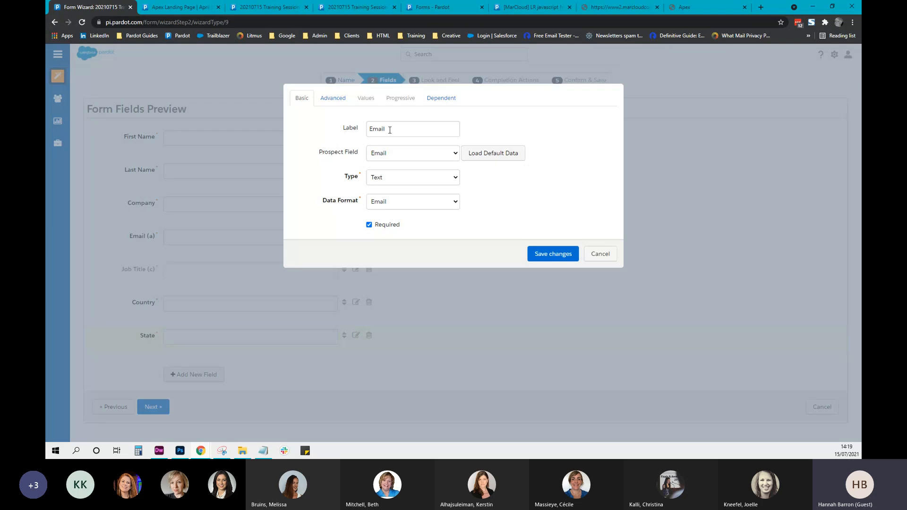
pyautogui.click(401, 159)
pyautogui.press('t')
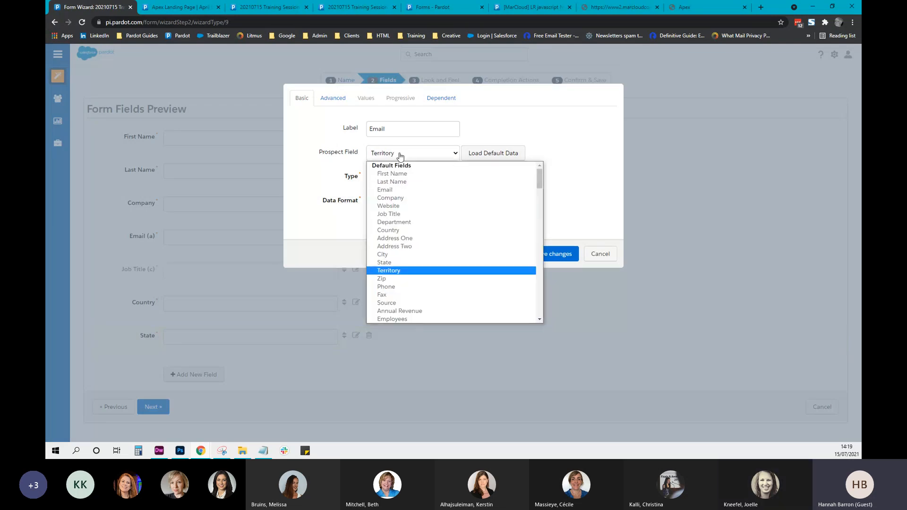
pyautogui.click(405, 272)
pyautogui.click(553, 254)
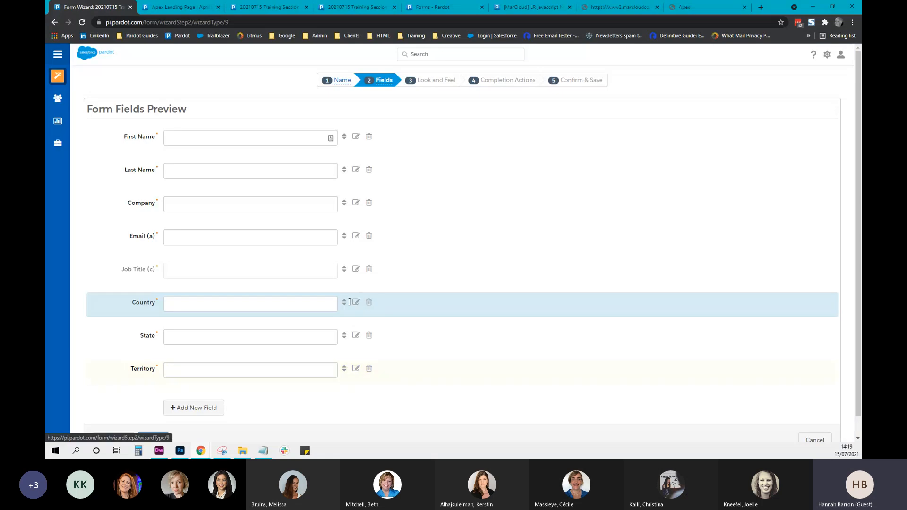
# Make the Country field display the dependent State field when its value equals US
pyautogui.click(356, 336)
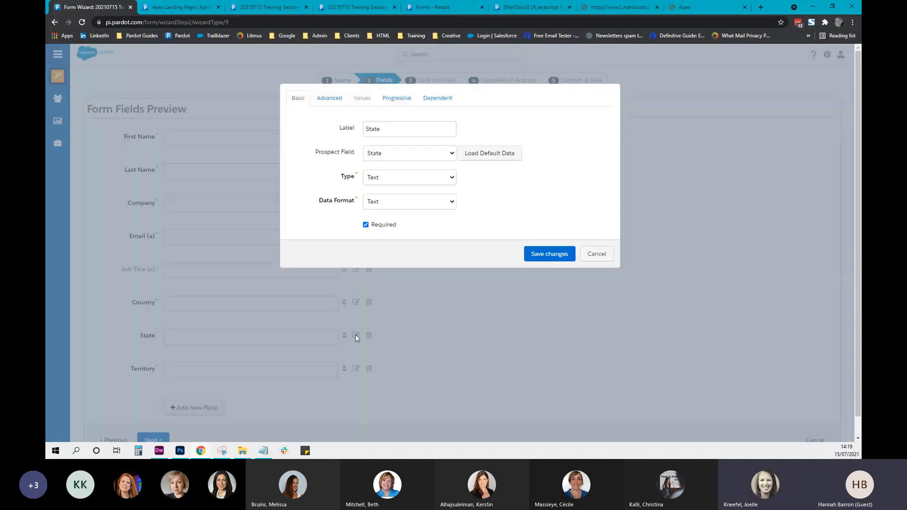
pyautogui.click(546, 254)
pyautogui.click(356, 302)
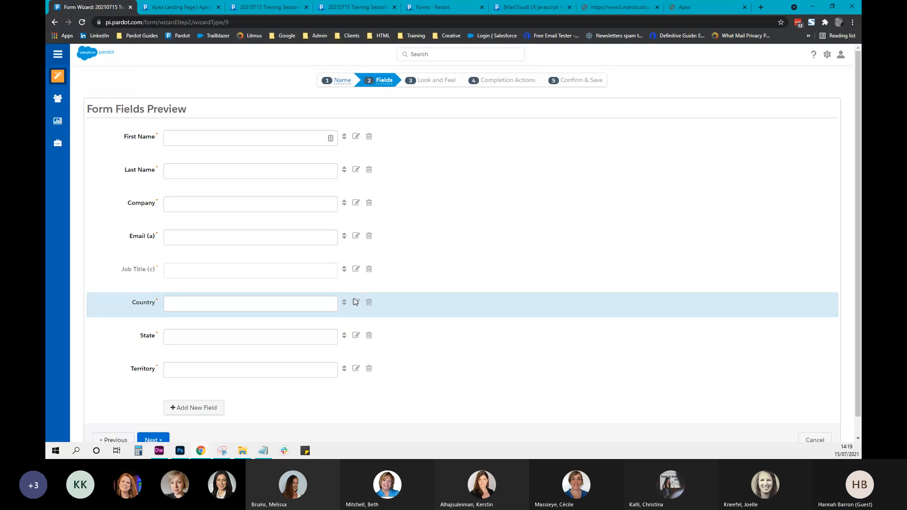
pyautogui.click(432, 101)
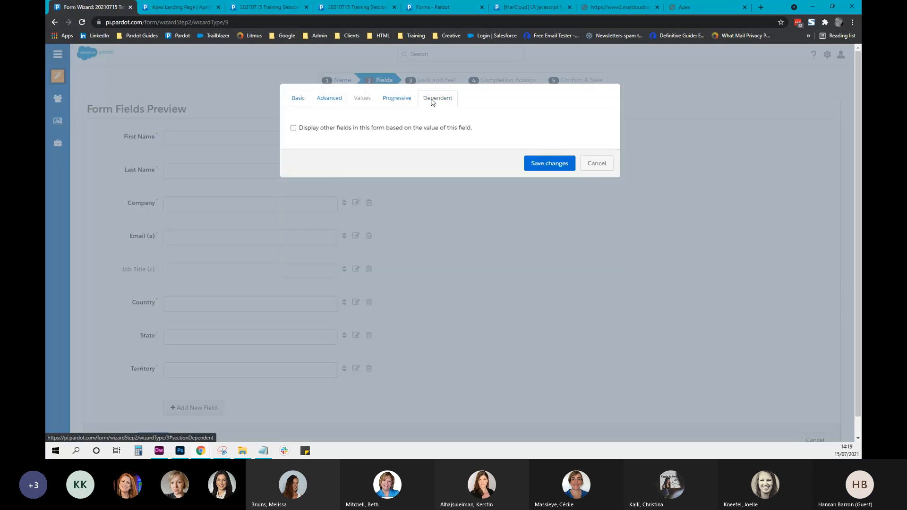
pyautogui.click(293, 127)
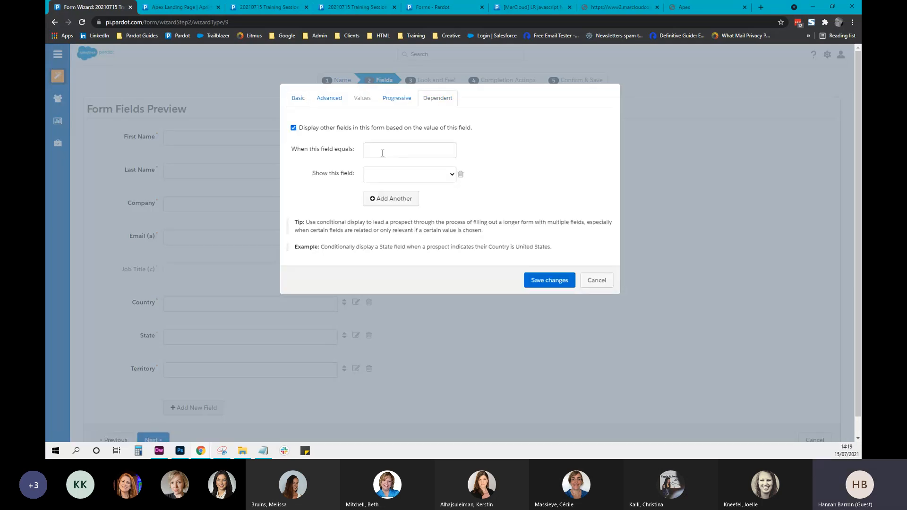
pyautogui.click(383, 153)
pyautogui.write('US')
pyautogui.click(393, 180)
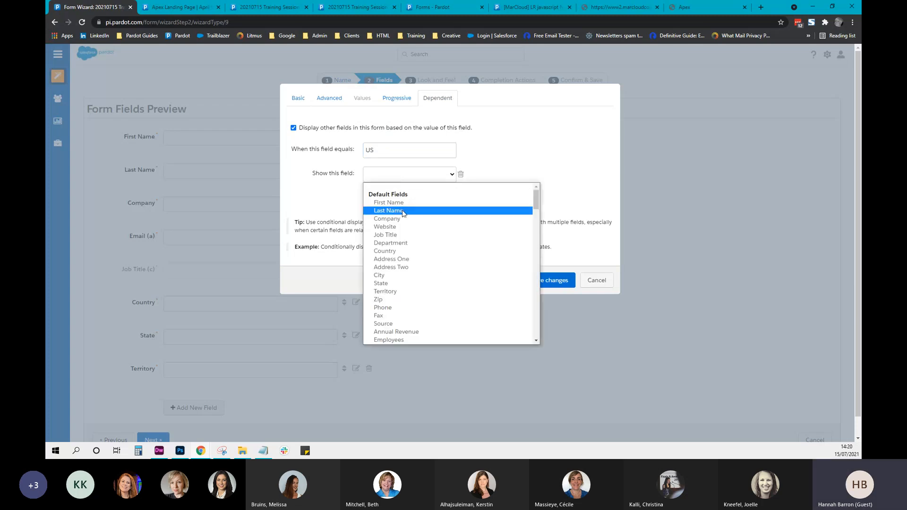
pyautogui.scroll(-1, 427, 276)
pyautogui.click(427, 270)
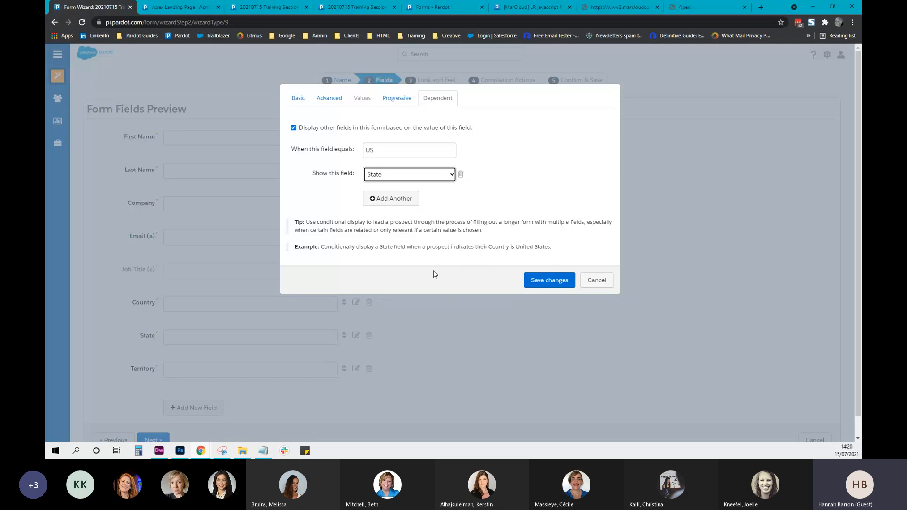
# Add a second Country condition that shows the Territory field when the value equals Canada, and save the changes
pyautogui.click(391, 199)
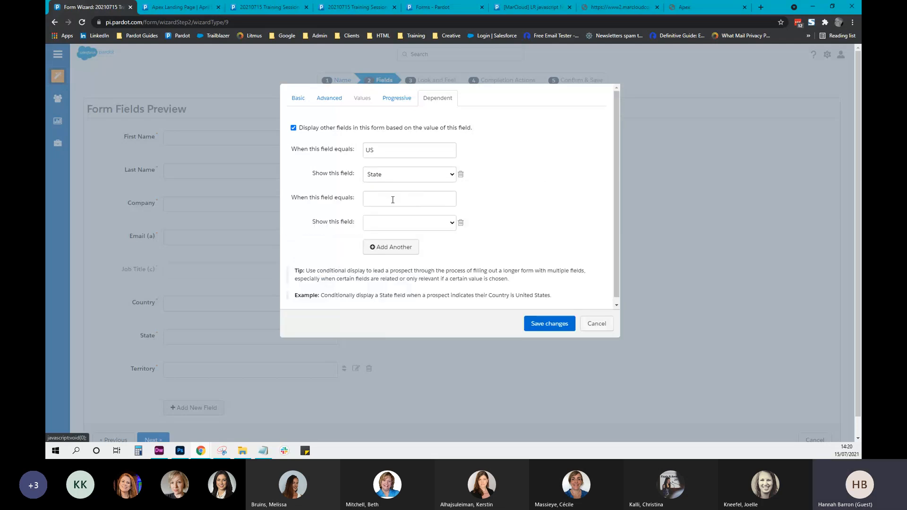
pyautogui.click(379, 203)
pyautogui.write('Canada')
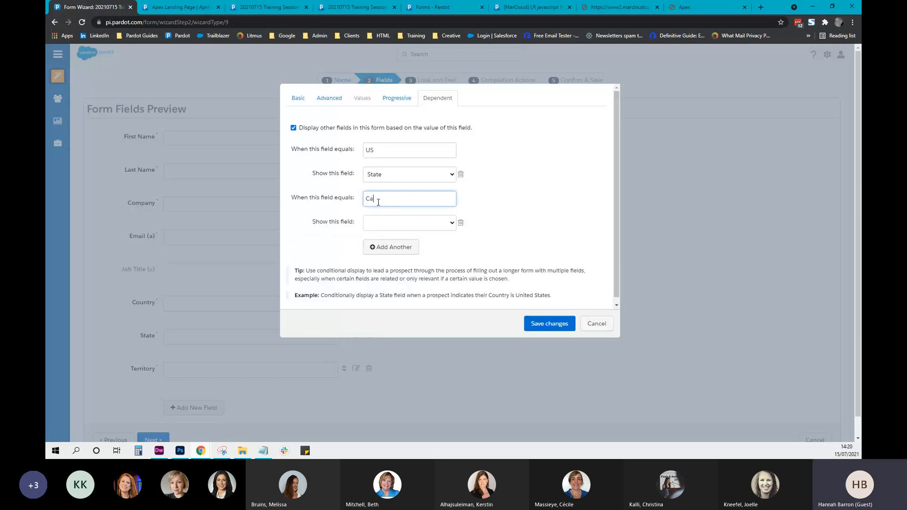
pyautogui.click(412, 223)
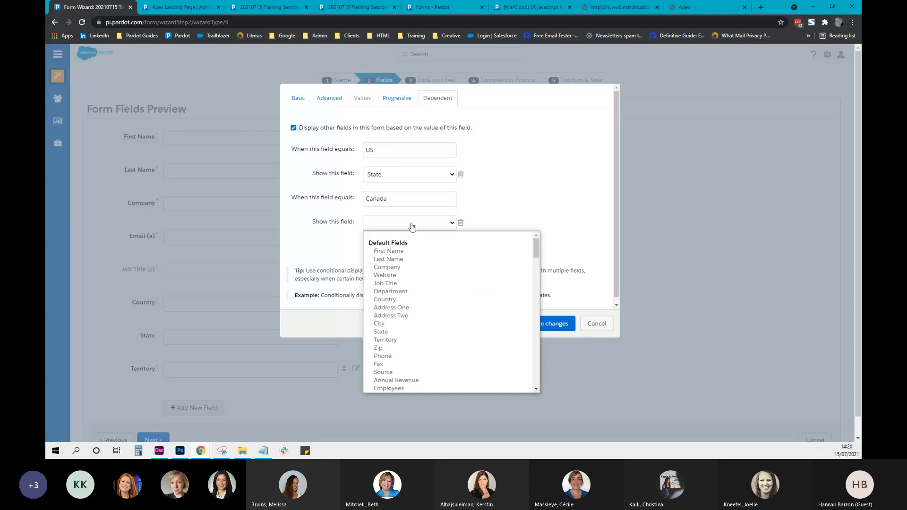
pyautogui.click(376, 340)
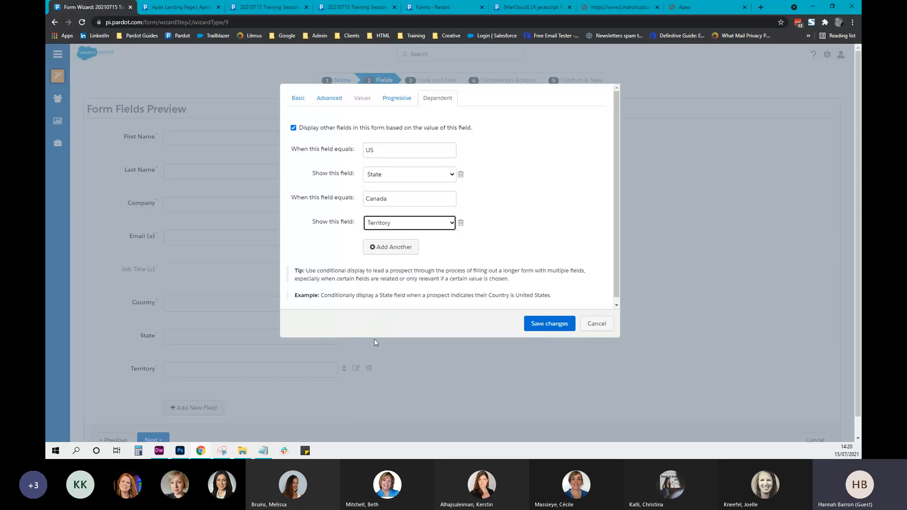
pyautogui.click(538, 325)
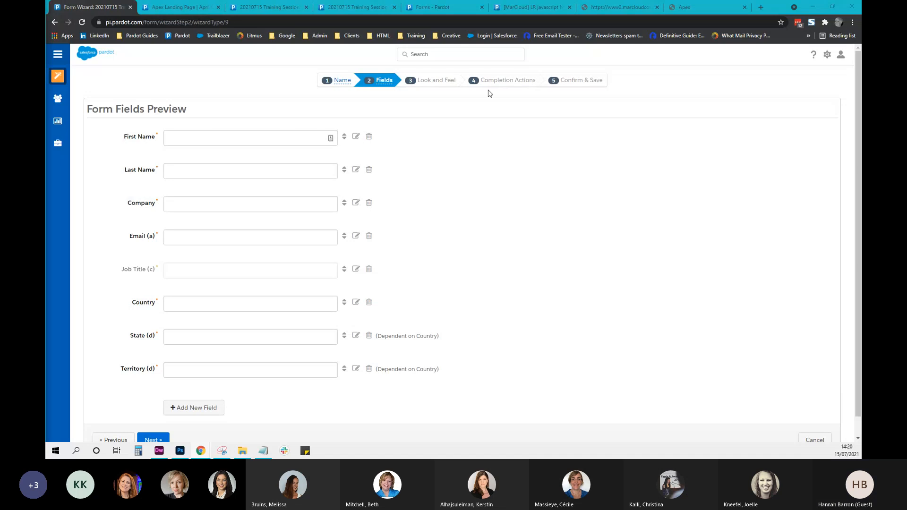
# In the Look and Feel stage, choose the 20210715 Training Session layout template and set the submit button text to Send Enquiry
pyautogui.click(162, 440)
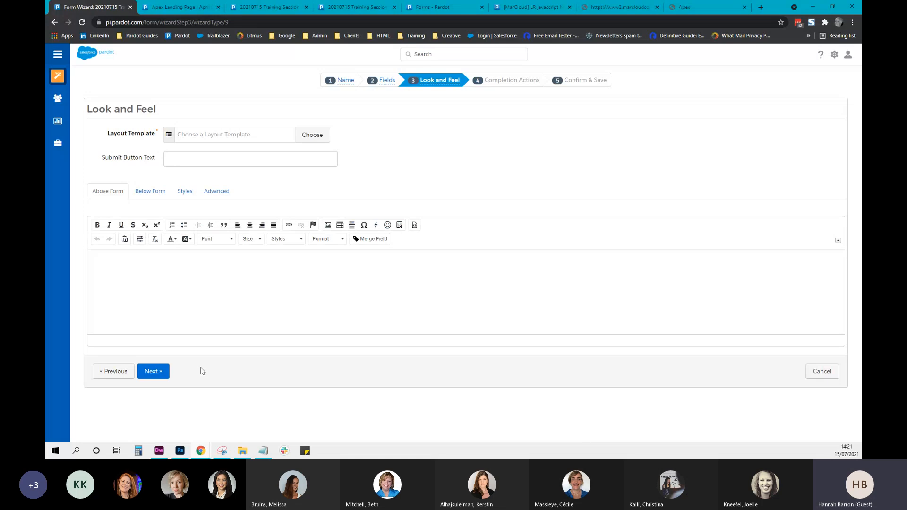
pyautogui.click(191, 134)
pyautogui.write('202')
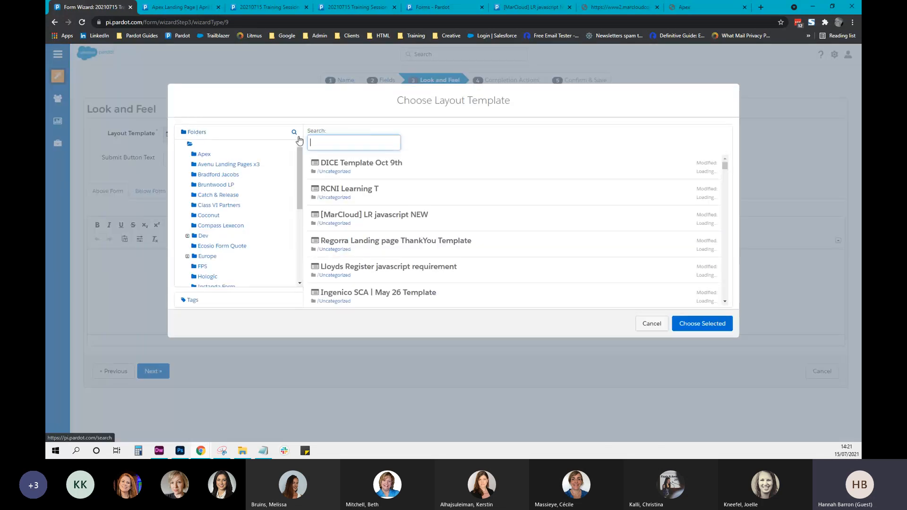
pyautogui.write('1')
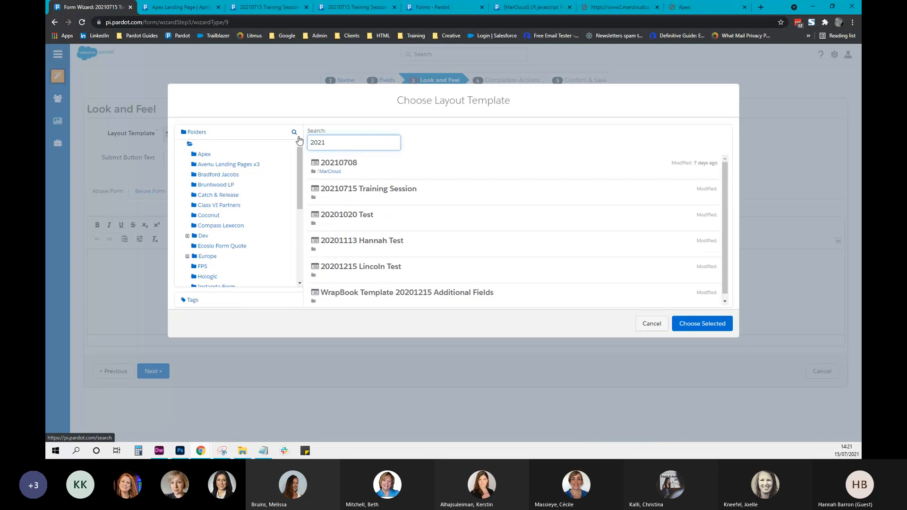
pyautogui.click(406, 191)
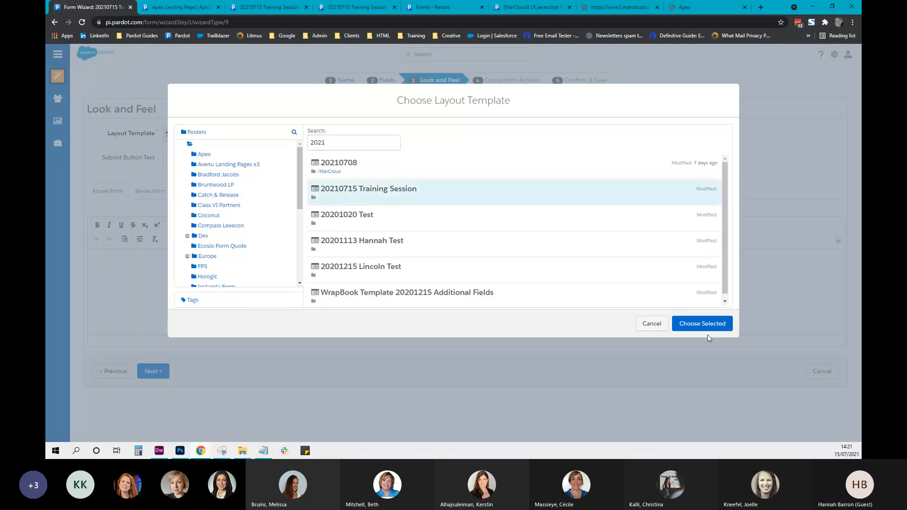
pyautogui.click(703, 325)
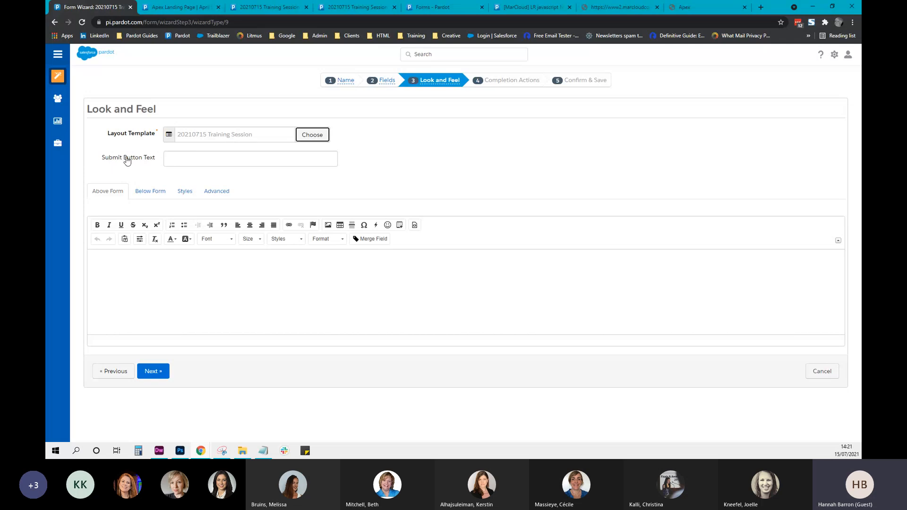
pyautogui.click(175, 160)
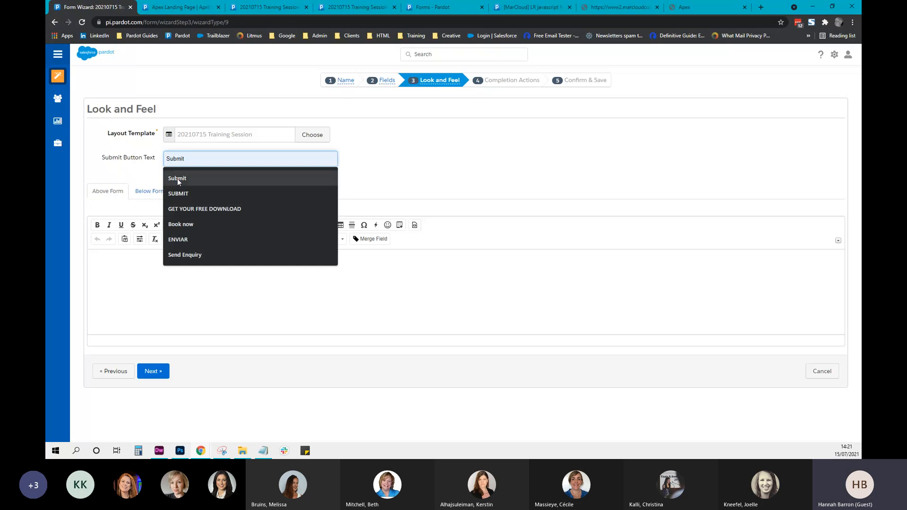
pyautogui.click(179, 254)
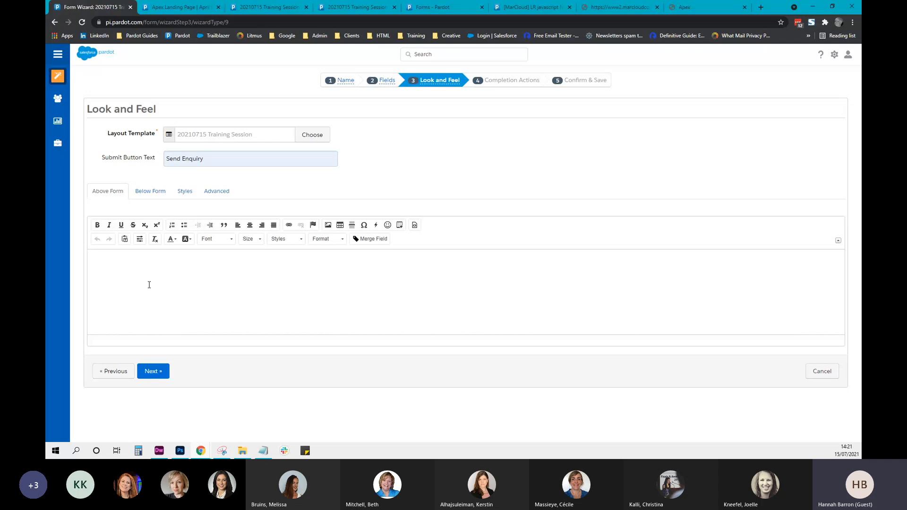
# Examine the content areas above and below the form and the font size, font family and label alignment style options
pyautogui.click(98, 260)
pyautogui.click(149, 196)
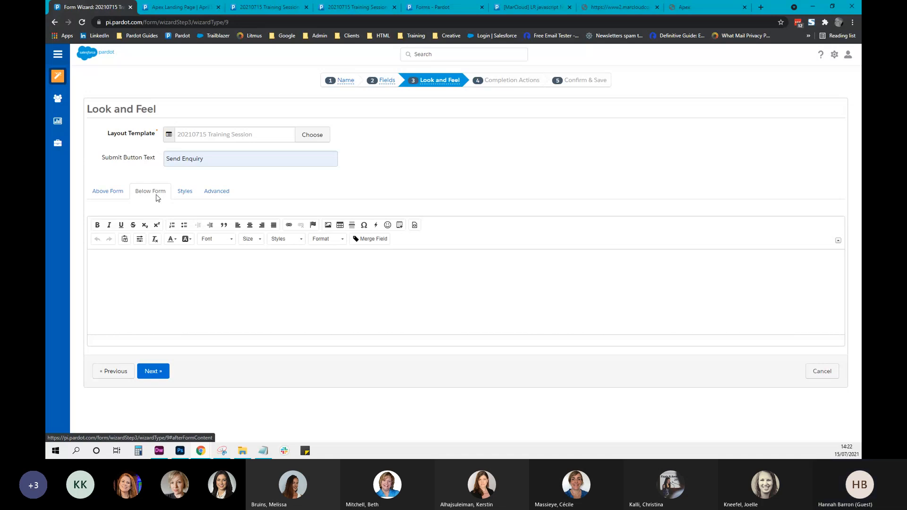
pyautogui.click(185, 194)
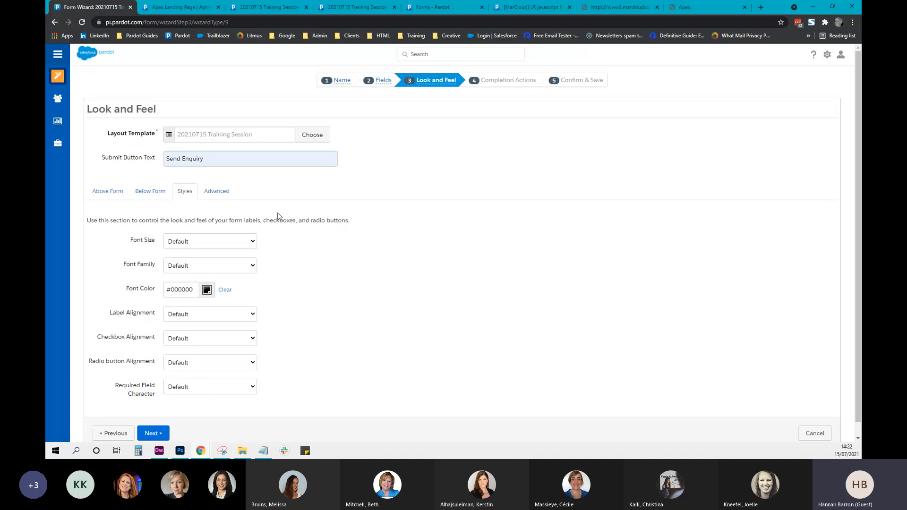
pyautogui.click(238, 243)
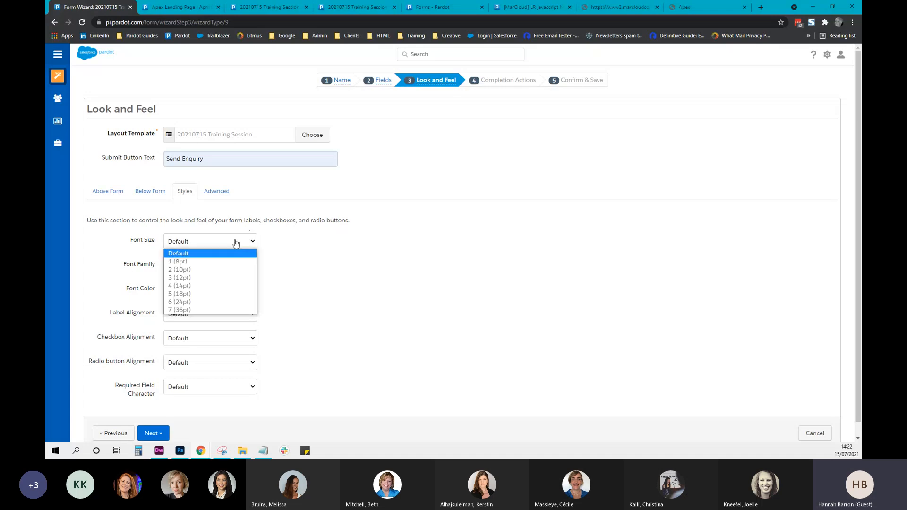
pyautogui.click(233, 265)
pyautogui.click(233, 266)
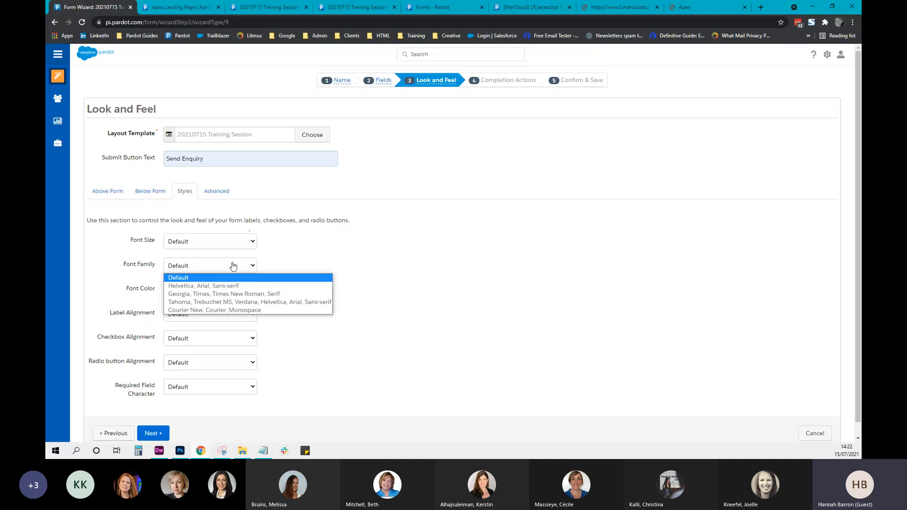
pyautogui.click(233, 266)
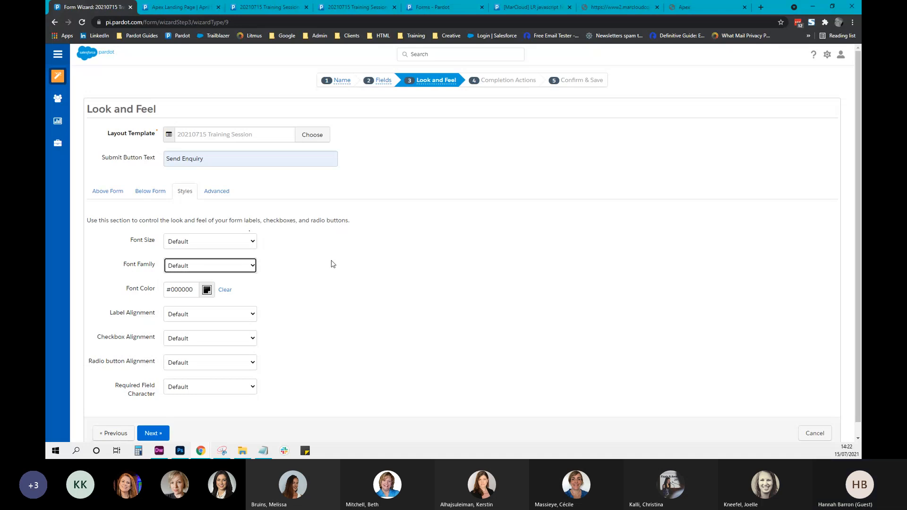
pyautogui.click(196, 321)
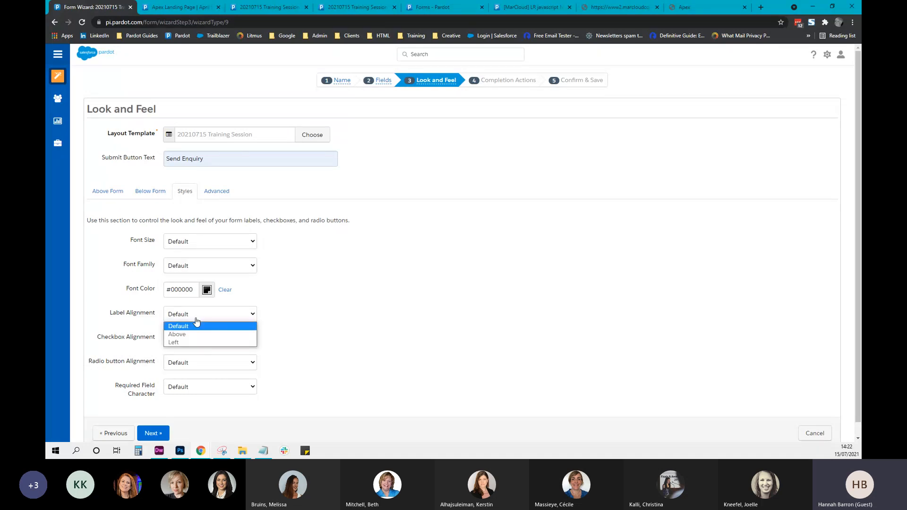
pyautogui.click(332, 311)
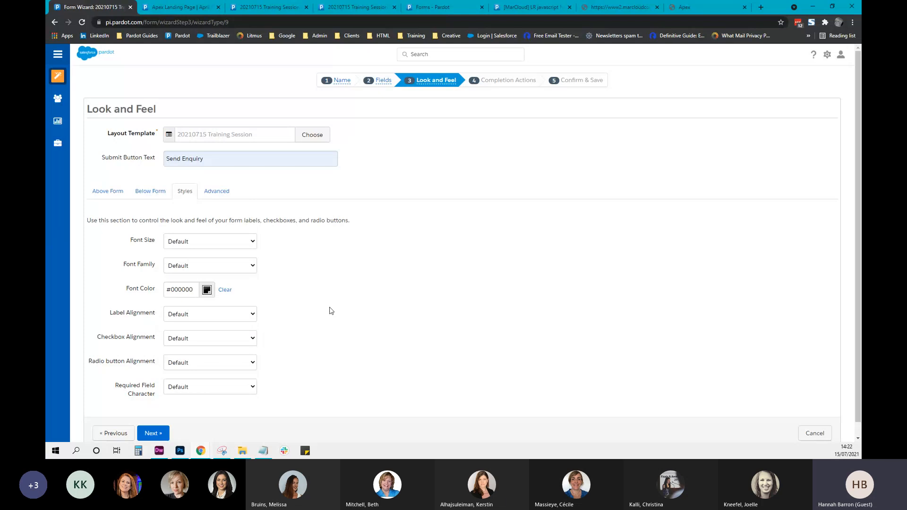
# Examine the checkbox alignment, radio button alignment and required field character style options, plus the advanced form settings
pyautogui.click(196, 341)
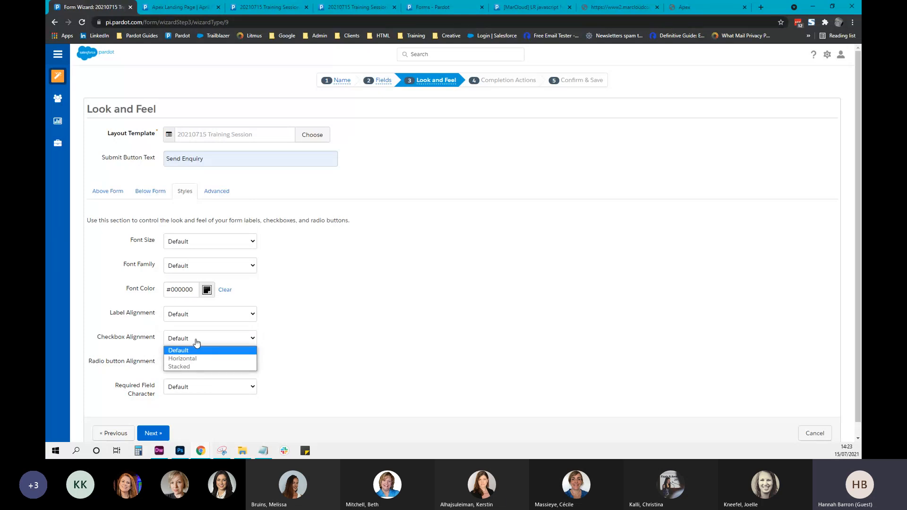
pyautogui.click(396, 341)
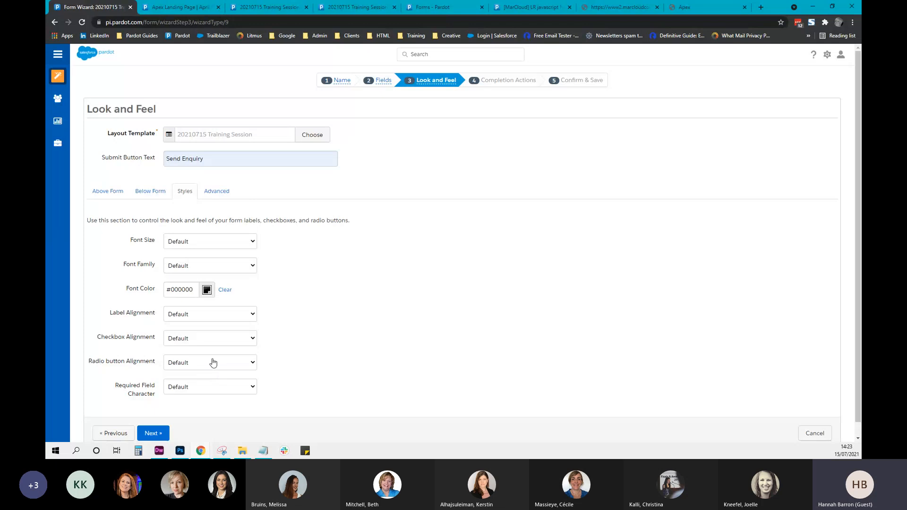
pyautogui.click(214, 363)
pyautogui.click(366, 363)
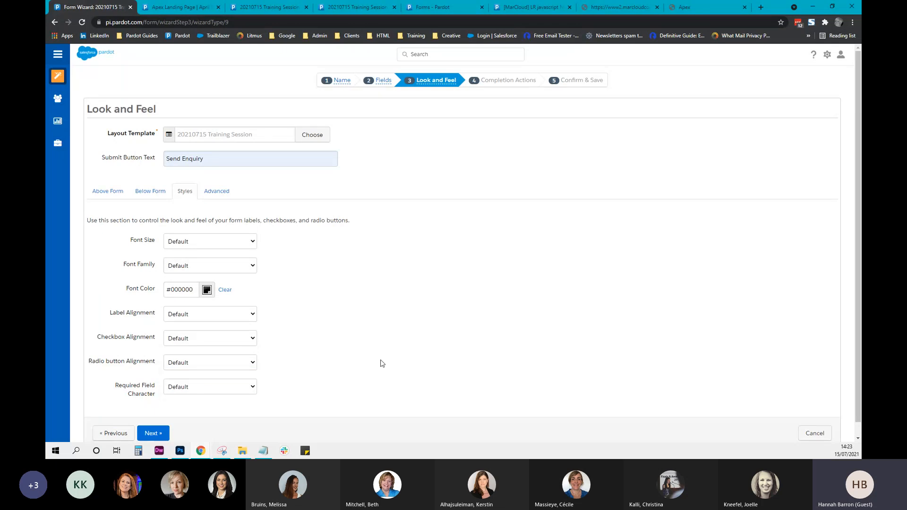
pyautogui.click(224, 388)
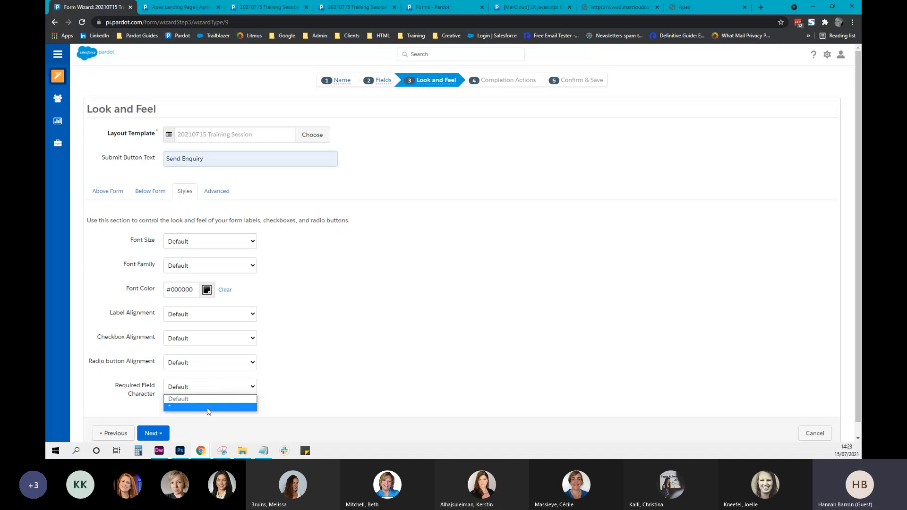
pyautogui.click(210, 401)
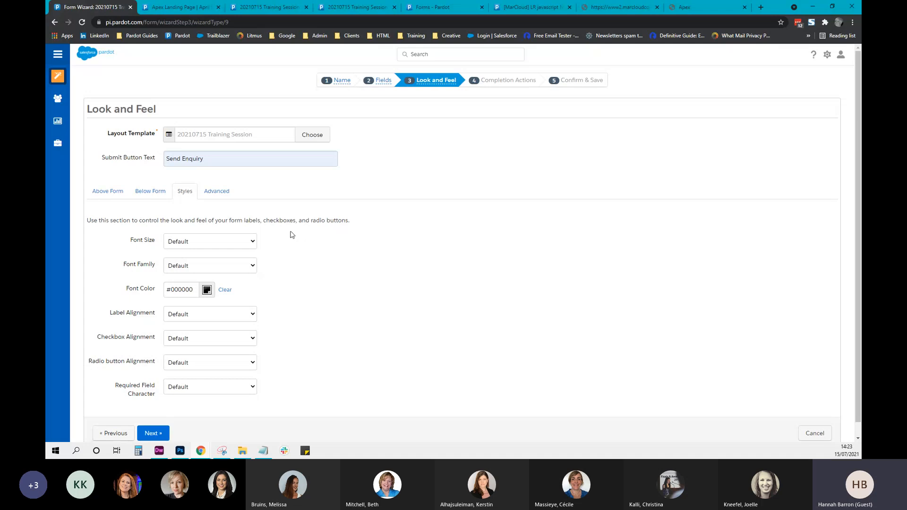
pyautogui.click(219, 196)
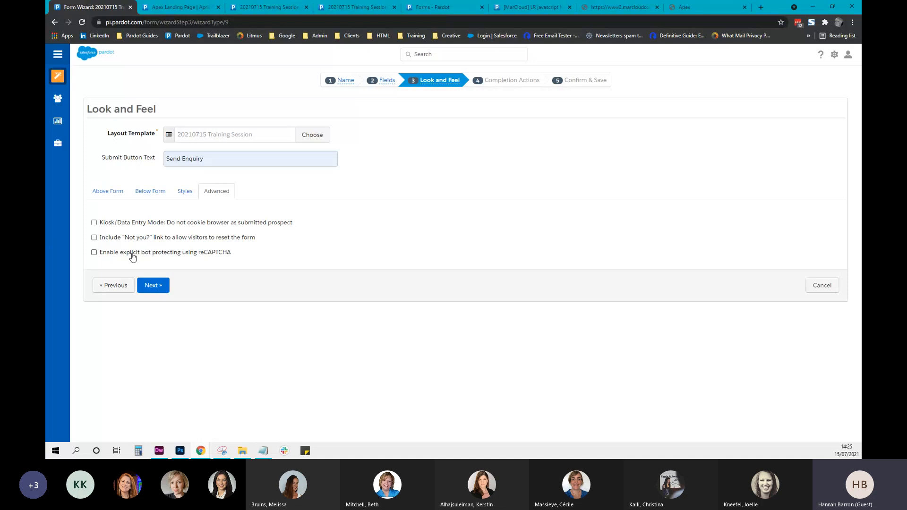
pyautogui.click(185, 190)
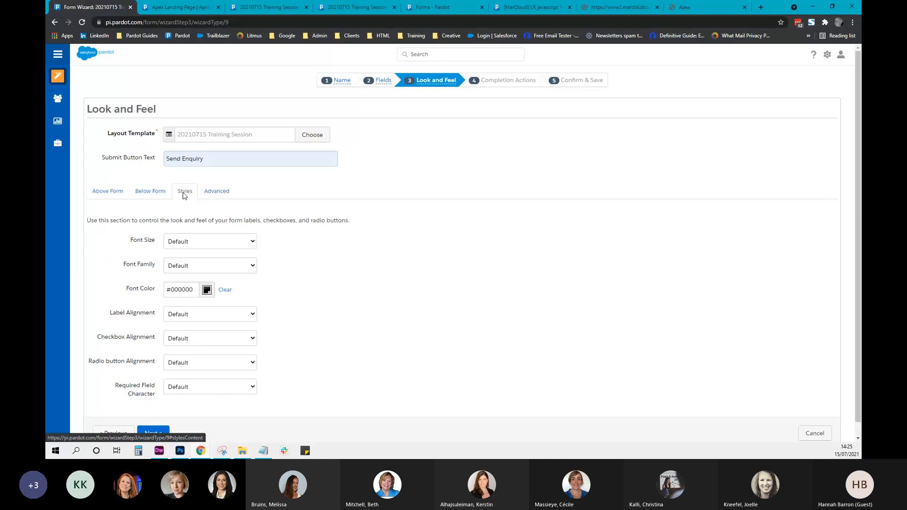
pyautogui.click(117, 200)
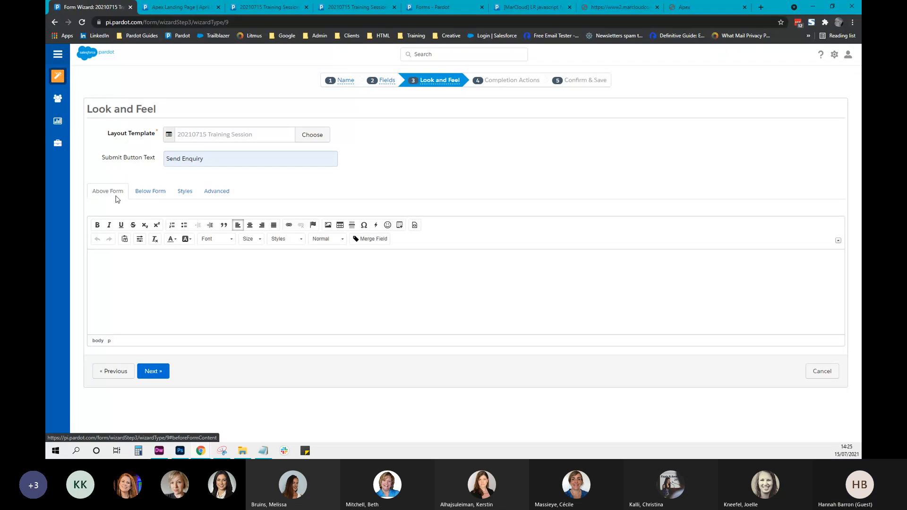
# Proceed to the Completion Actions stage and review its Thank You Content and Thank You Code areas
pyautogui.click(157, 374)
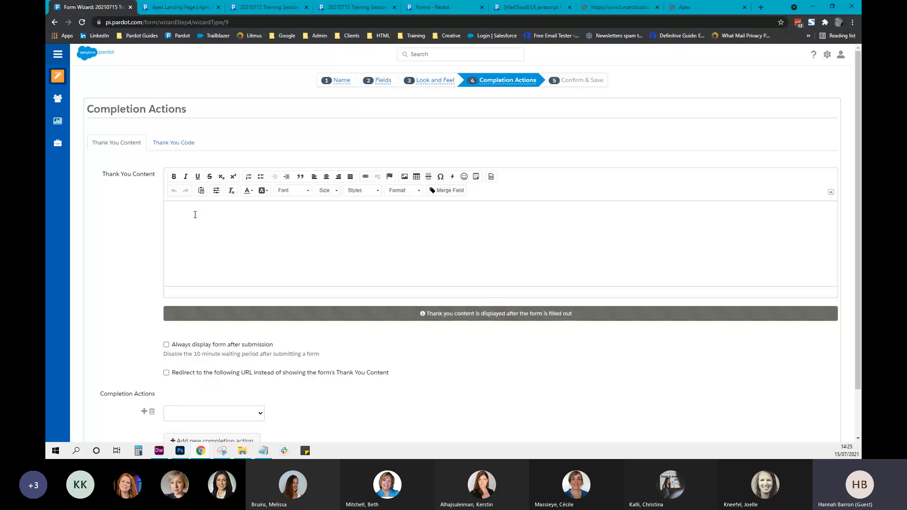
pyautogui.click(174, 143)
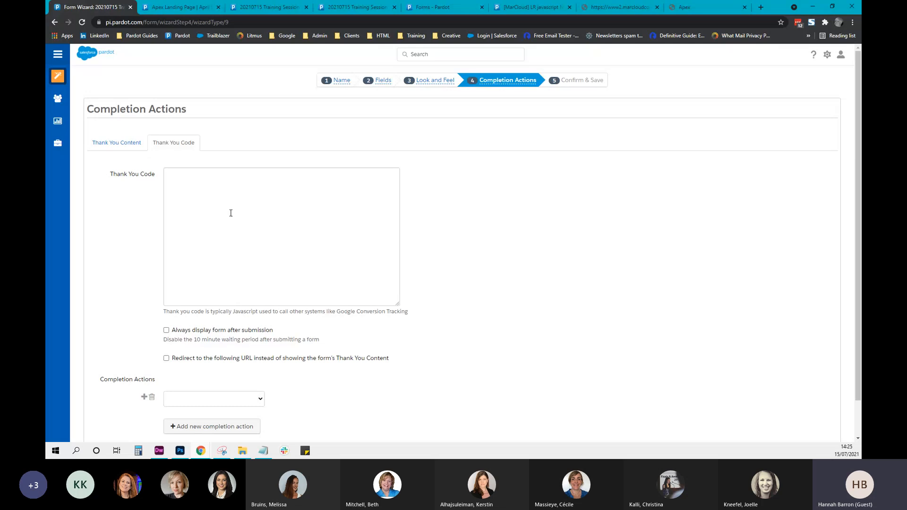
pyautogui.click(126, 144)
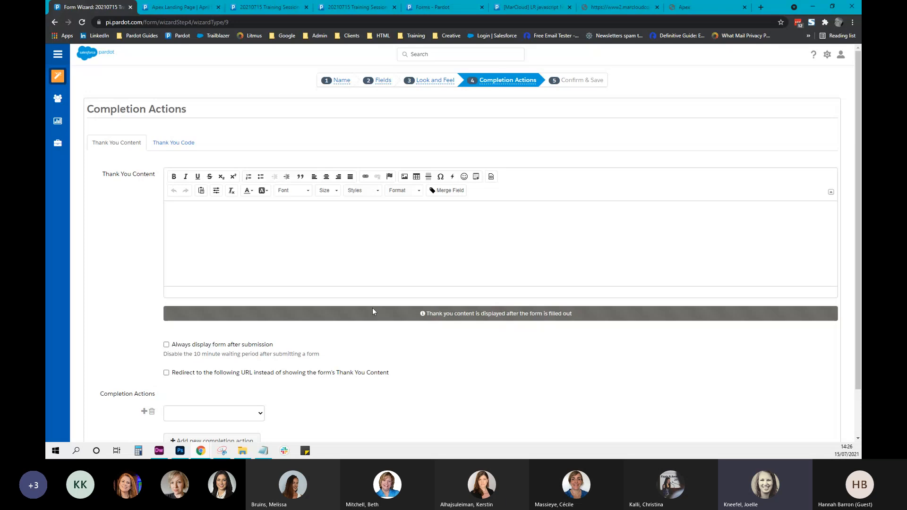
pyautogui.click(174, 143)
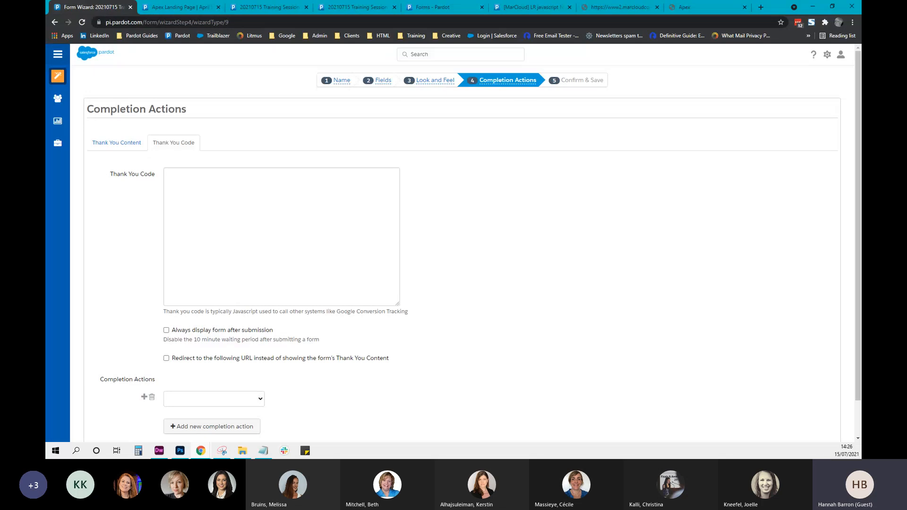
pyautogui.click(134, 148)
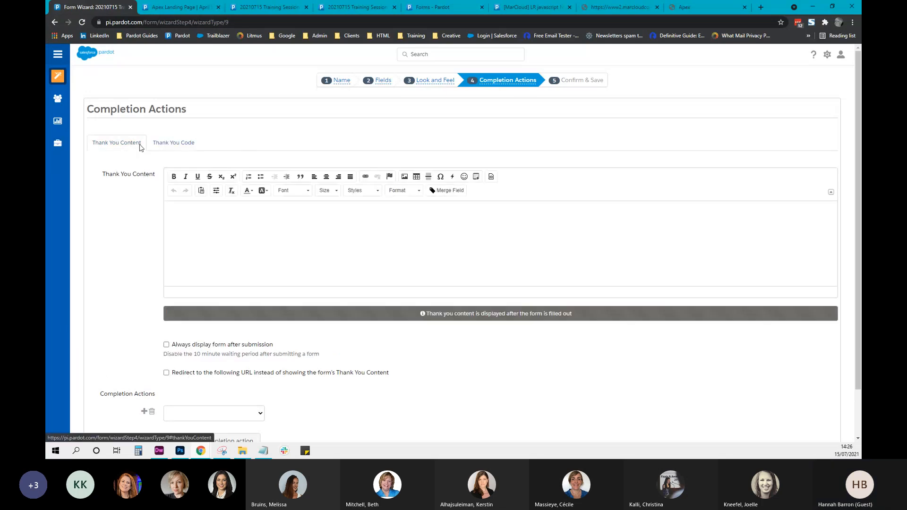
# Examine the post-submission settings and the list of available completion action types without adding an action
pyautogui.scroll(-1, 270, 356)
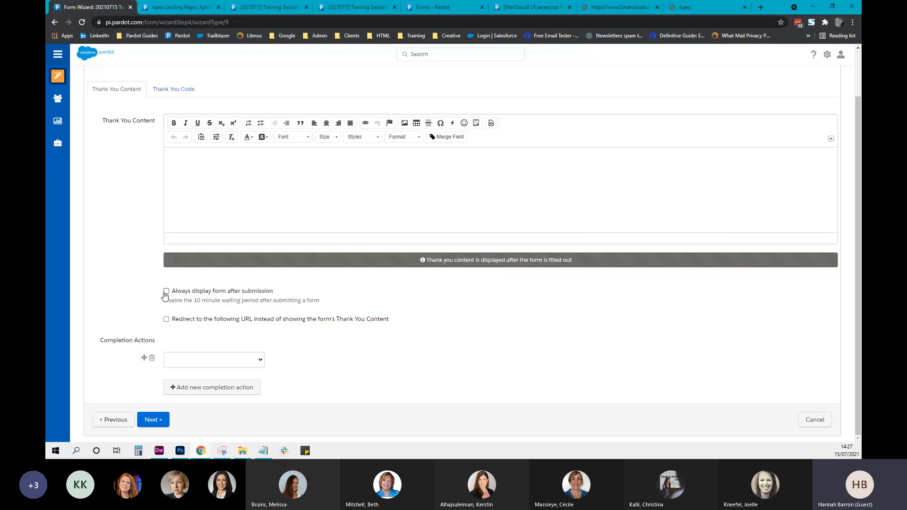
pyautogui.click(247, 368)
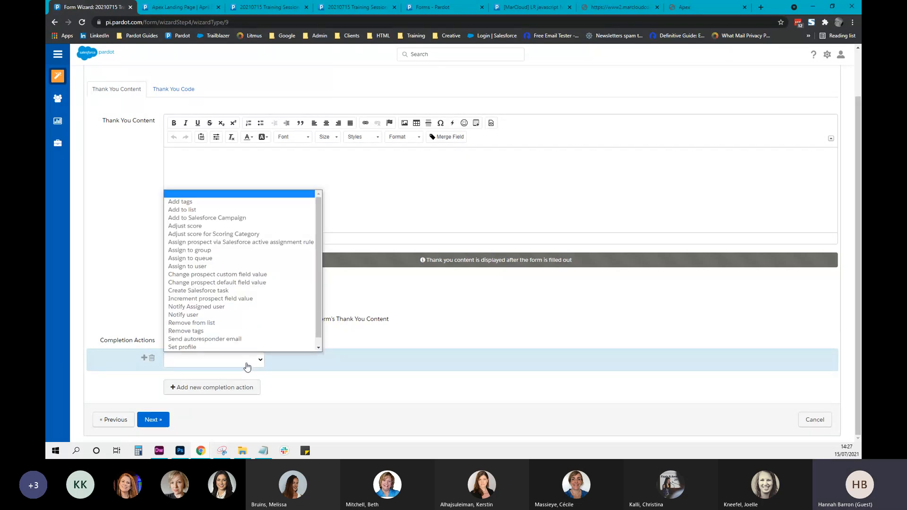
pyautogui.moveTo(318, 308); pyautogui.dragTo(318, 279)
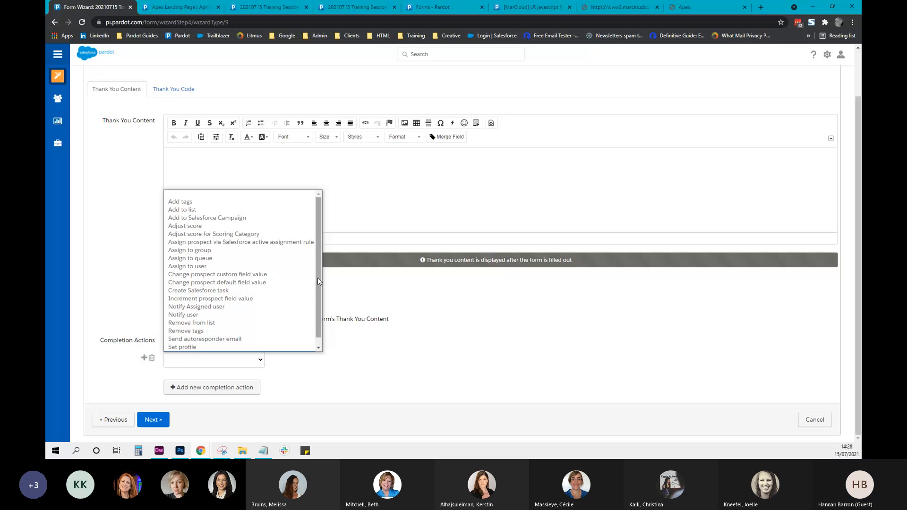
pyautogui.click(440, 372)
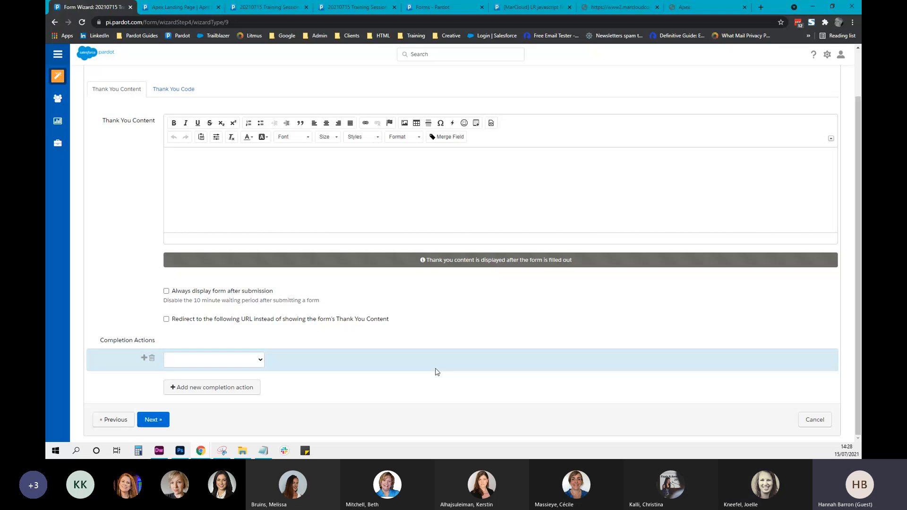
pyautogui.click(171, 362)
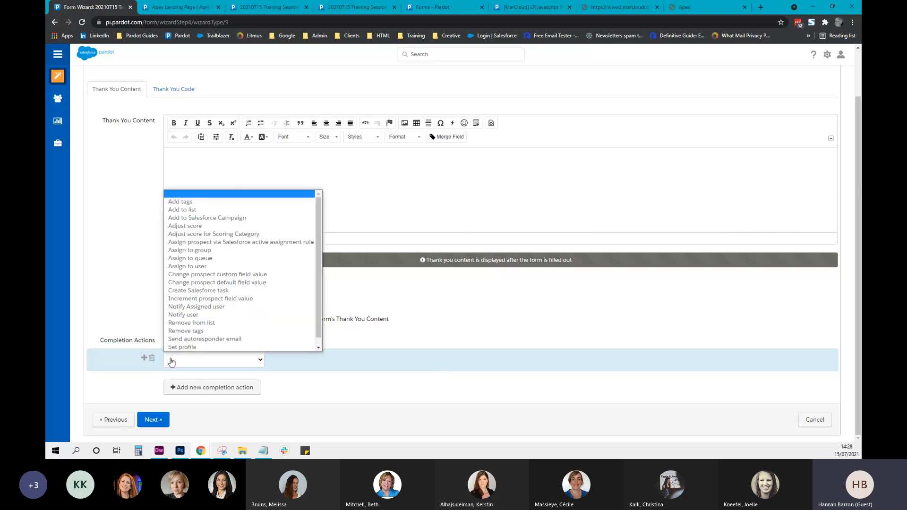
pyautogui.scroll(-1, 276, 283)
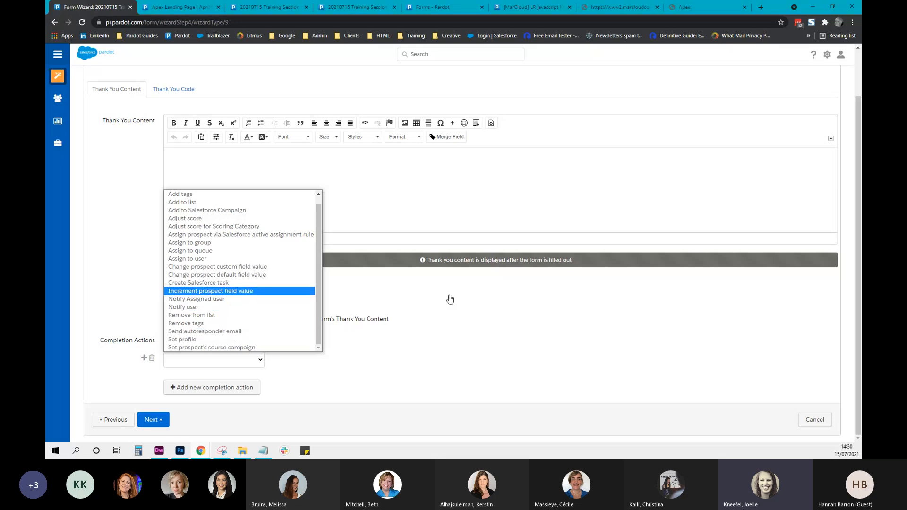
pyautogui.click(295, 321)
pyautogui.click(235, 359)
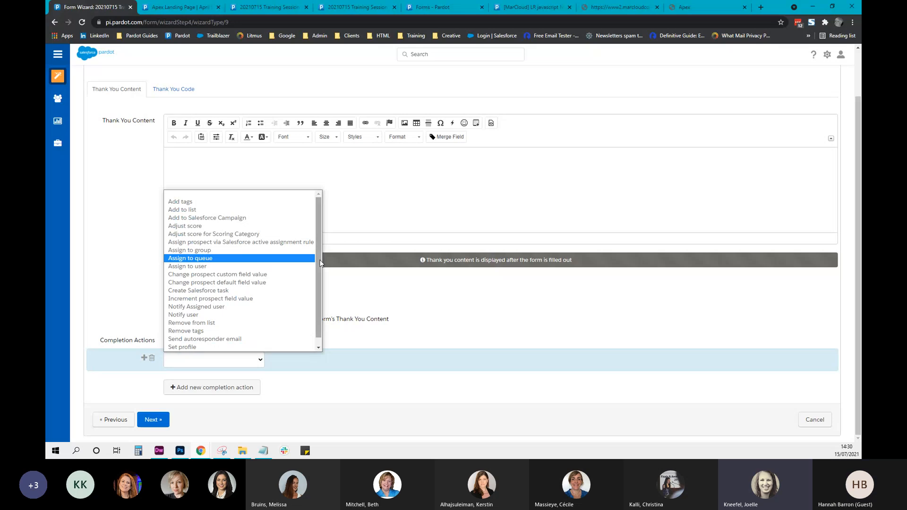
pyautogui.click(410, 334)
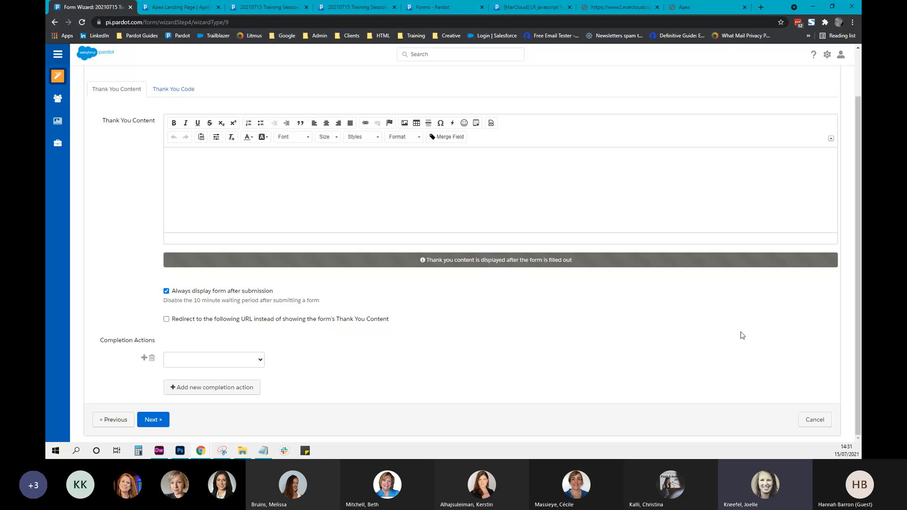
# Disable Always display form after submission and proceed to the Confirm & Save stage
pyautogui.scroll(1, 672, 369)
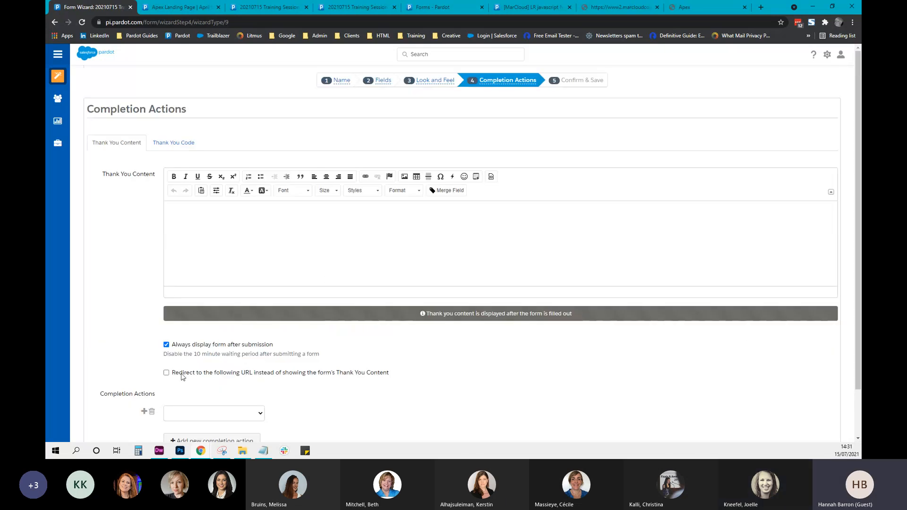
pyautogui.click(166, 345)
pyautogui.scroll(-1, 137, 321)
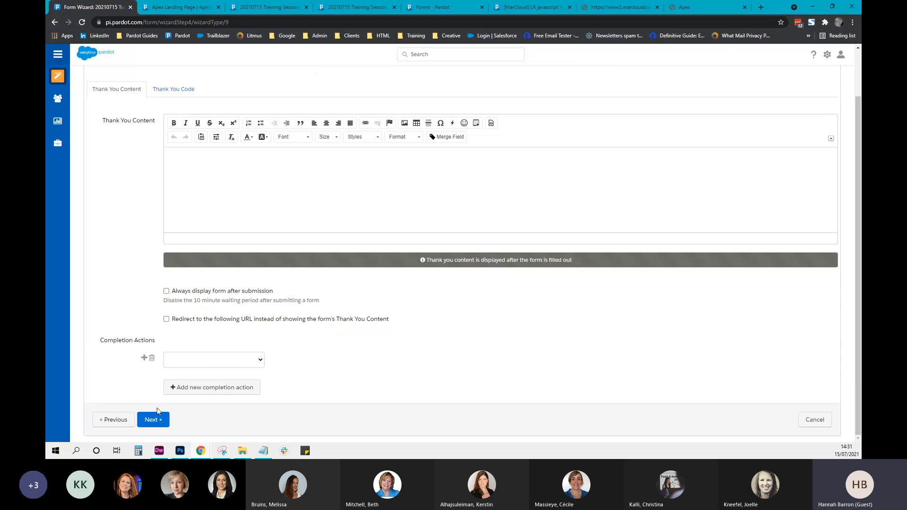
pyautogui.click(158, 419)
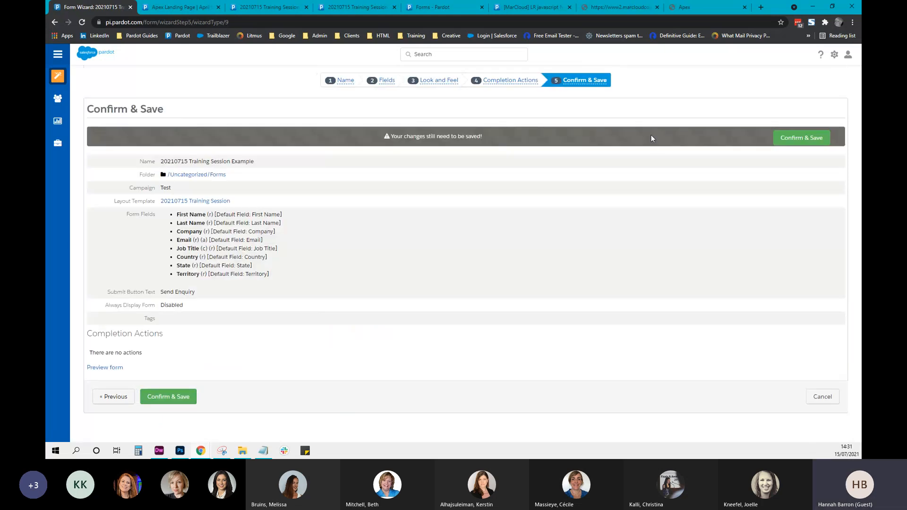
# Preview the form's fields and submit button, close the preview, and confirm and save the form
pyautogui.click(104, 368)
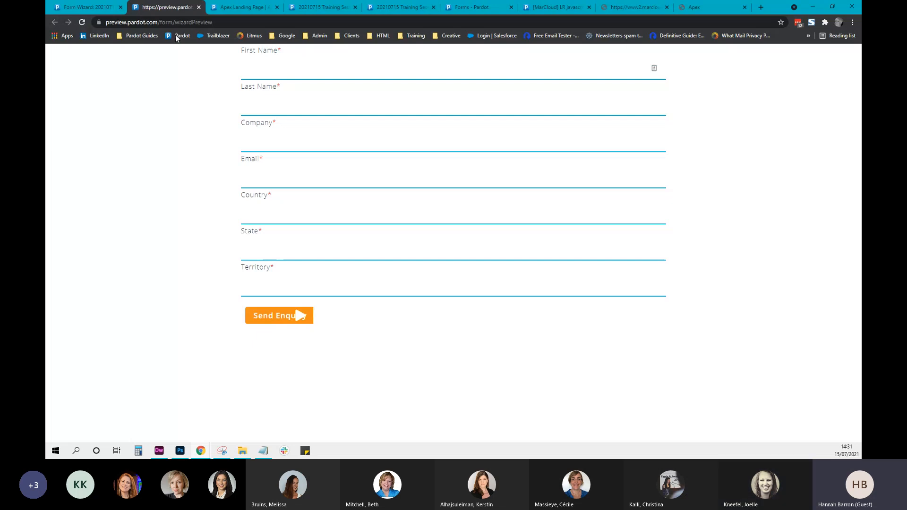
pyautogui.click(199, 7)
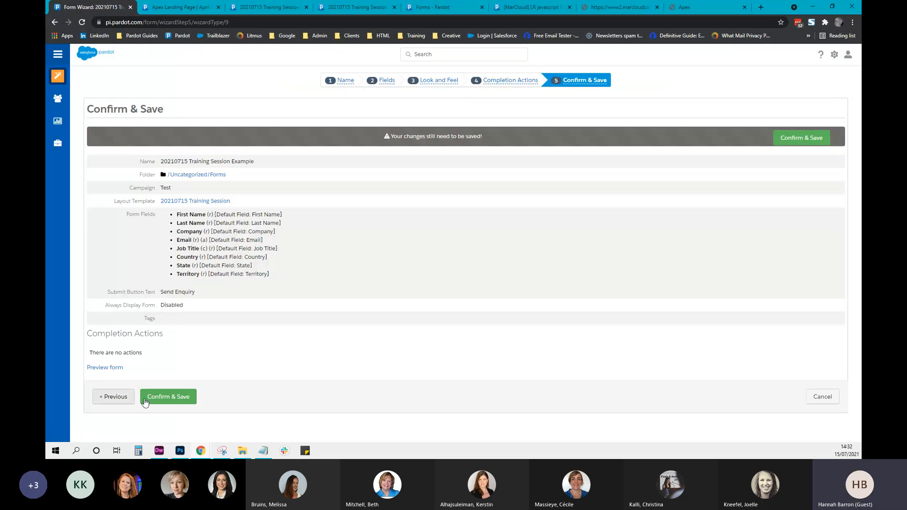
pyautogui.click(175, 398)
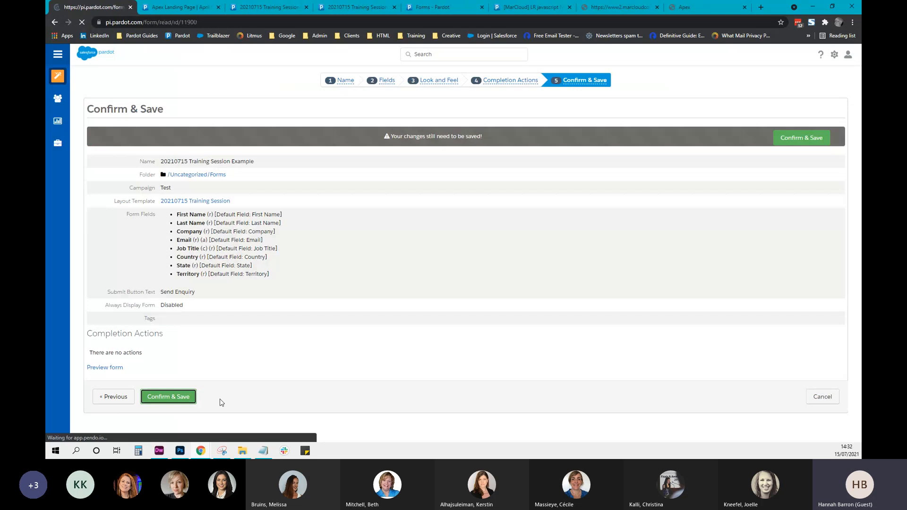
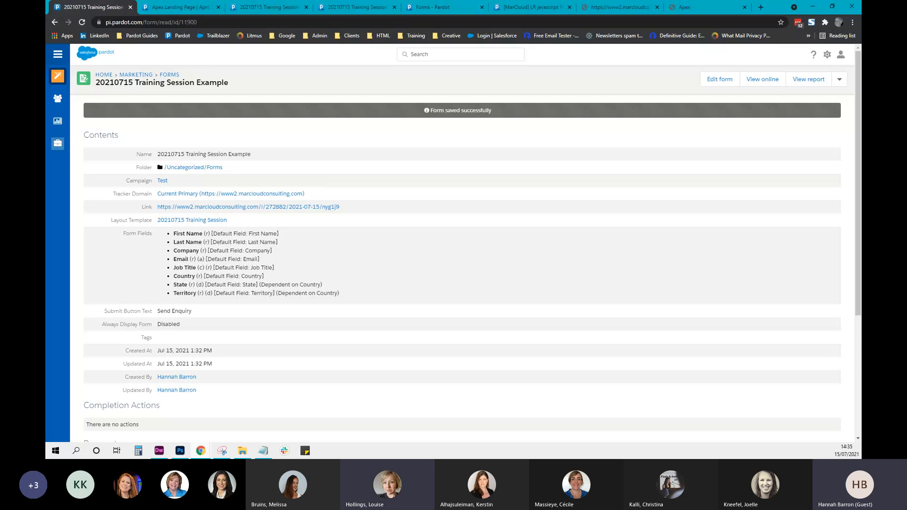
# Open the list of form handlers and start creating a new form handler
pyautogui.moveTo(59, 83)
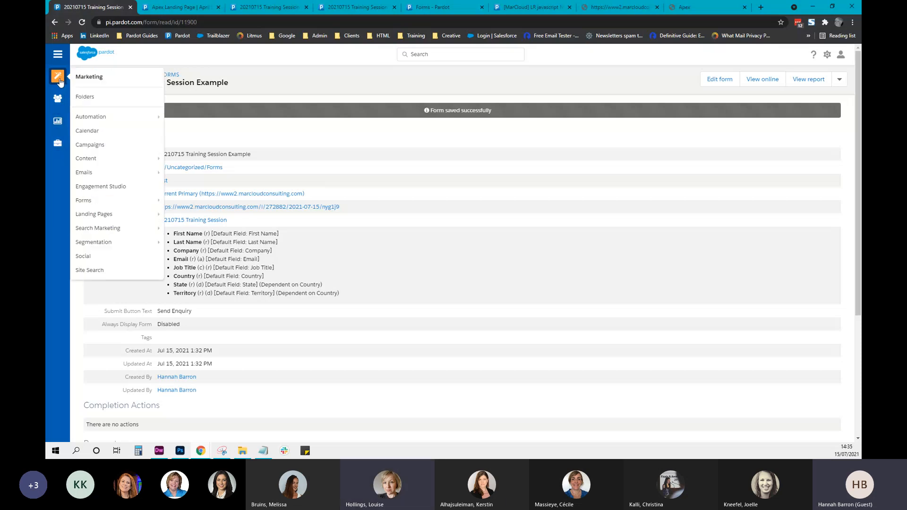
pyautogui.moveTo(118, 176)
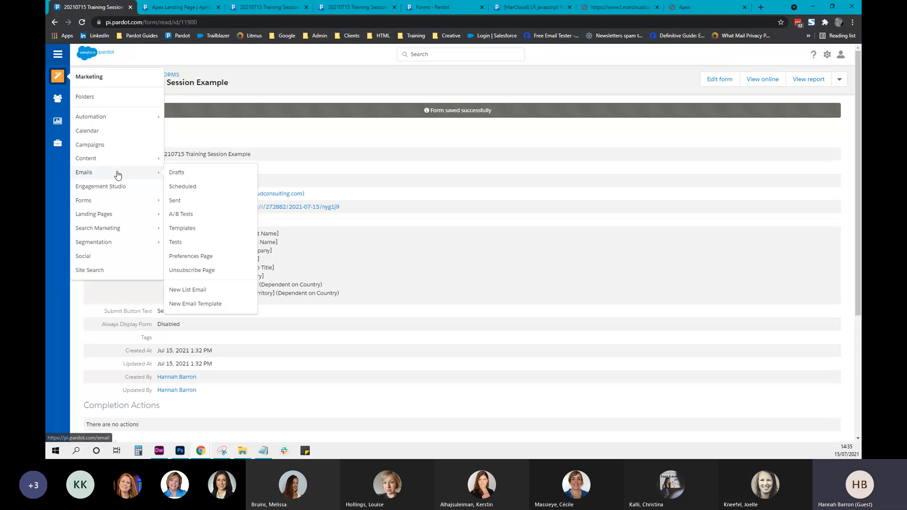
pyautogui.moveTo(133, 206)
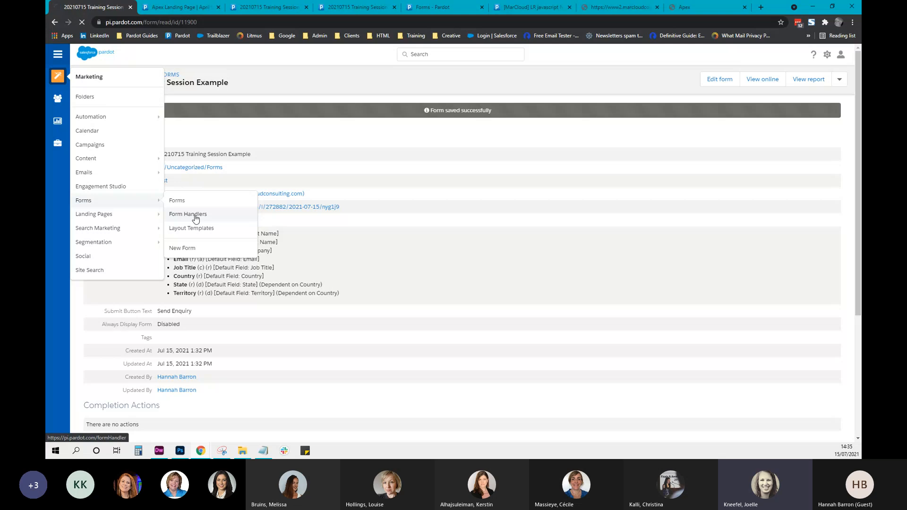
pyautogui.click(196, 215)
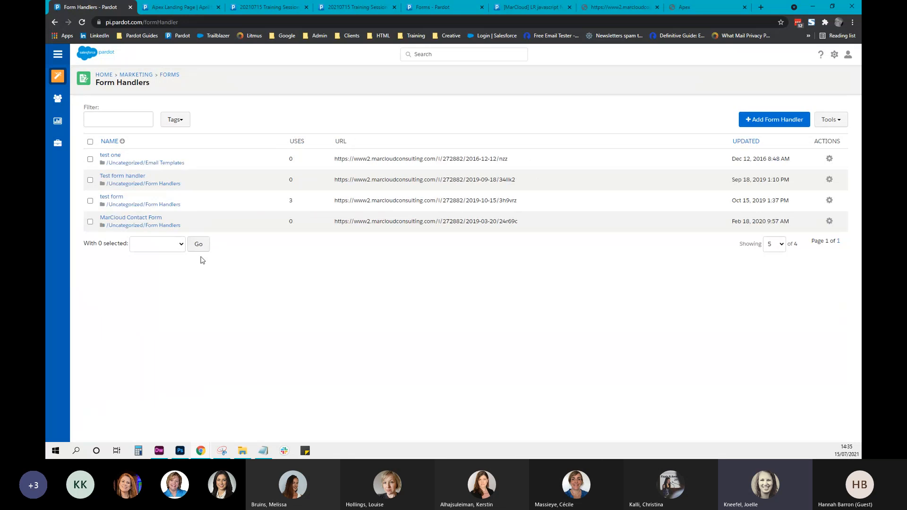
pyautogui.click(774, 122)
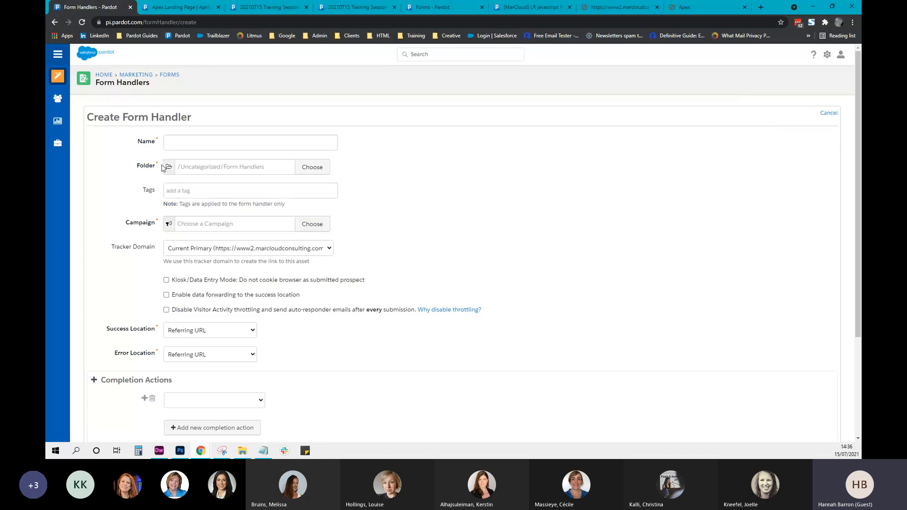
# Name the form handler 20210715 Training Session
pyautogui.moveTo(861, 164)
pyautogui.mouseDown()
pyautogui.moveTo(861, 265)
pyautogui.moveTo(861, 179)
pyautogui.mouseUp()
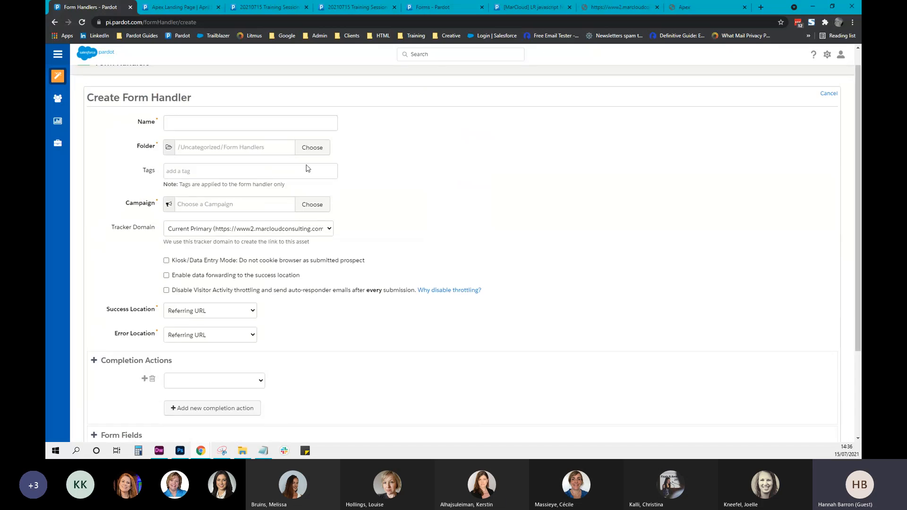
pyautogui.click(226, 121)
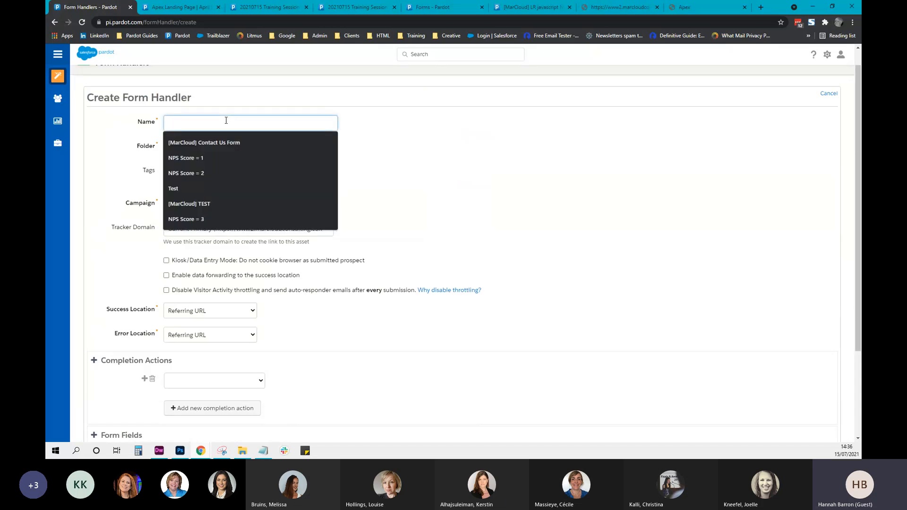
pyautogui.write('2012')
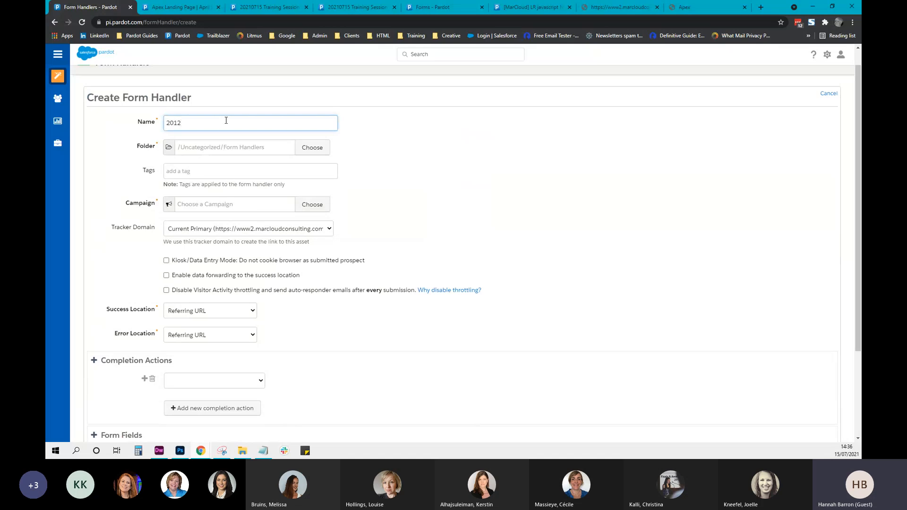
pyautogui.press('BackSpace')
pyautogui.press('BackSpace')
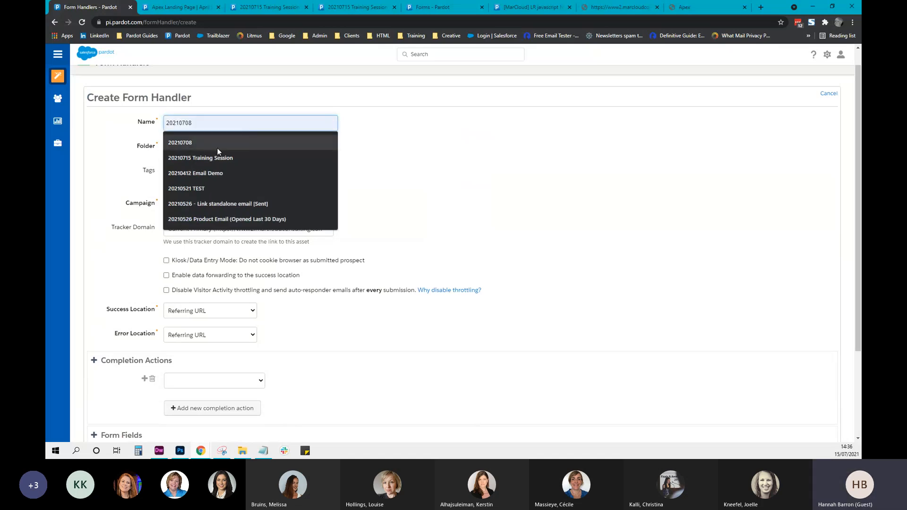
pyautogui.click(208, 160)
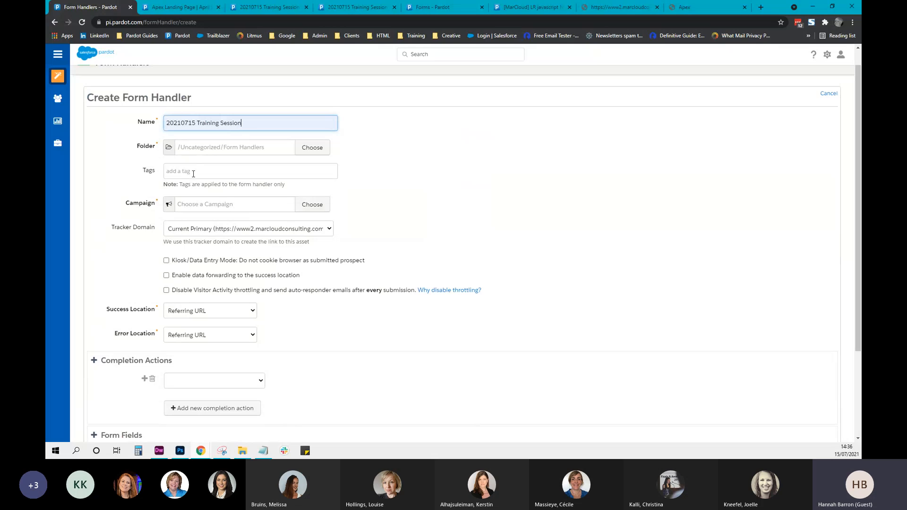
# Search the campaigns for test and assign the Test campaign to the form handler
pyautogui.click(190, 204)
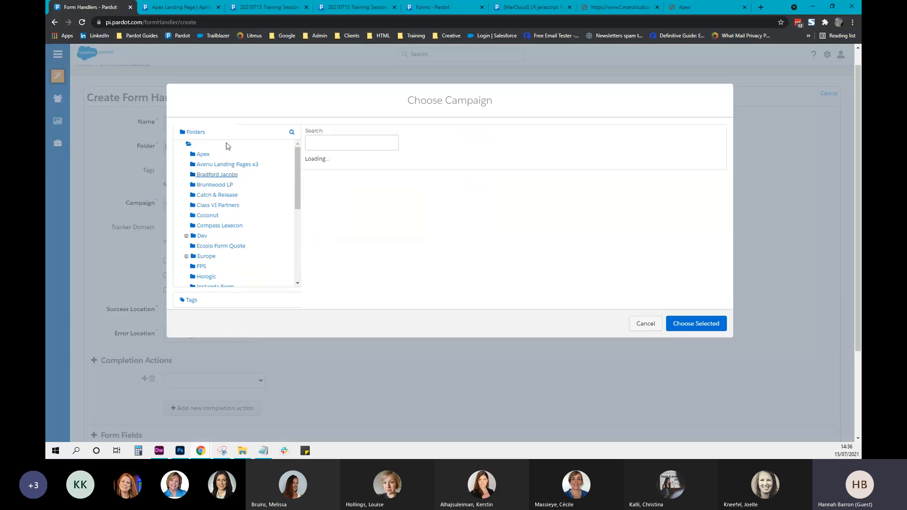
pyautogui.write('test')
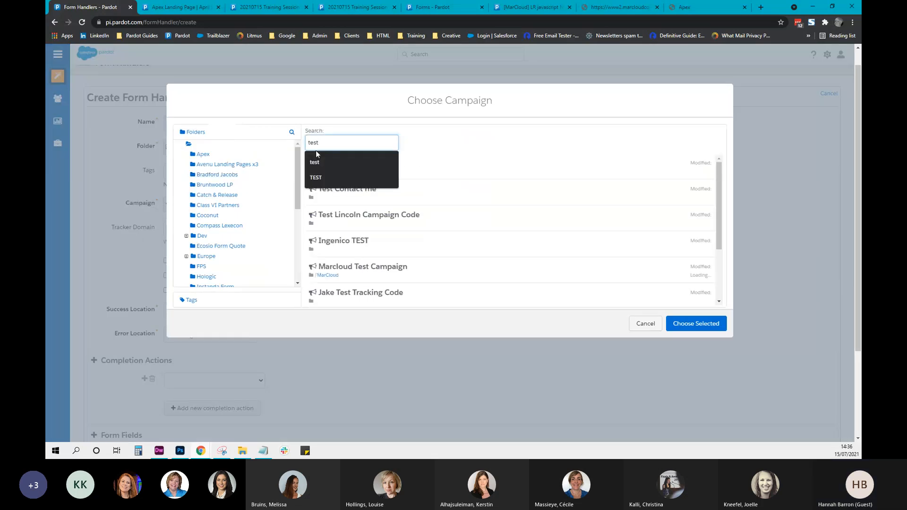
pyautogui.click(348, 163)
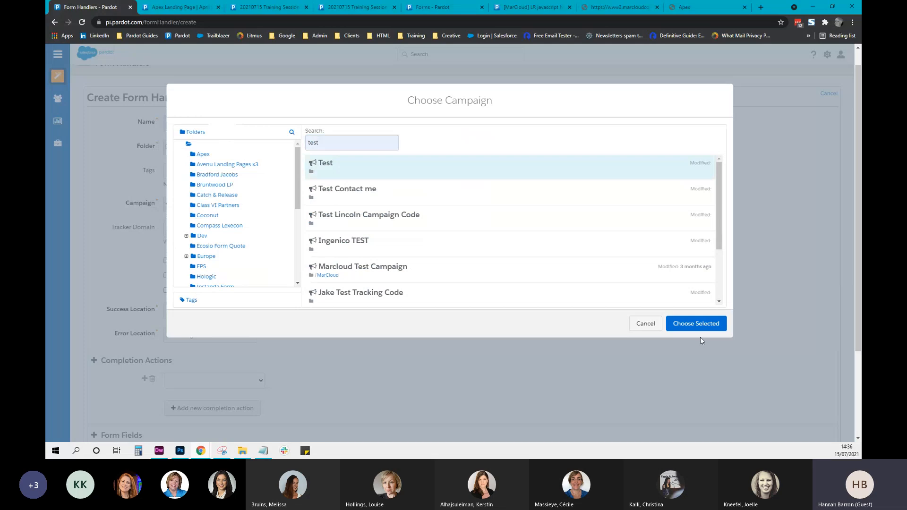
pyautogui.click(699, 326)
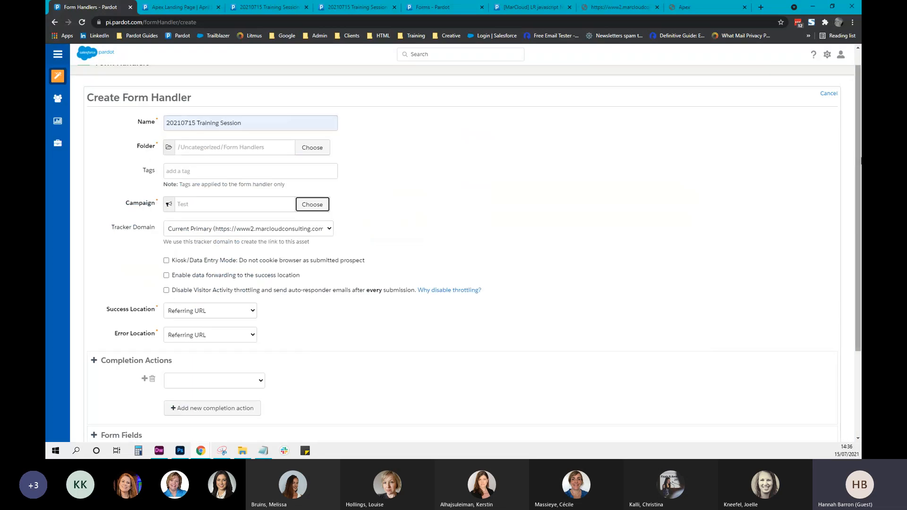
# Try enabling data forwarding to the success location, and disable it again
pyautogui.moveTo(861, 158); pyautogui.dragTo(861, 201)
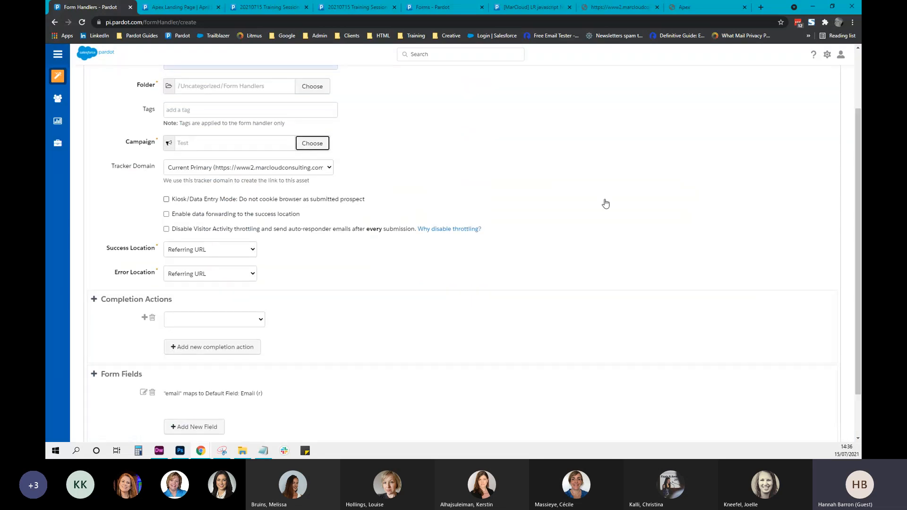
pyautogui.click(192, 218)
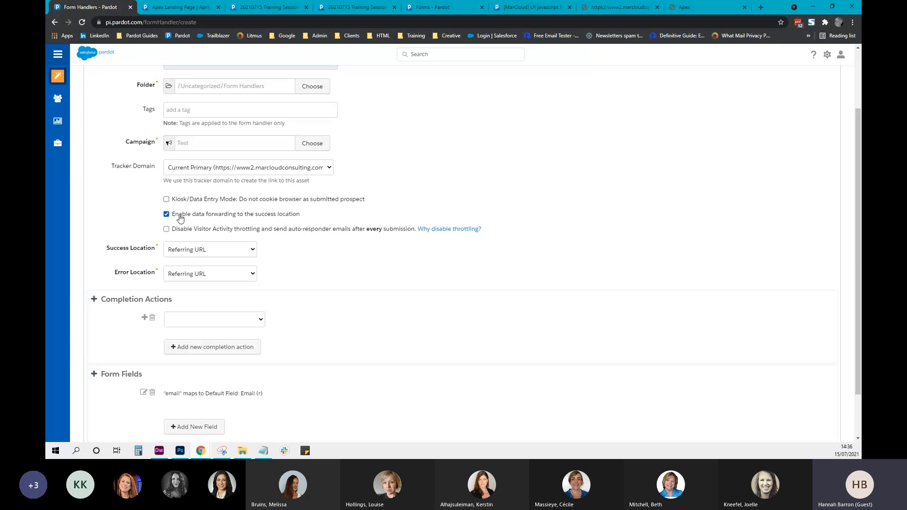
pyautogui.click(180, 218)
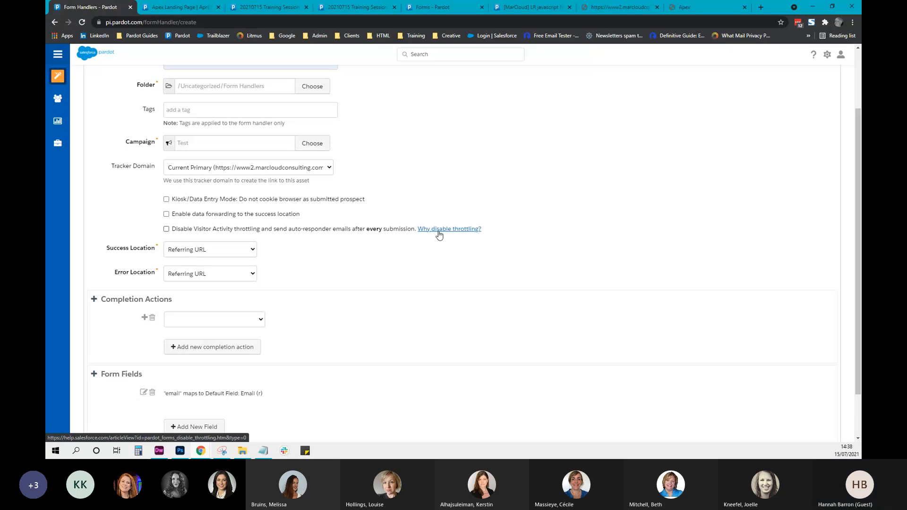
# Try Specific URL as the Success Location, and return the setting to Referring URL
pyautogui.click(198, 250)
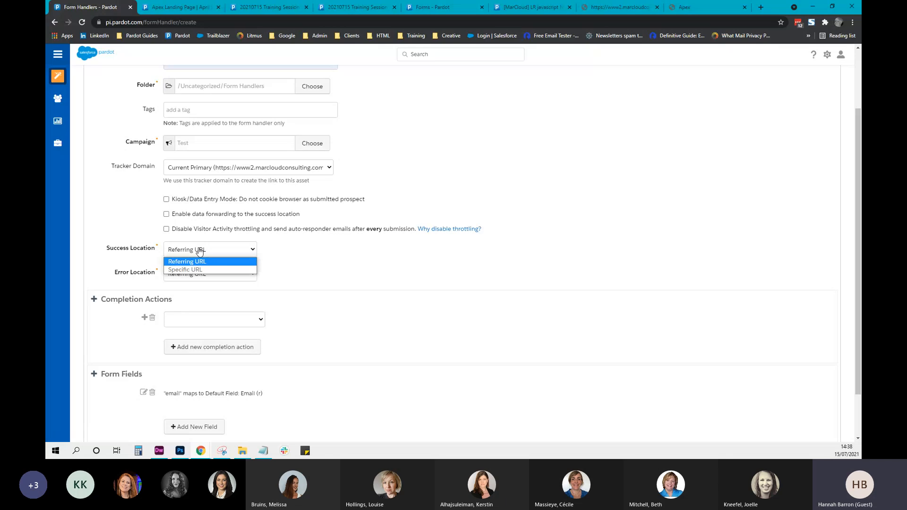
pyautogui.click(196, 270)
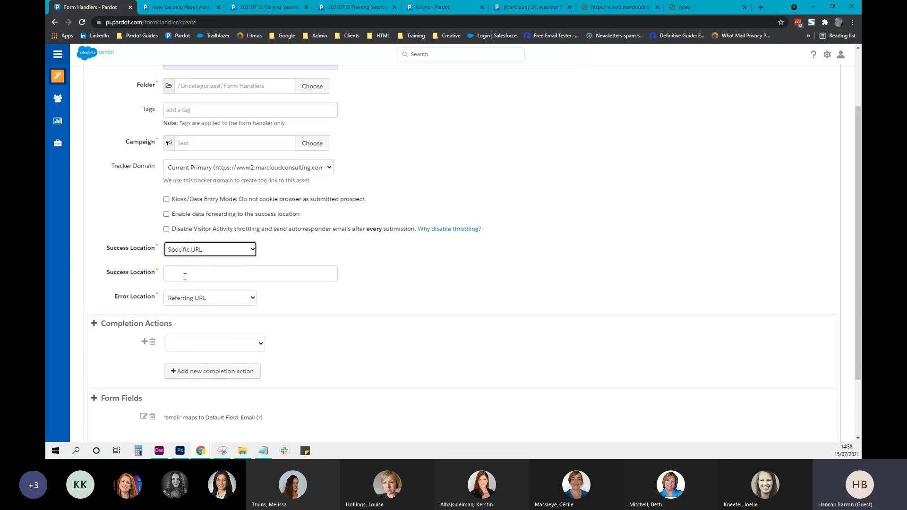
pyautogui.click(179, 252)
pyautogui.click(182, 254)
pyautogui.click(180, 272)
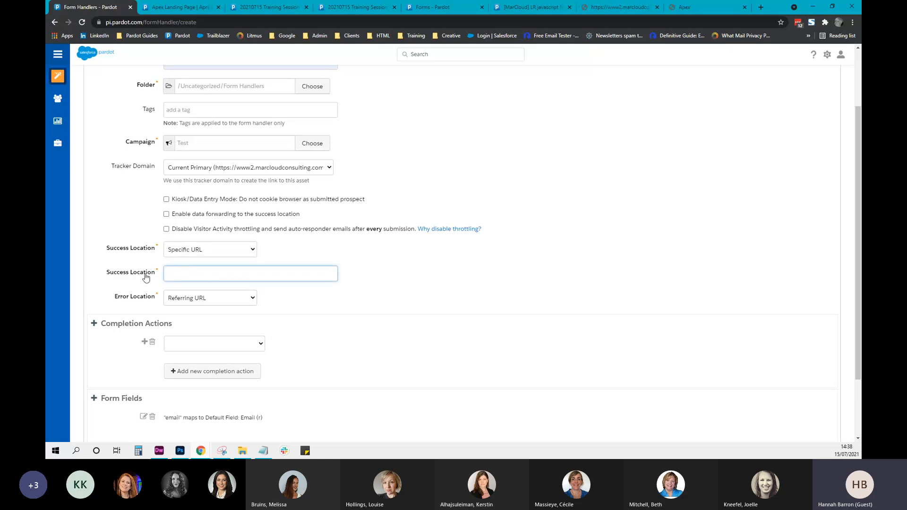
pyautogui.click(468, 279)
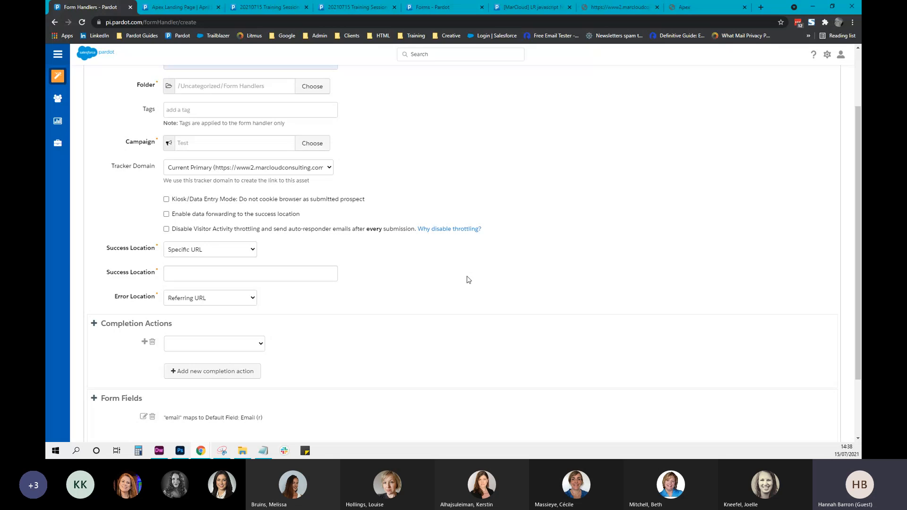
pyautogui.click(210, 256)
pyautogui.click(204, 261)
# Try Specific URL as the Error Location, and return the setting to Referring URL
pyautogui.click(200, 274)
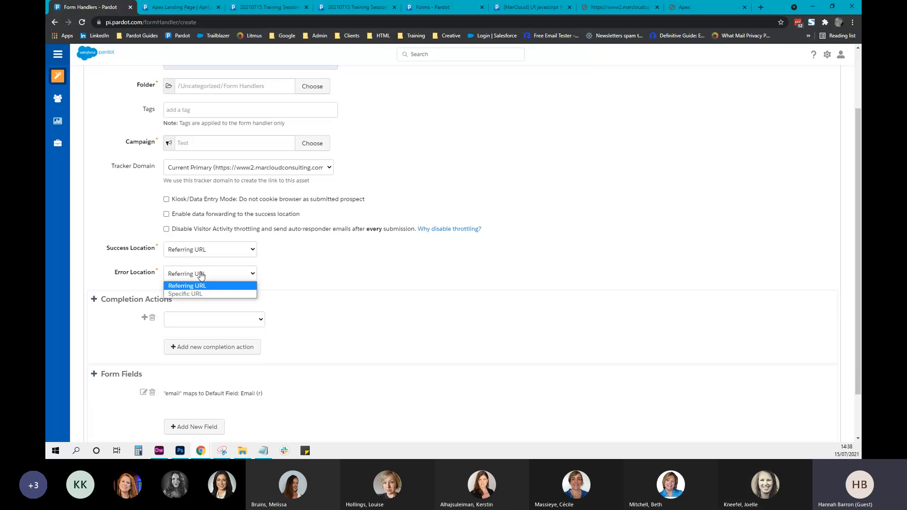
pyautogui.click(202, 293)
pyautogui.click(202, 276)
pyautogui.click(201, 285)
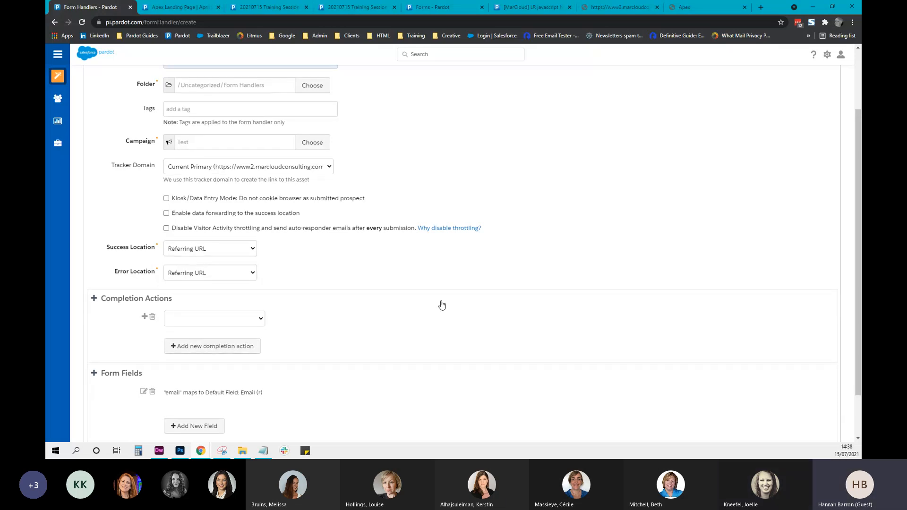
# Examine the completion action types available for the form handler without choosing one
pyautogui.scroll(-2, 442, 305)
pyautogui.click(214, 264)
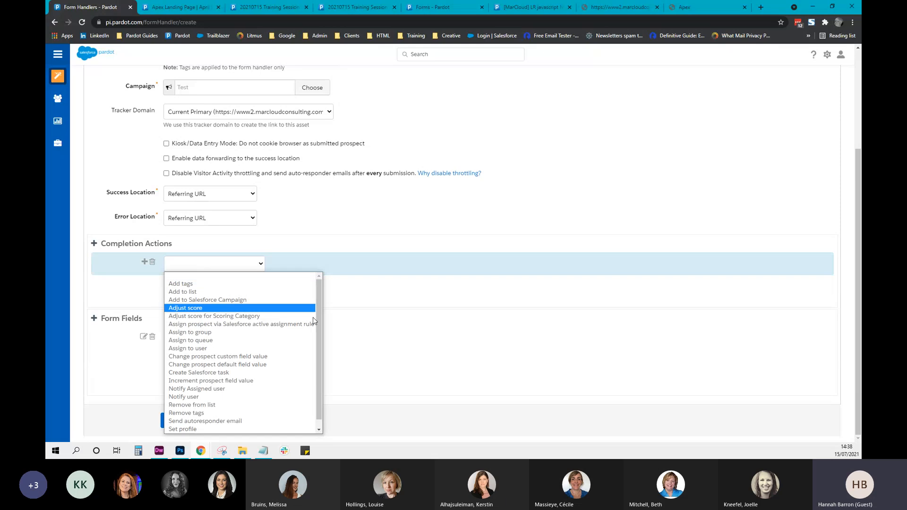
pyautogui.click(384, 250)
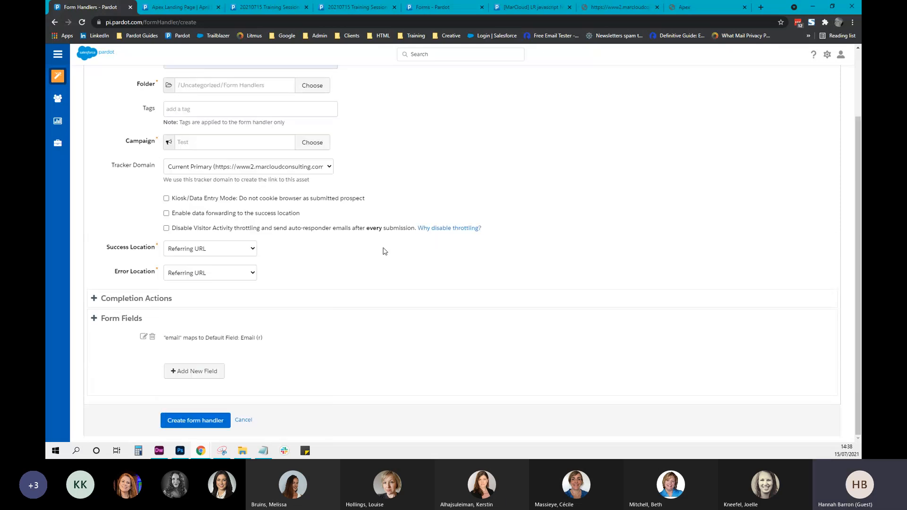
# Try adding a form field with the external name First name, mapped to the First Name prospect field
pyautogui.click(185, 379)
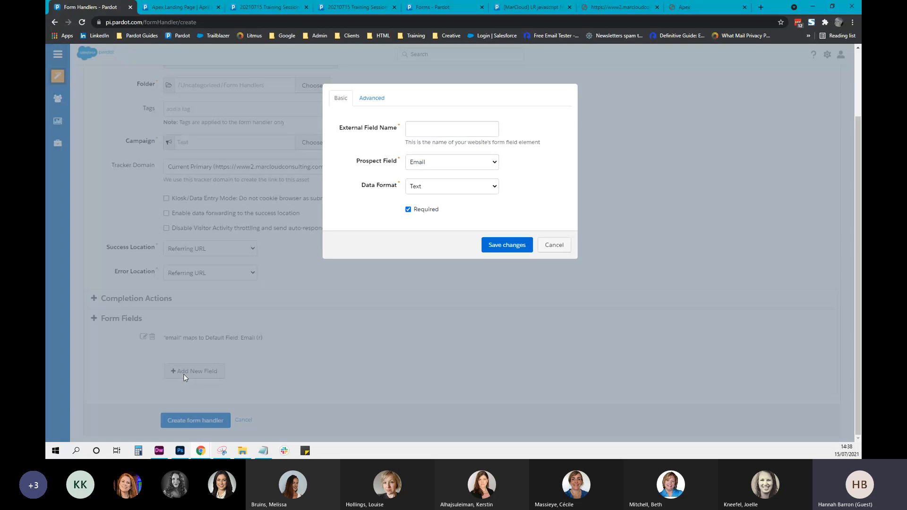
pyautogui.click(440, 130)
pyautogui.write('Fi')
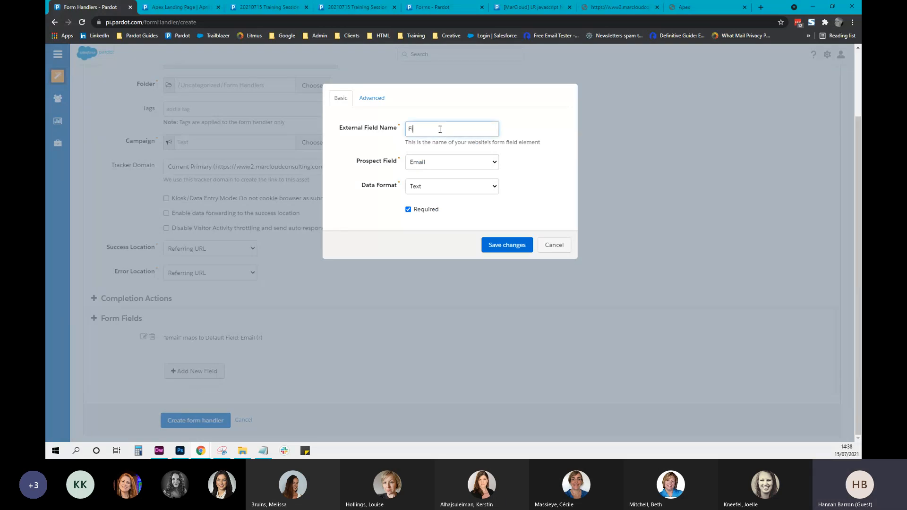
pyautogui.write('rst name')
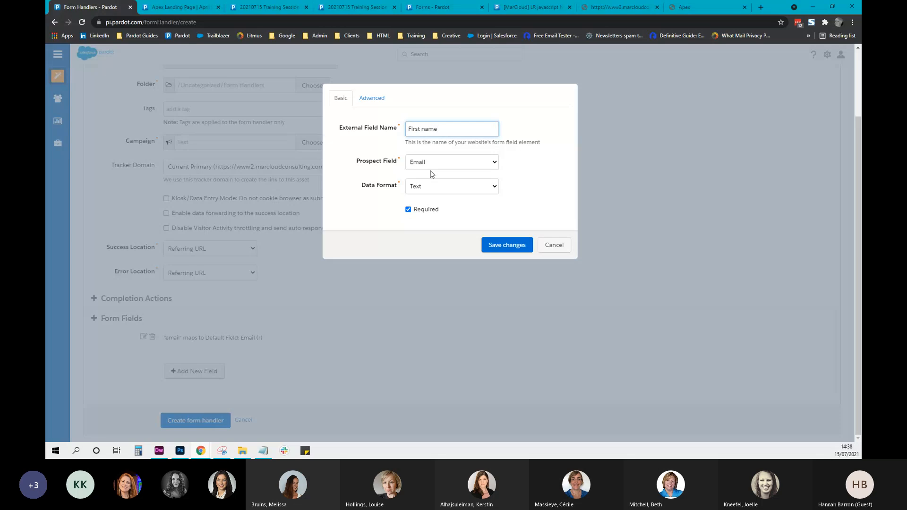
pyautogui.click(431, 166)
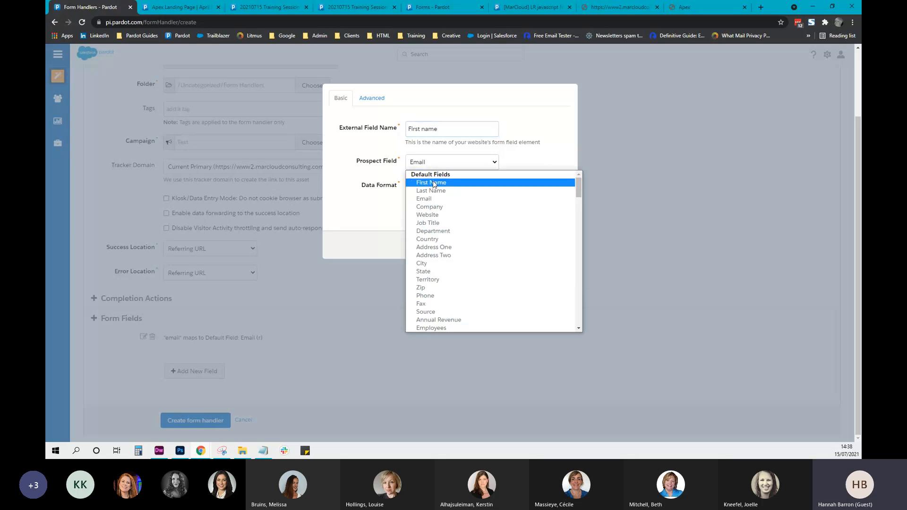
pyautogui.click(431, 183)
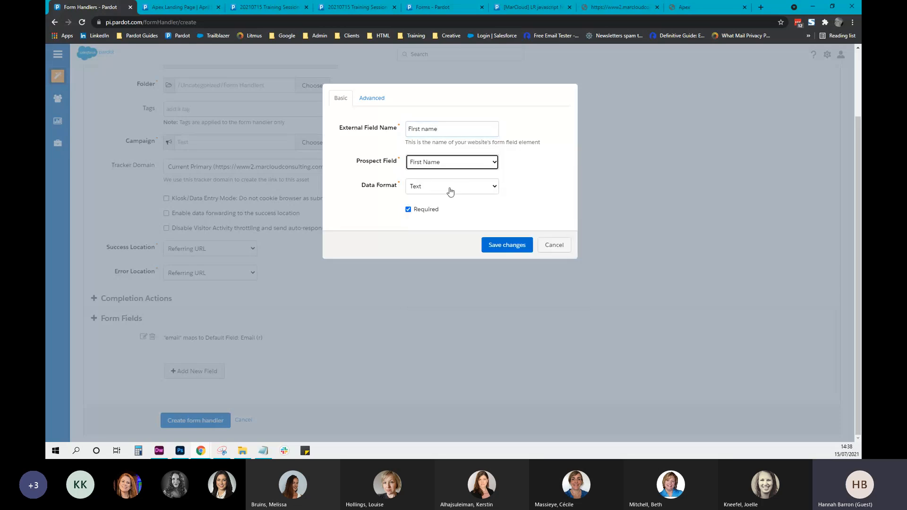
# Review the new field's error message and initial-value options, and discard the unsaved field
pyautogui.click(377, 101)
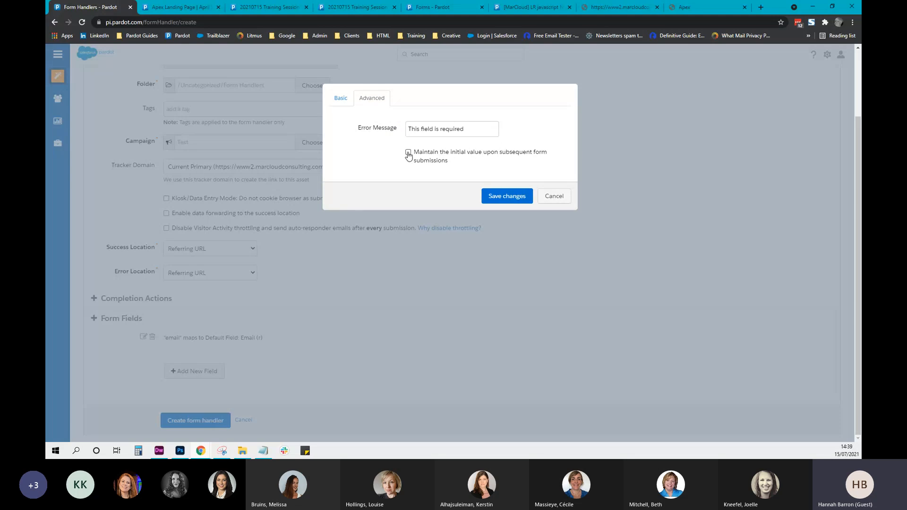
pyautogui.click(339, 97)
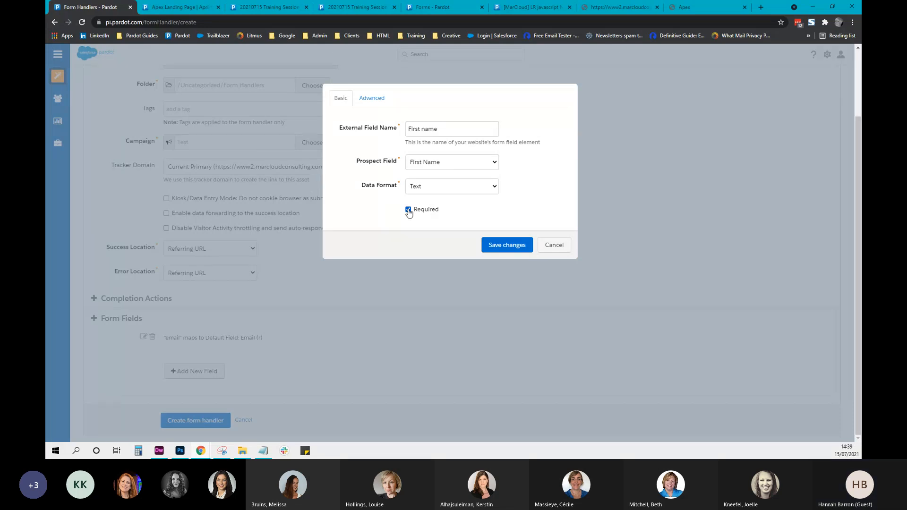
pyautogui.click(555, 249)
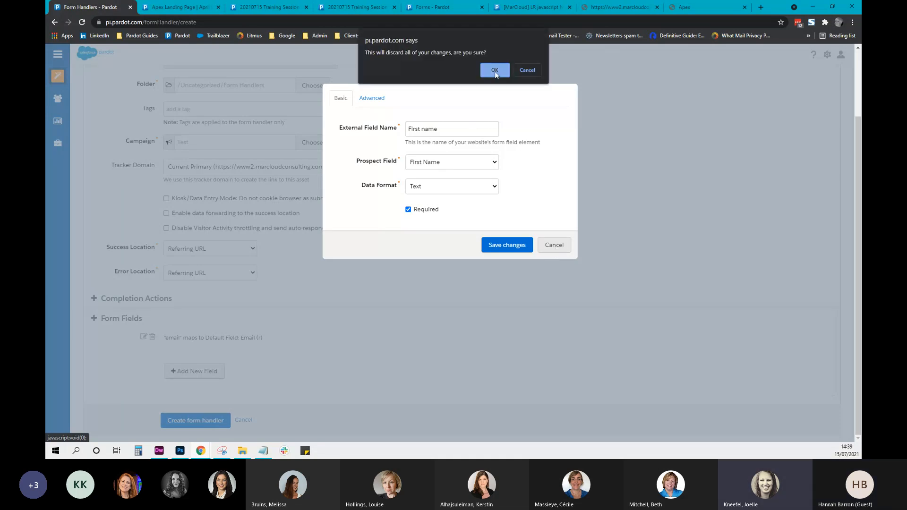
pyautogui.click(495, 71)
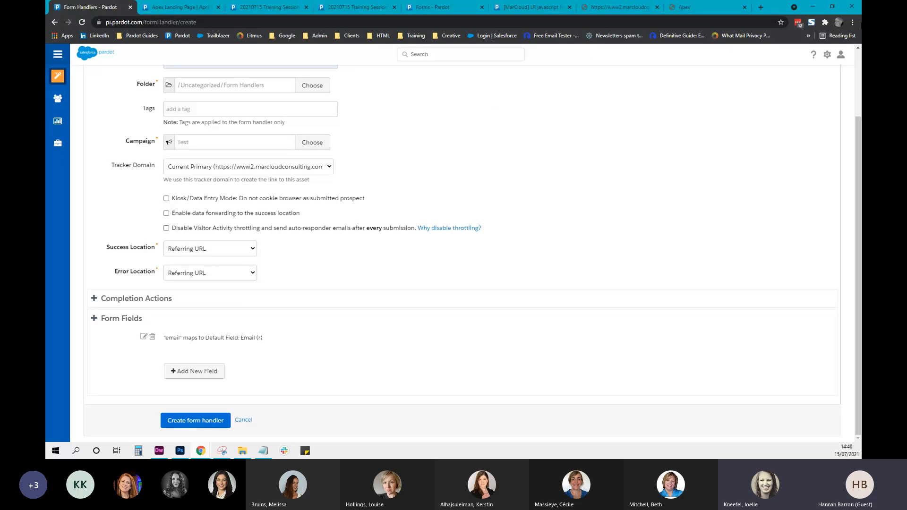
pyautogui.moveTo(861, 266); pyautogui.dragTo(860, 198)
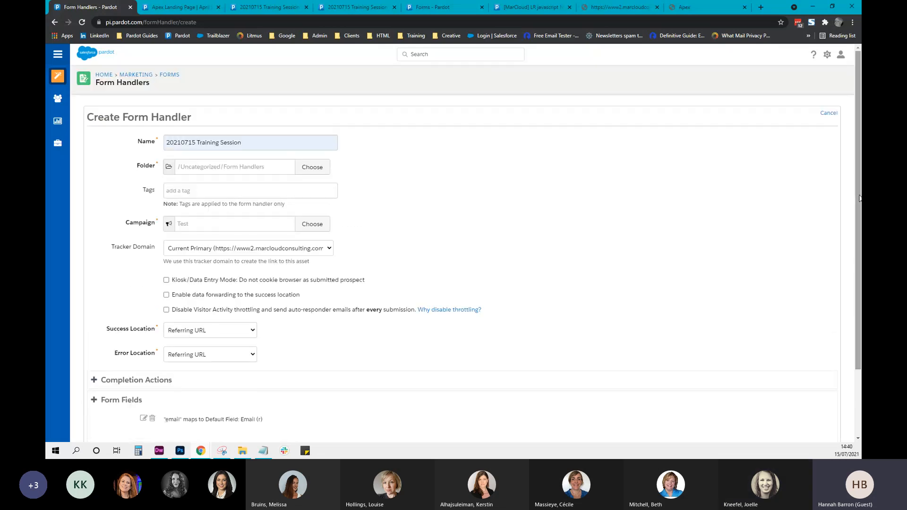
# Cancel creating the form handler and discard its unsaved settings
pyautogui.click(827, 115)
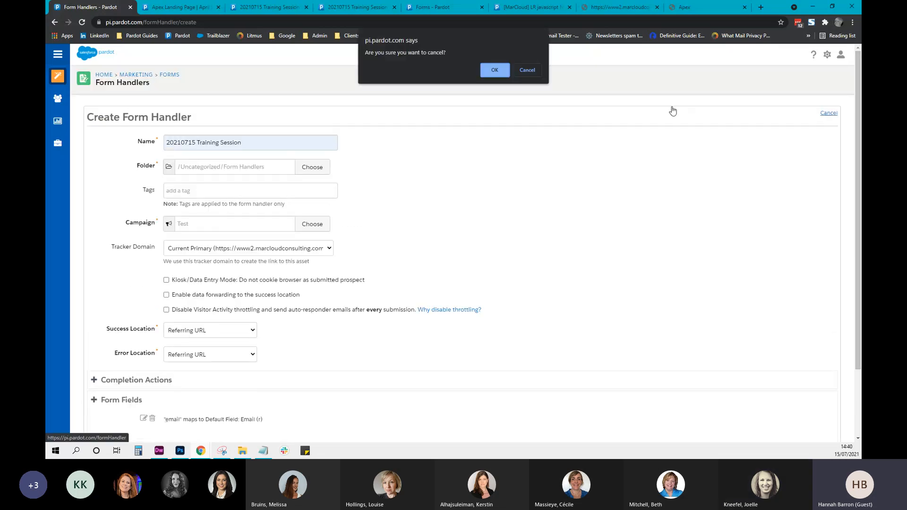
pyautogui.click(500, 70)
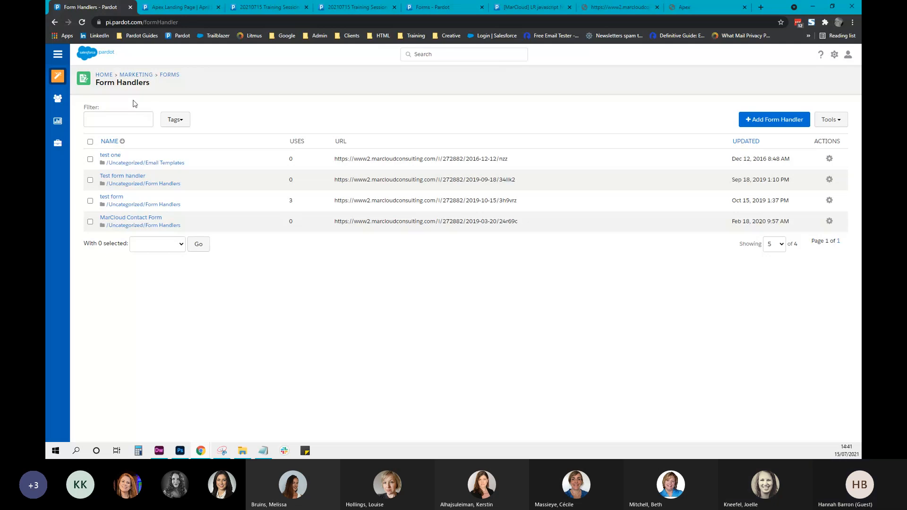
# Open the 20210715 Training Session layout template for editing
pyautogui.moveTo(59, 98)
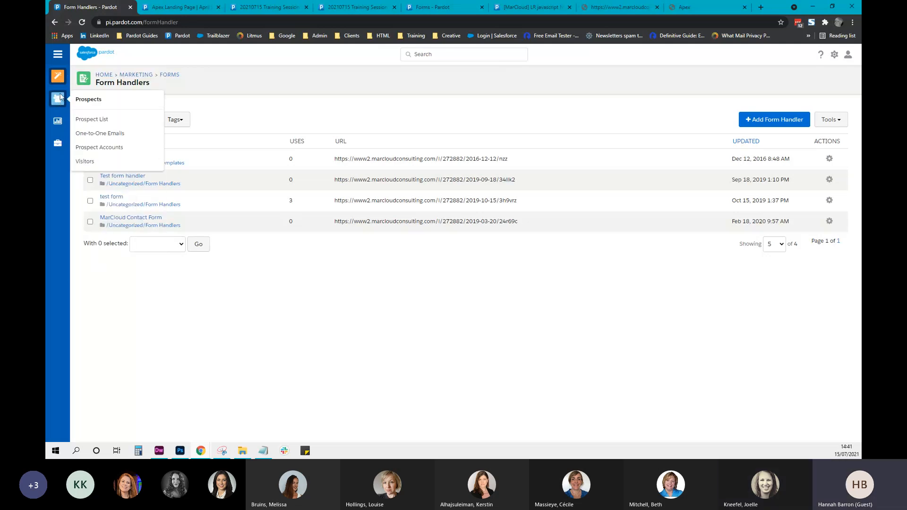
pyautogui.moveTo(58, 76)
pyautogui.moveTo(126, 218)
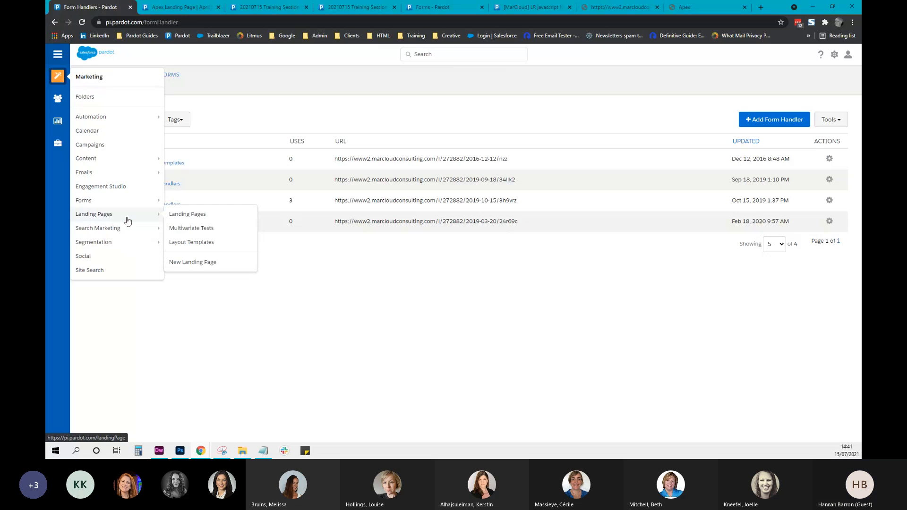
pyautogui.click(210, 248)
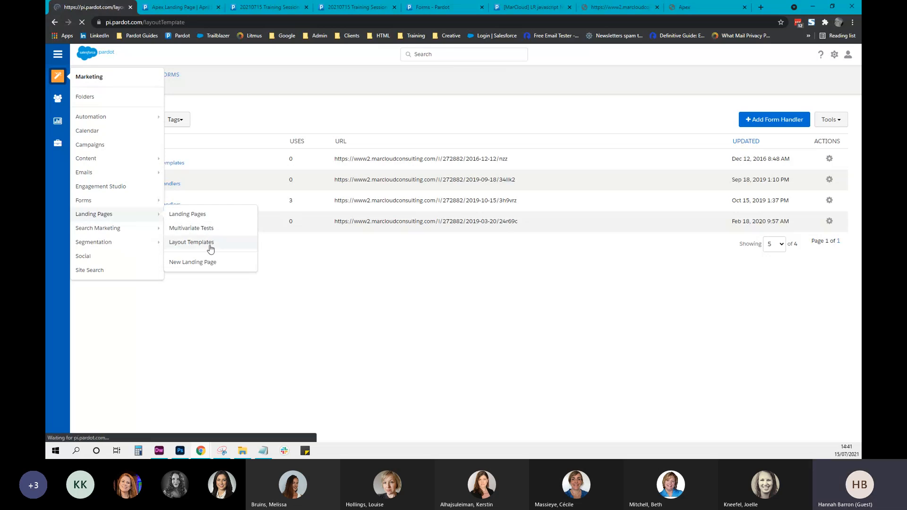
pyautogui.click(135, 155)
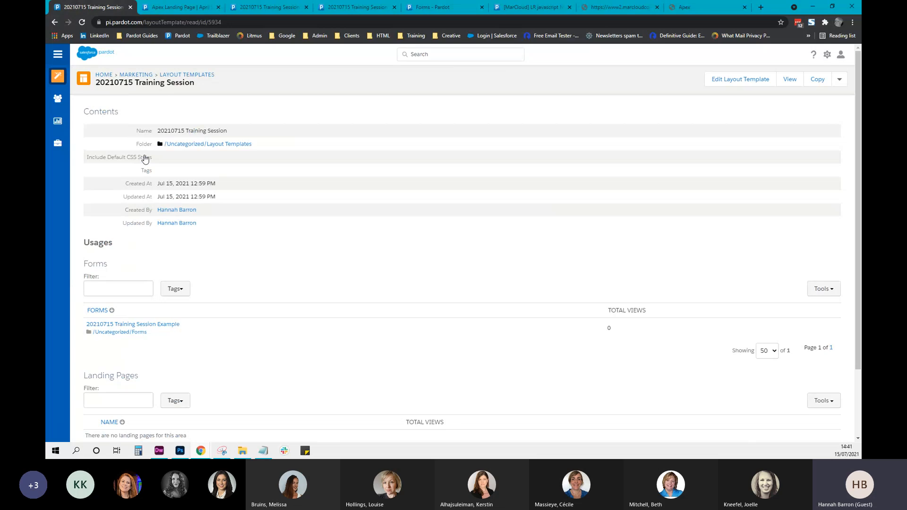
pyautogui.click(741, 83)
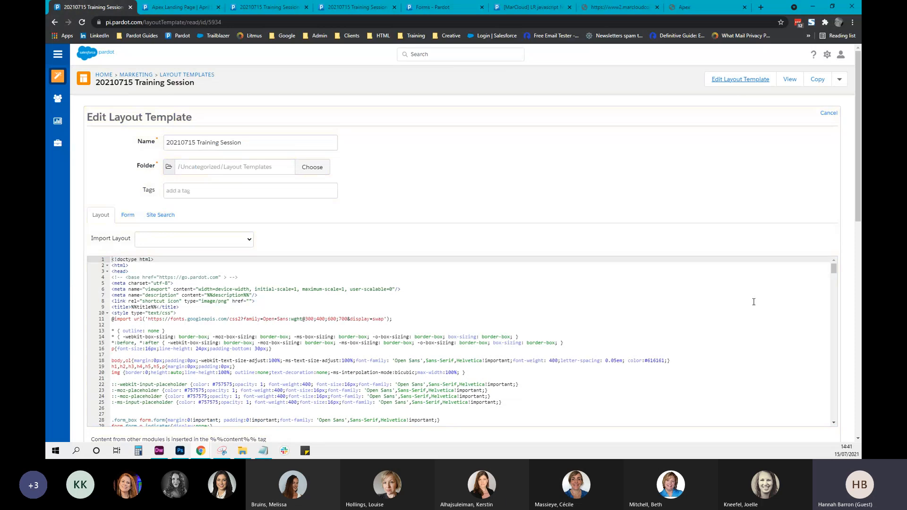
# Search the layout template code for width-50, and leave the template editor without saving
pyautogui.moveTo(834, 268); pyautogui.dragTo(834, 304)
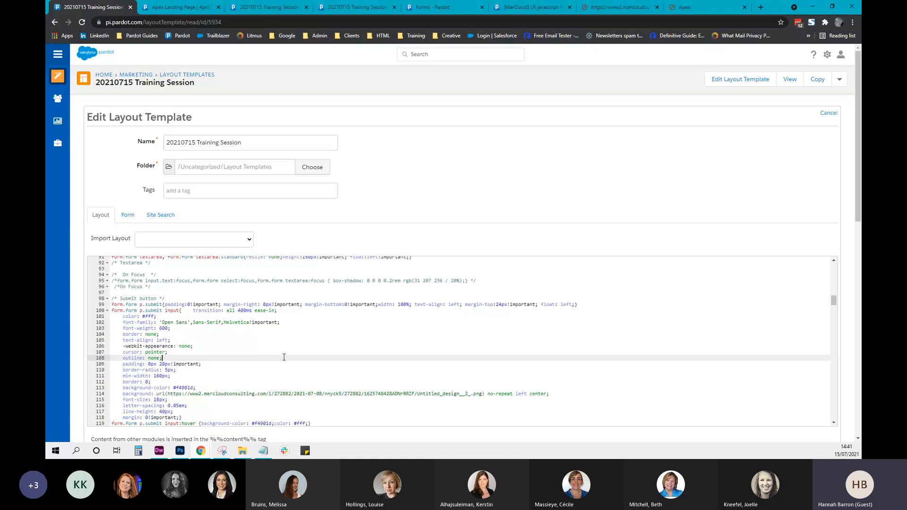
pyautogui.hotkey('ctrl', 'f')
pyautogui.write('width')
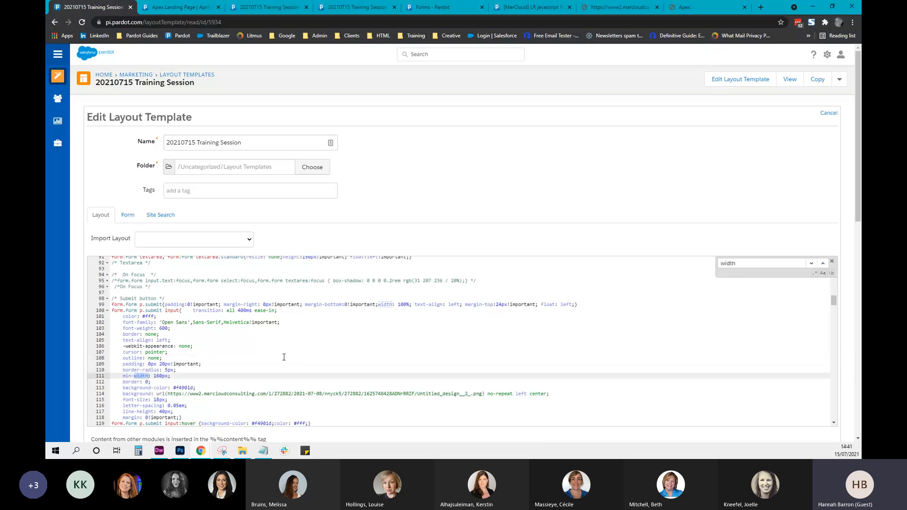
pyautogui.write('-50')
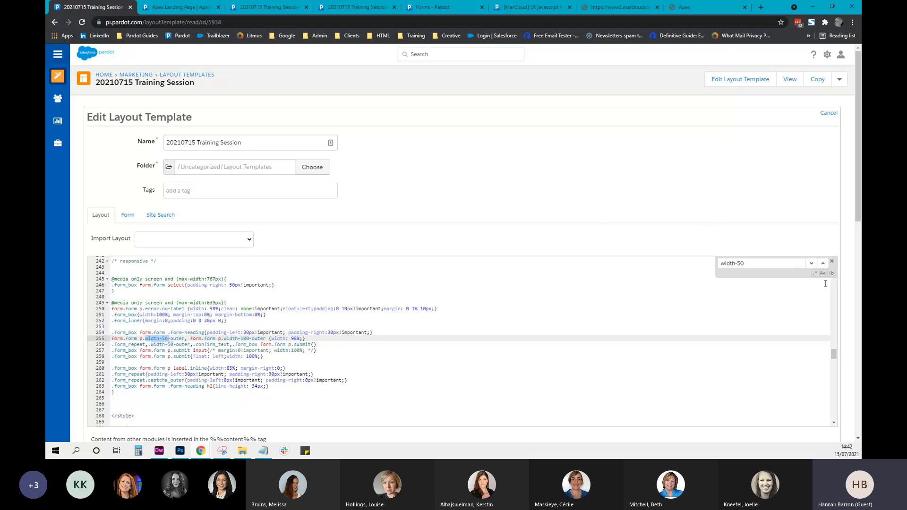
pyautogui.moveTo(859, 212); pyautogui.dragTo(860, 259)
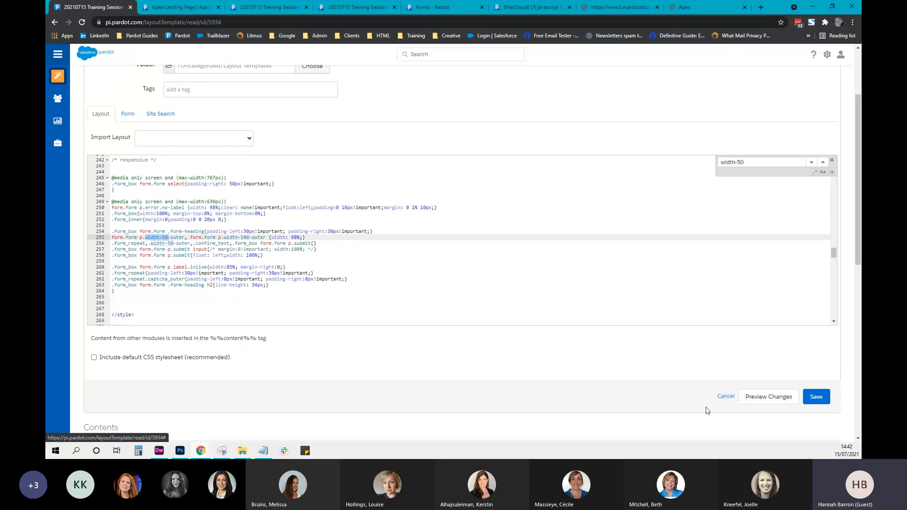
pyautogui.click(725, 397)
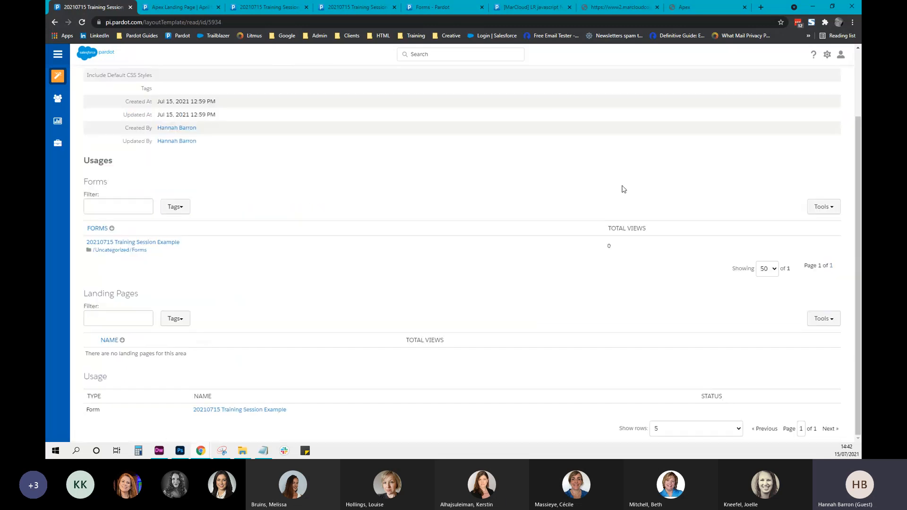
# Start a new landing page and name it 20210715 Training Session
pyautogui.scroll(2, 804, 283)
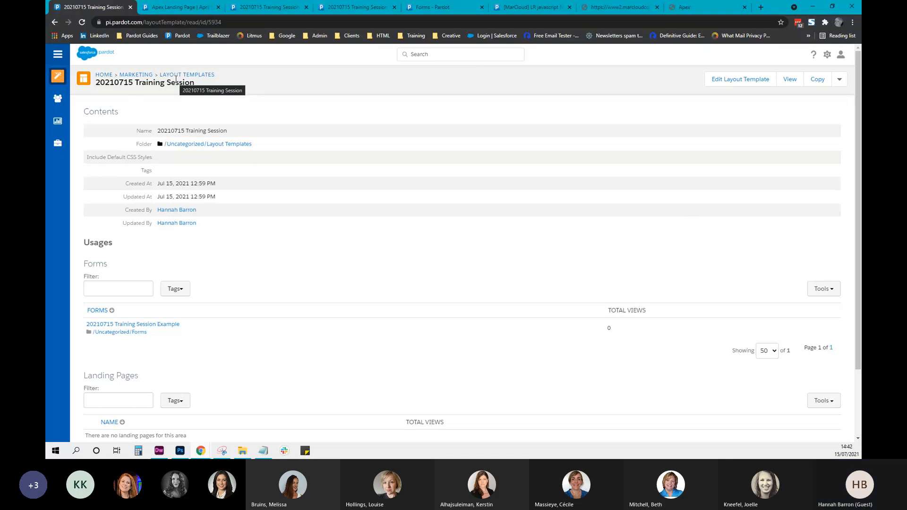
pyautogui.moveTo(58, 75)
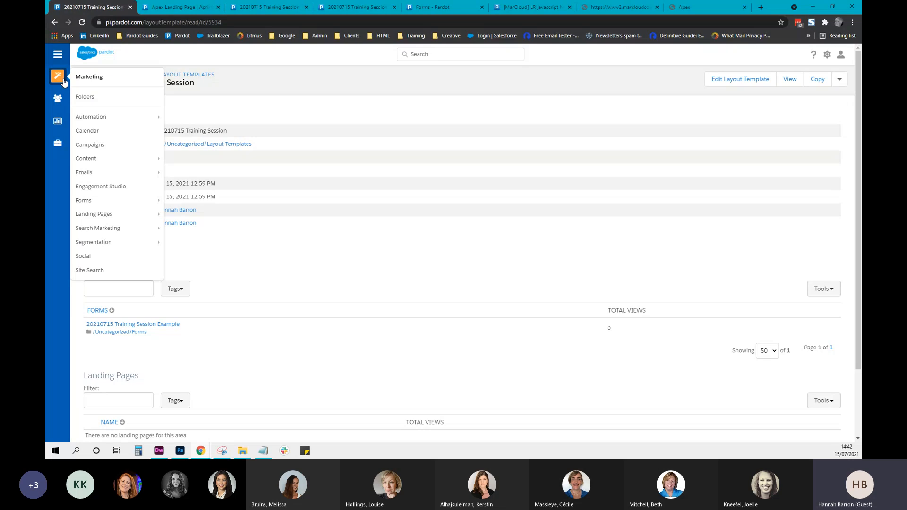
pyautogui.moveTo(101, 214)
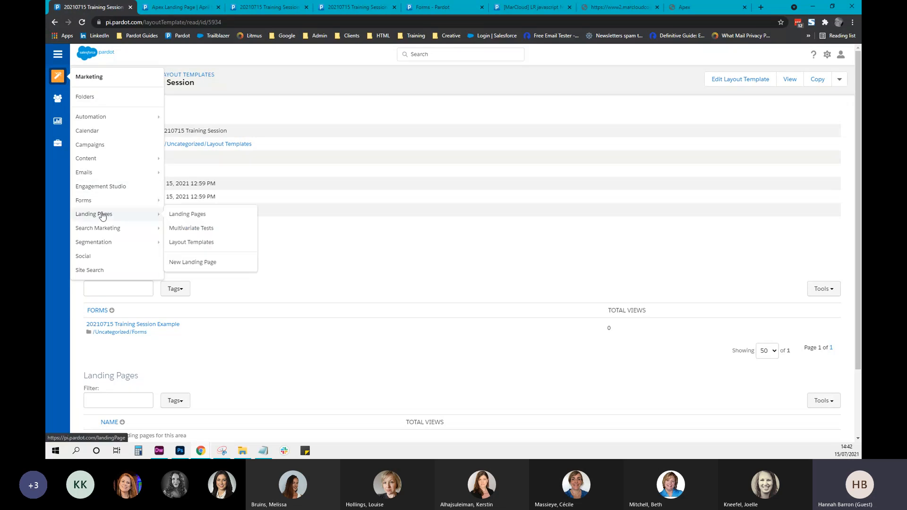
pyautogui.click(206, 215)
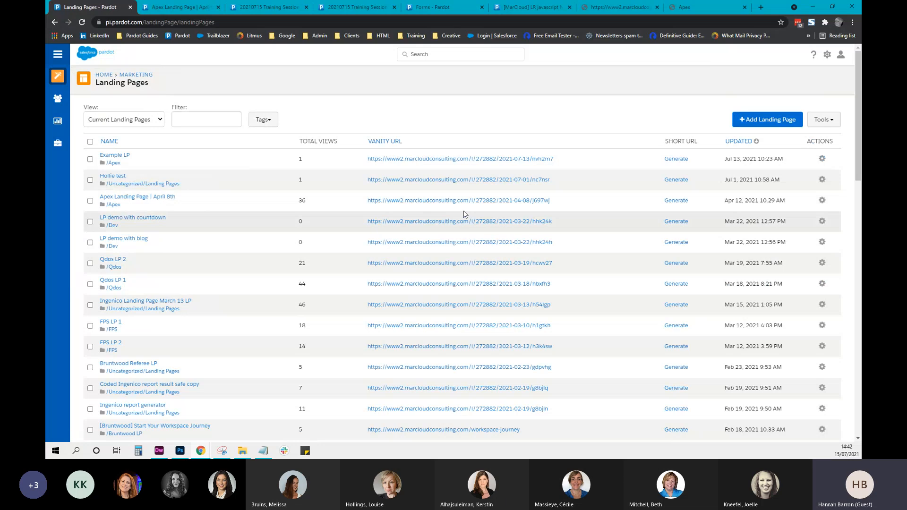
pyautogui.click(758, 124)
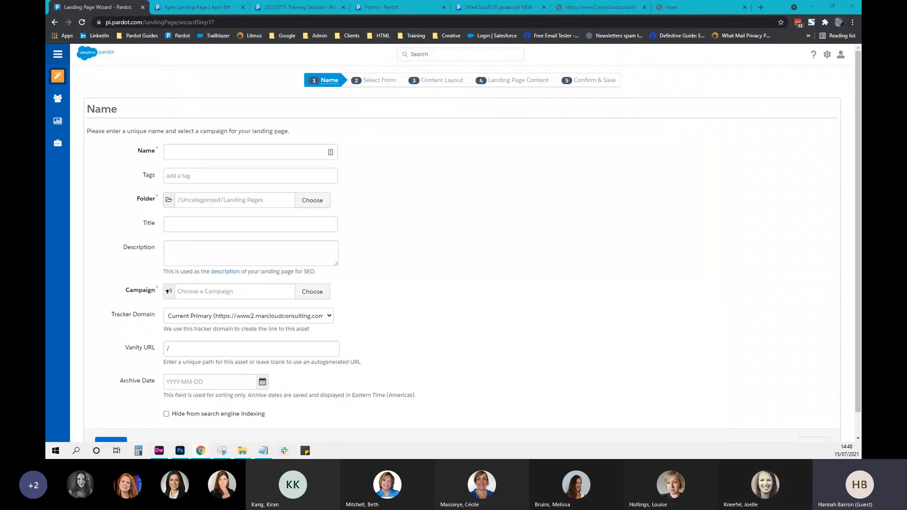
pyautogui.click(251, 152)
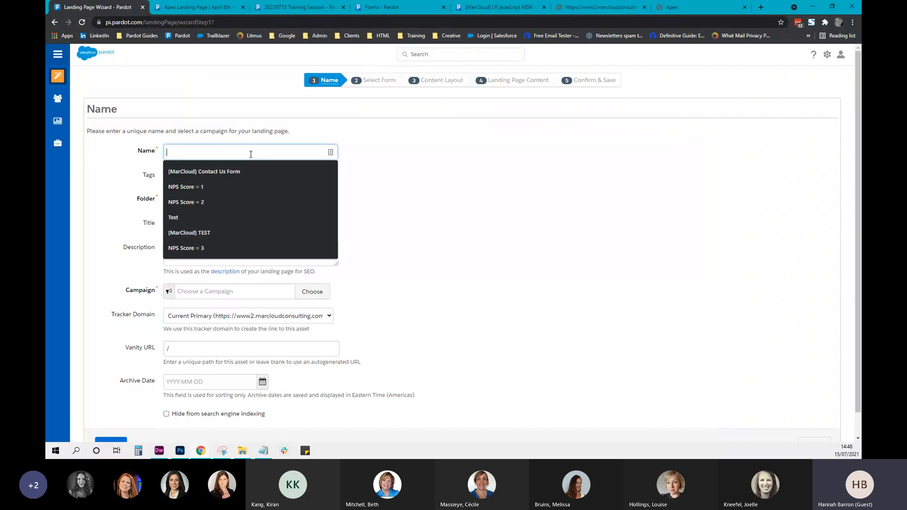
pyautogui.write('20210715 Training Session')
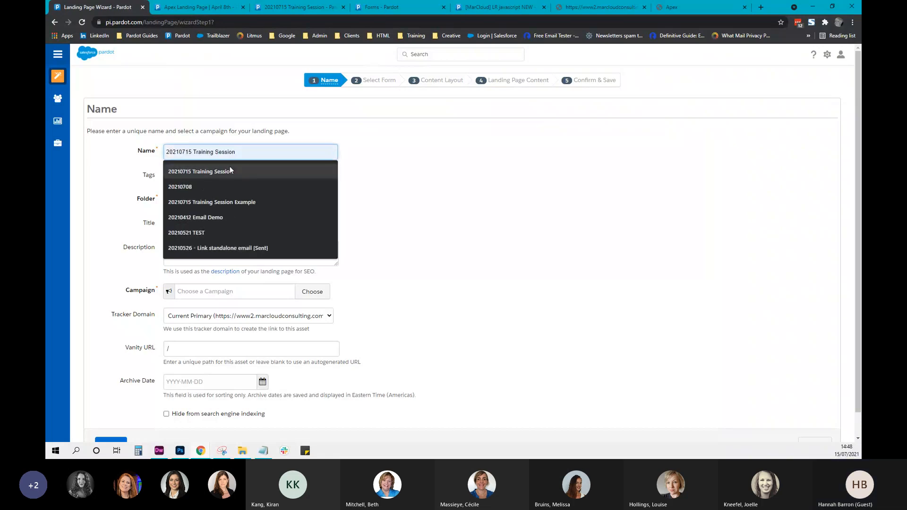
pyautogui.click(249, 171)
pyautogui.click(206, 181)
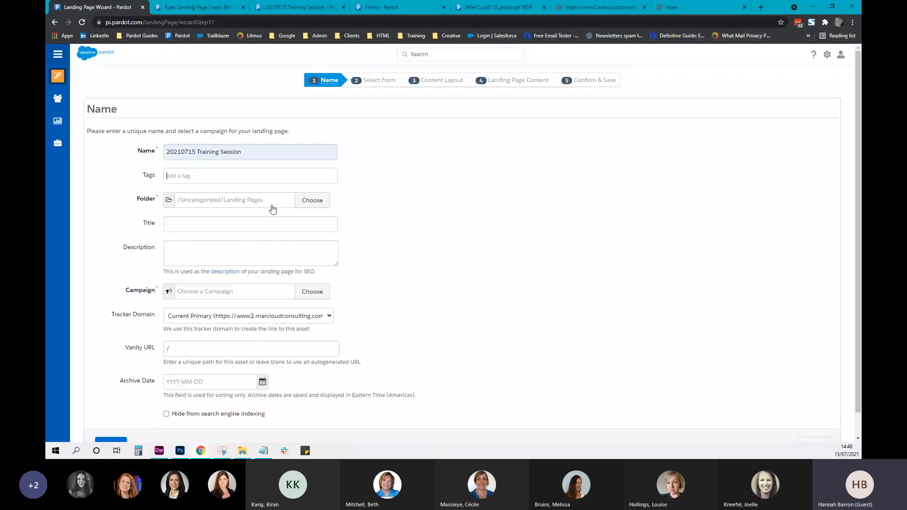
# Set the landing page title to Training Session
pyautogui.click(181, 222)
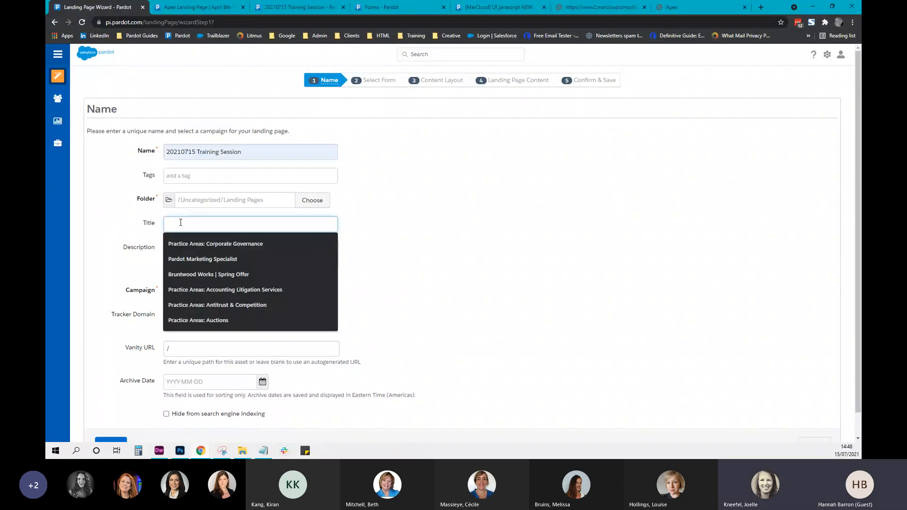
pyautogui.click(412, 224)
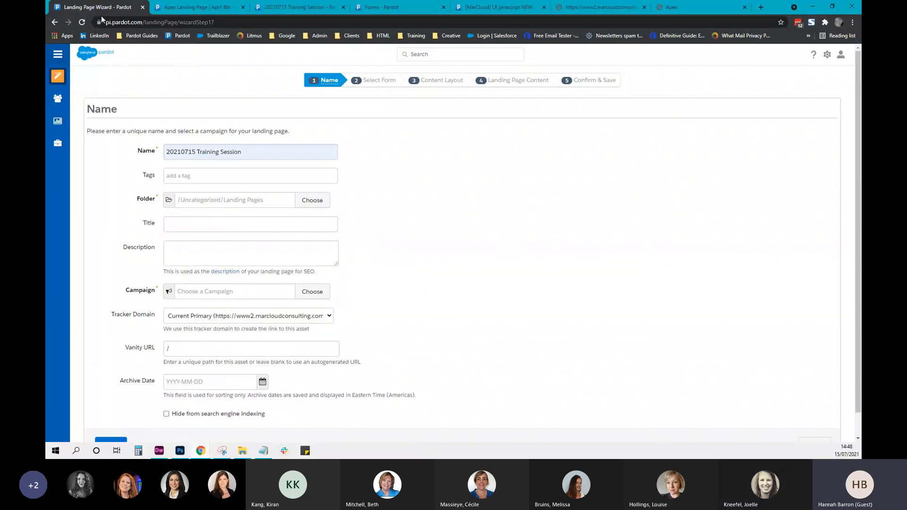
pyautogui.click(185, 223)
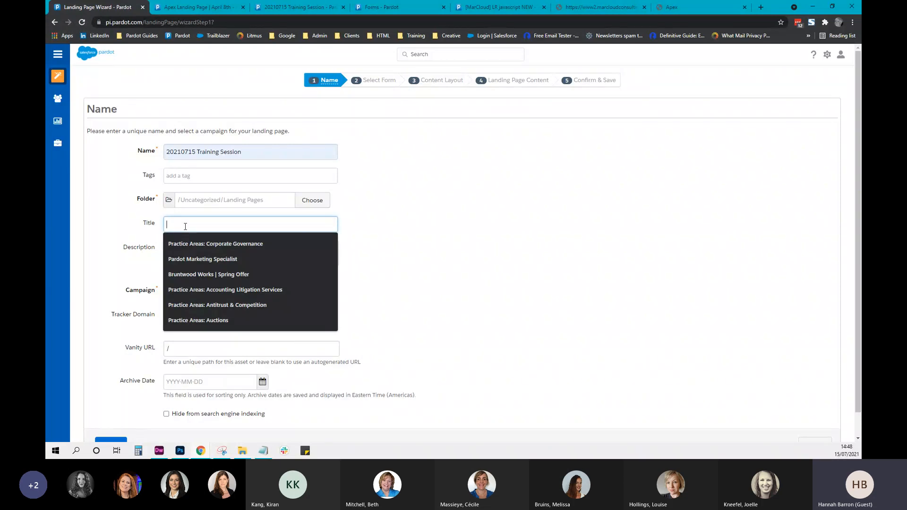
pyautogui.write('Trai')
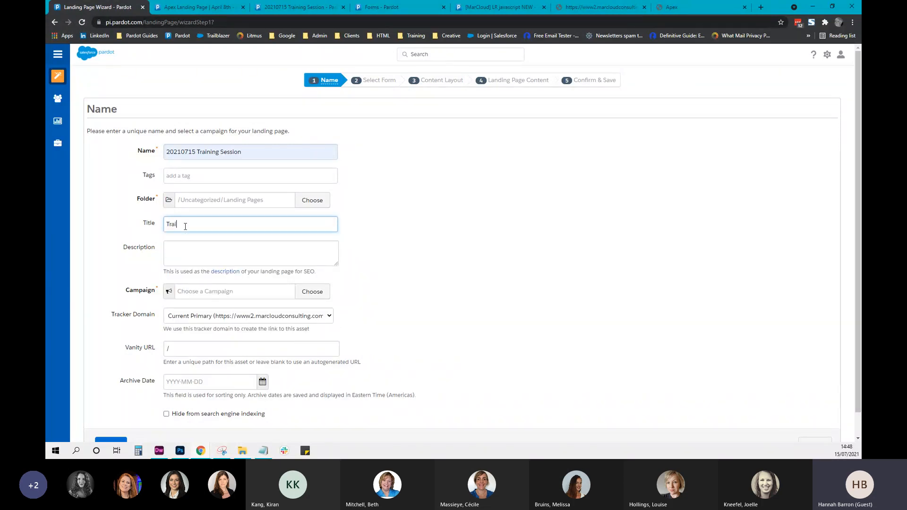
pyautogui.write('ning Session')
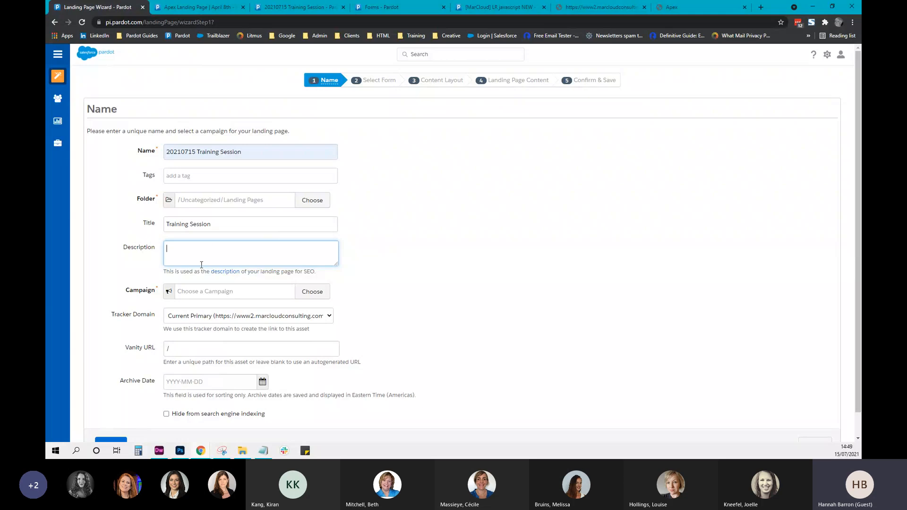
# Find the Test campaign with the search term test and assign it to the landing page
pyautogui.click(198, 292)
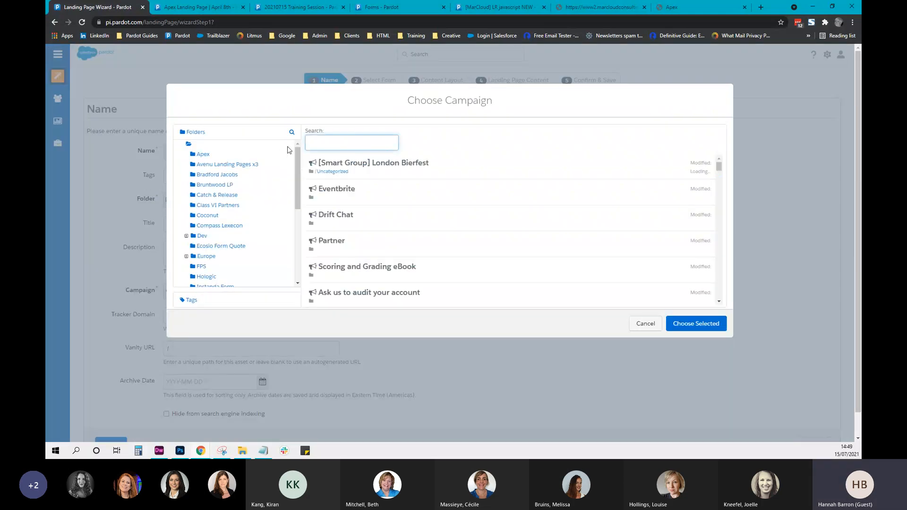
pyautogui.write('test')
pyautogui.click(487, 168)
pyautogui.click(332, 166)
pyautogui.click(355, 170)
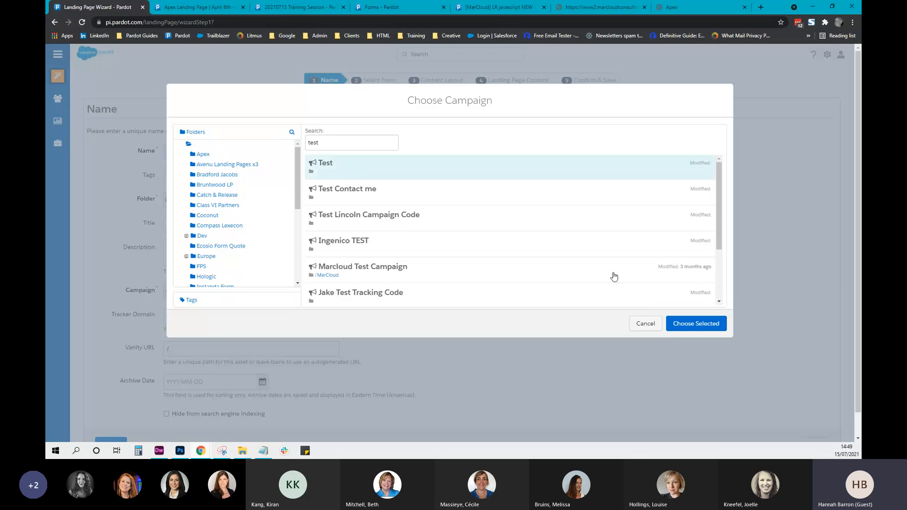
pyautogui.click(683, 318)
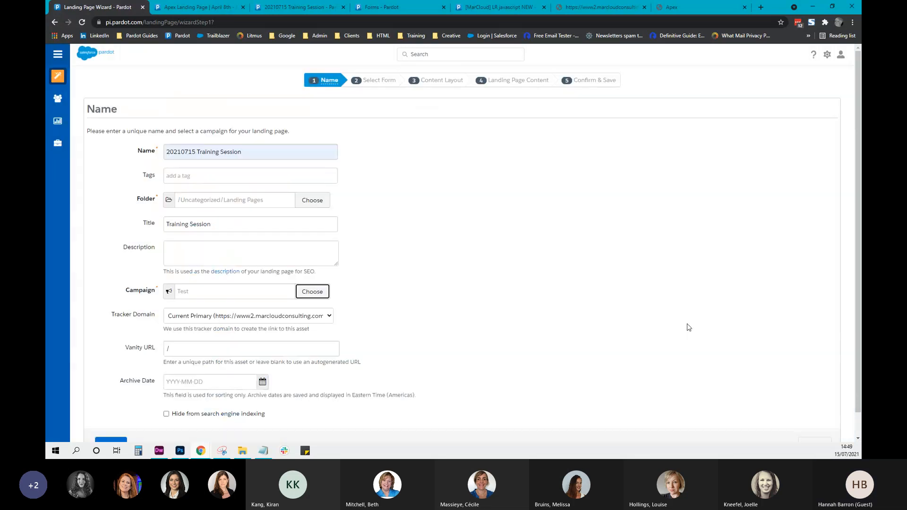
# Review the tracker domain options, keep the current primary domain, and set the vanity URL to /training-session
pyautogui.click(241, 318)
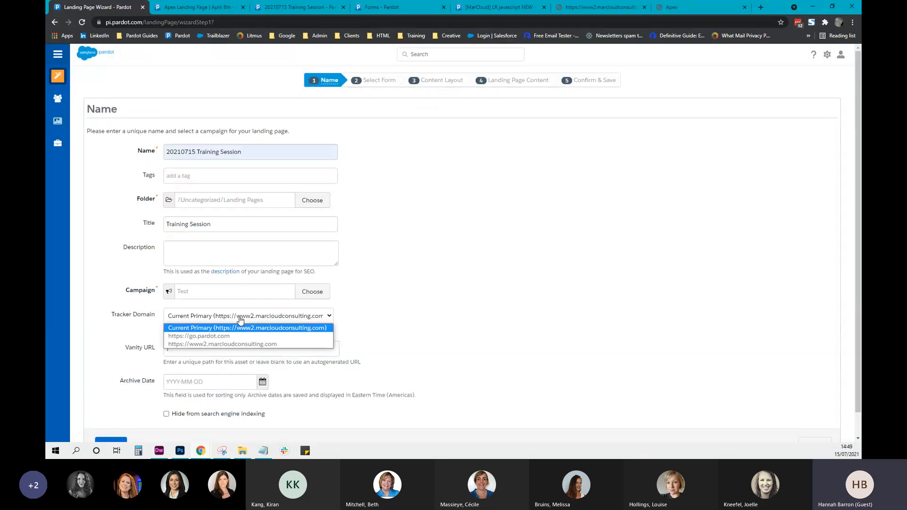
pyautogui.click(240, 320)
pyautogui.scroll(-1, 860, 220)
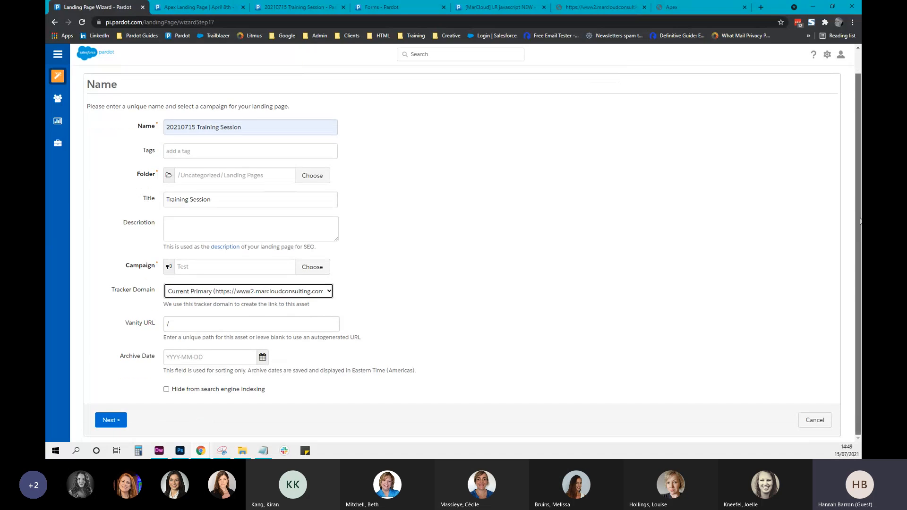
pyautogui.click(190, 327)
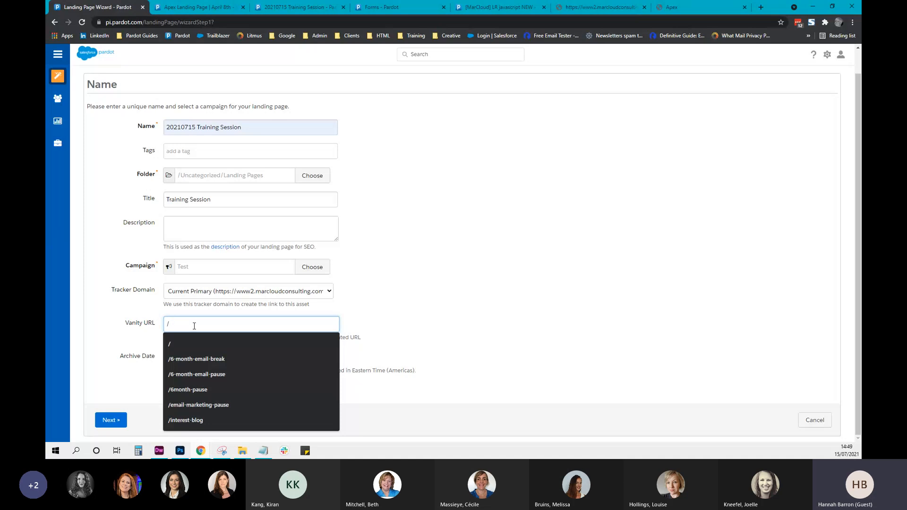
pyautogui.write('training-session')
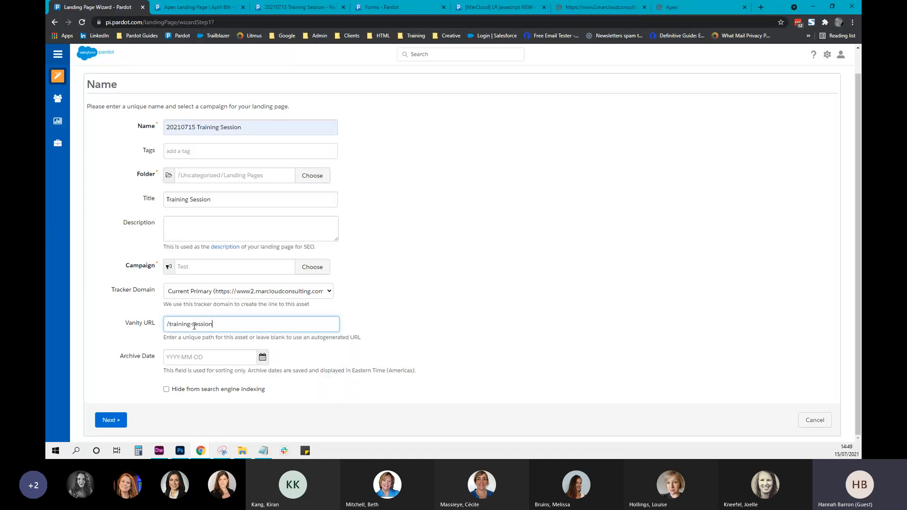
pyautogui.click(529, 304)
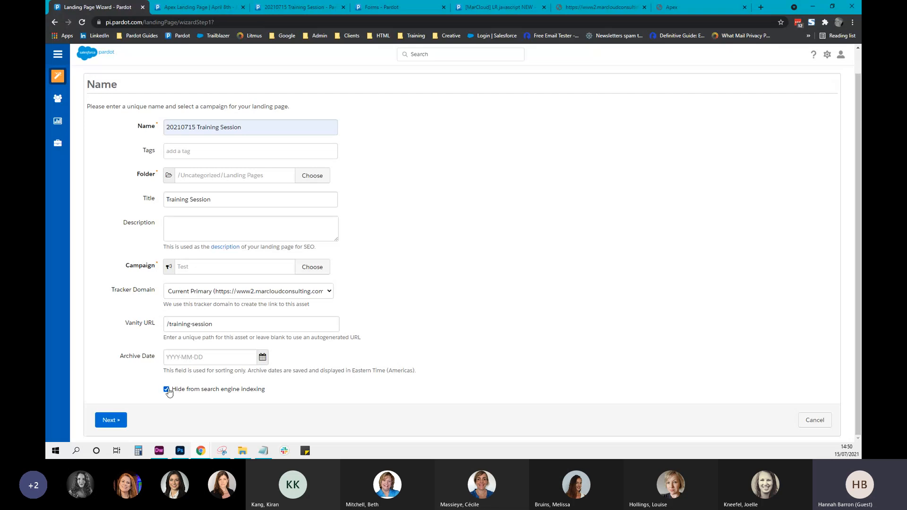
# Try the option to hide the landing page from search engine indexing, and clear it again
pyautogui.click(166, 392)
pyautogui.click(167, 393)
# Proceed to form selection, find forms with the search term 2021, and assign the existing form 20210715 Training Session to the landing page
pyautogui.click(112, 419)
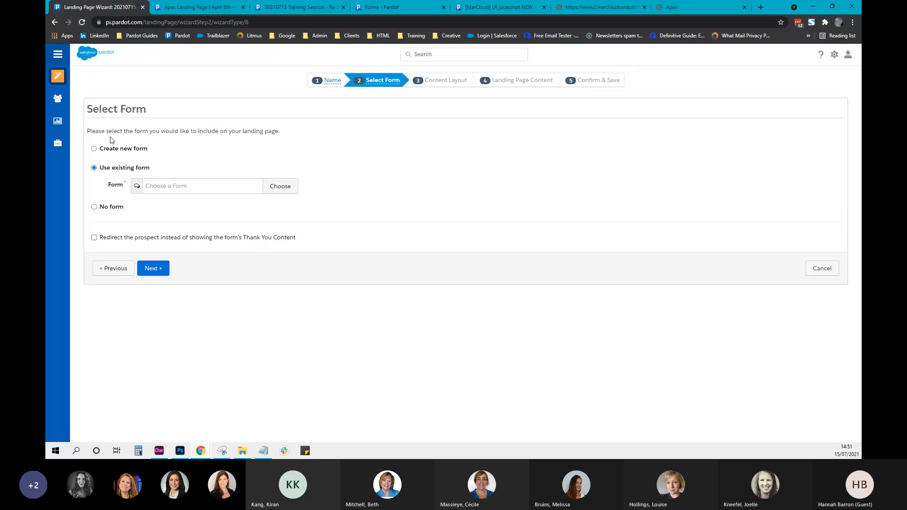
pyautogui.click(155, 185)
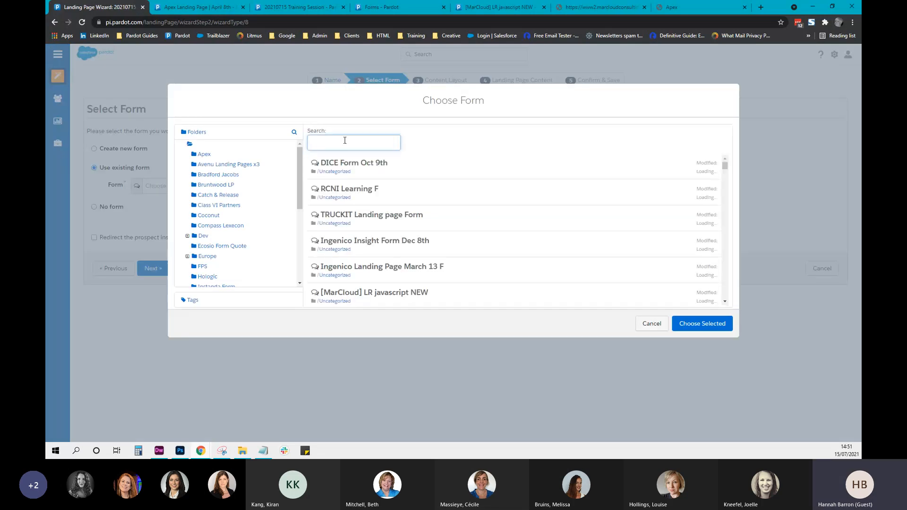
pyautogui.write('2021')
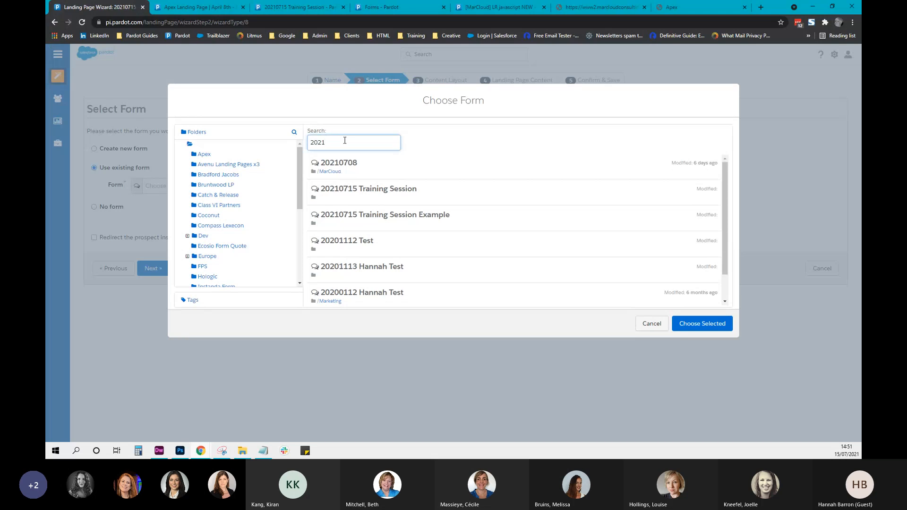
pyautogui.click(368, 218)
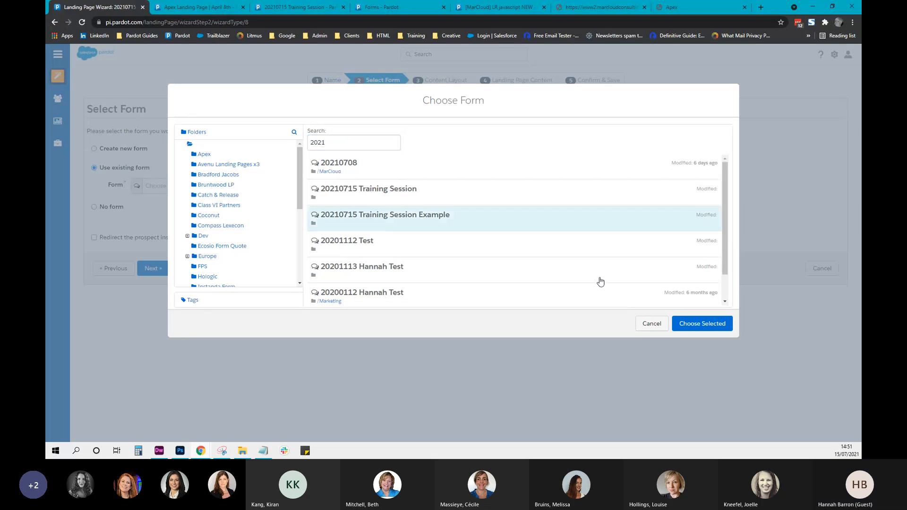
pyautogui.click(367, 191)
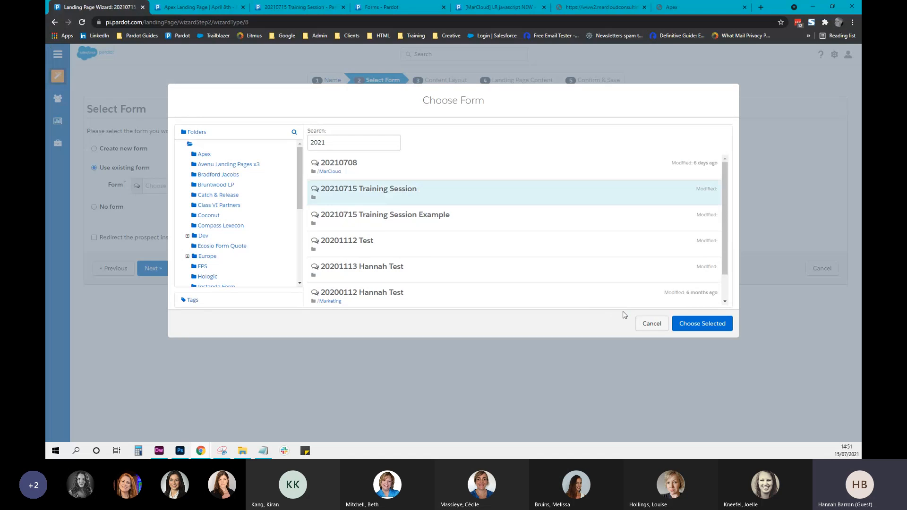
pyautogui.click(702, 324)
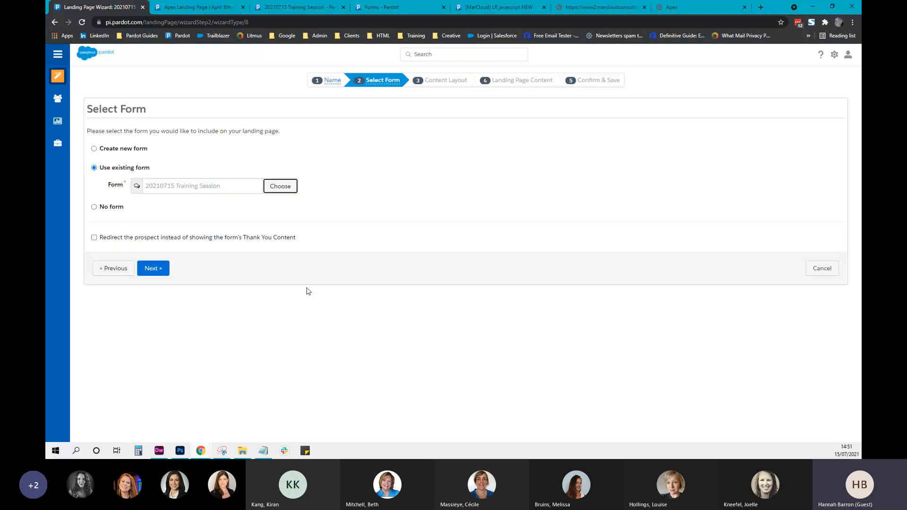
# Try the option to redirect the prospect instead of showing the form's Thank You Content, and clear it again
pyautogui.click(94, 241)
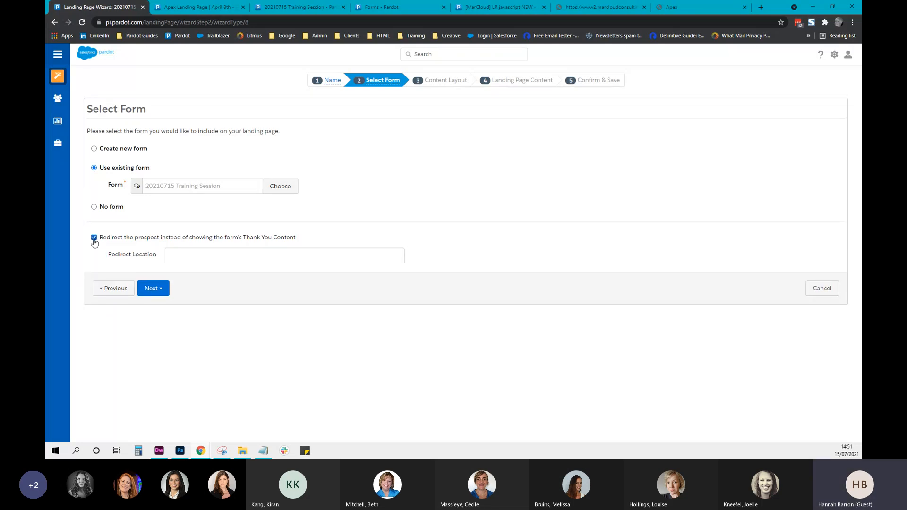
pyautogui.click(192, 257)
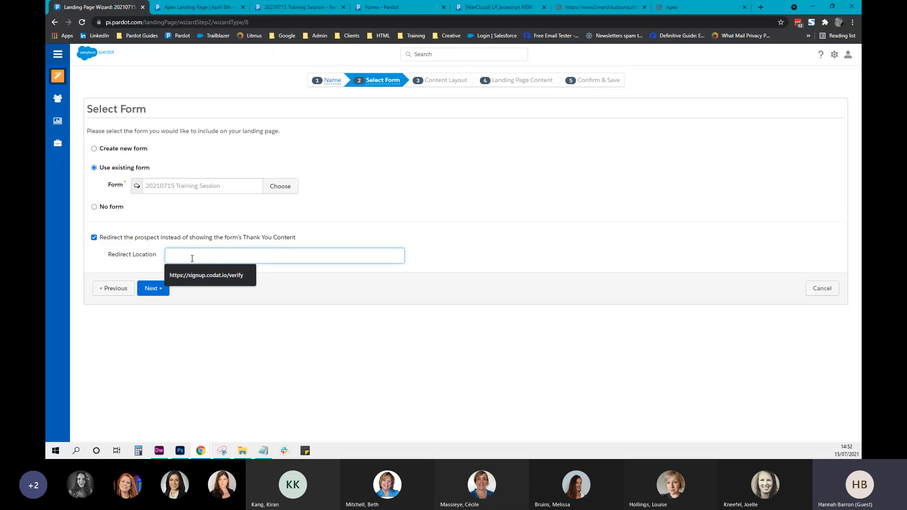
pyautogui.click(94, 238)
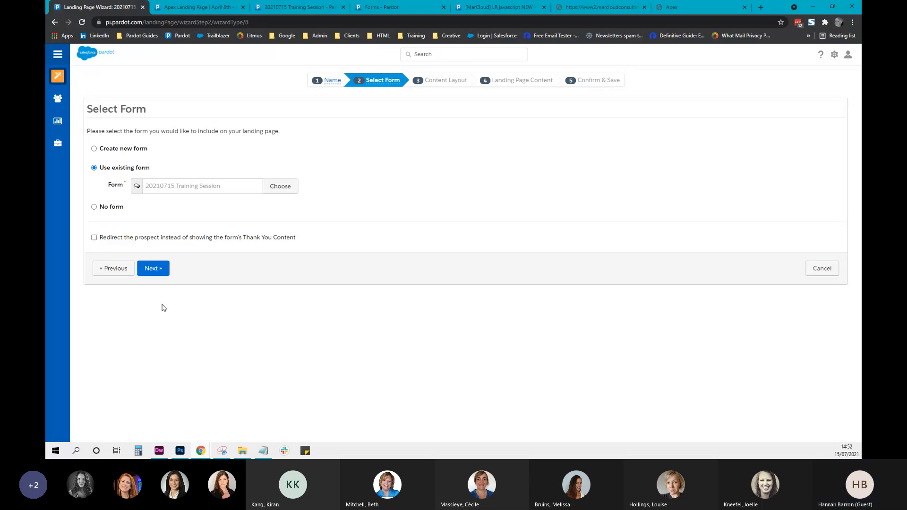
# Filter the layout templates by layout and by 2021, and apply the 20210715 Training Session E... template to the landing page
pyautogui.click(154, 269)
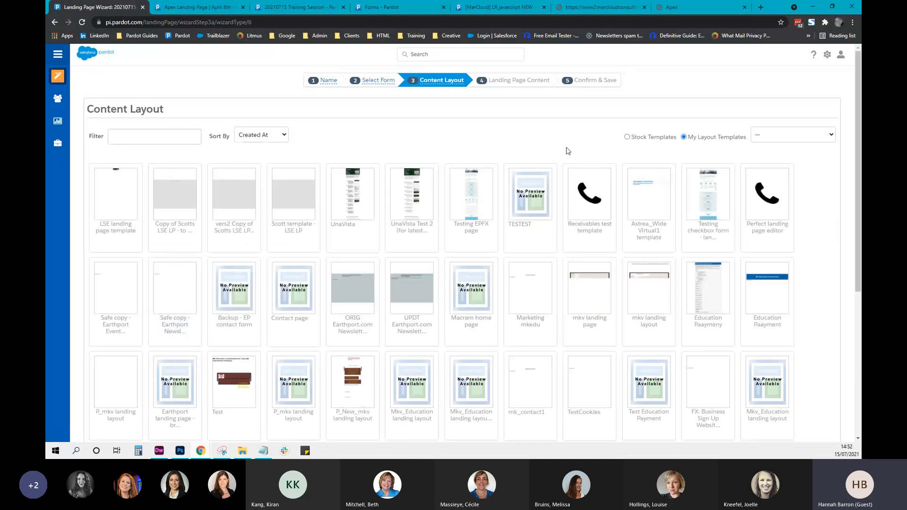
pyautogui.click(161, 139)
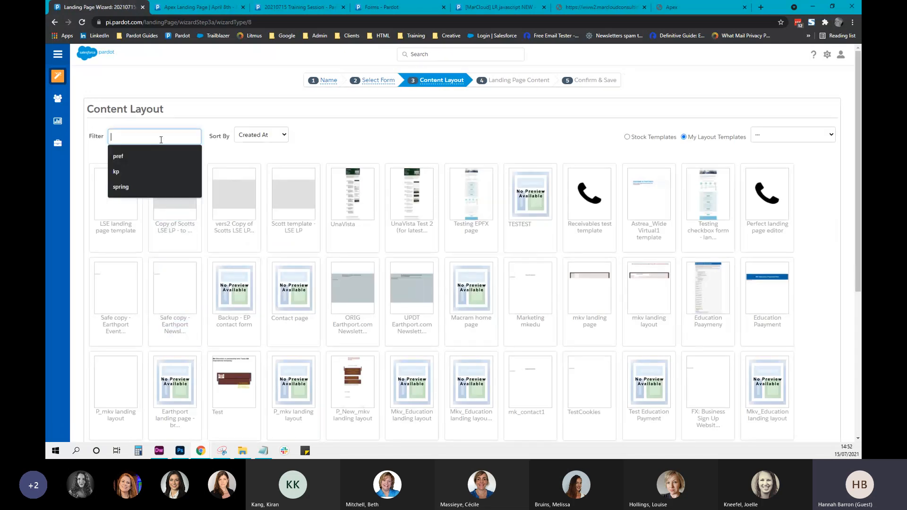
pyautogui.write('layout')
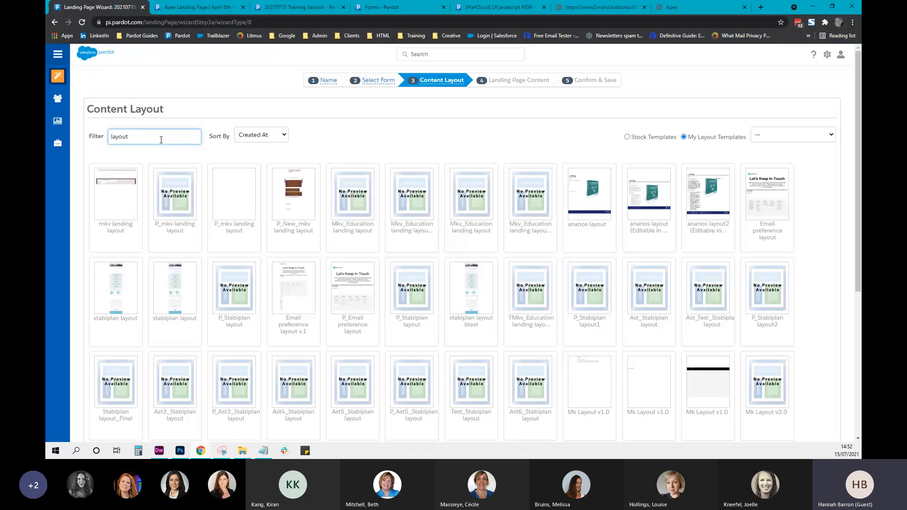
pyautogui.moveTo(161, 140); pyautogui.dragTo(100, 137)
pyautogui.write('2021')
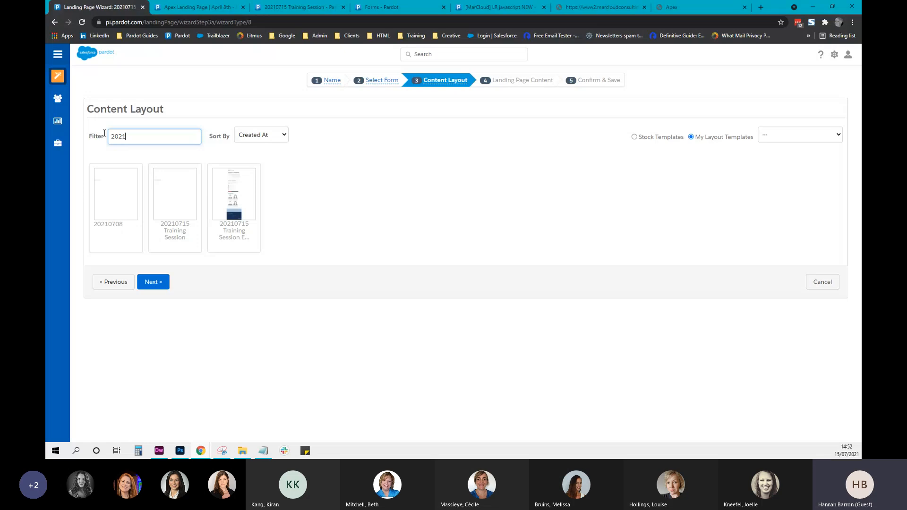
pyautogui.click(234, 203)
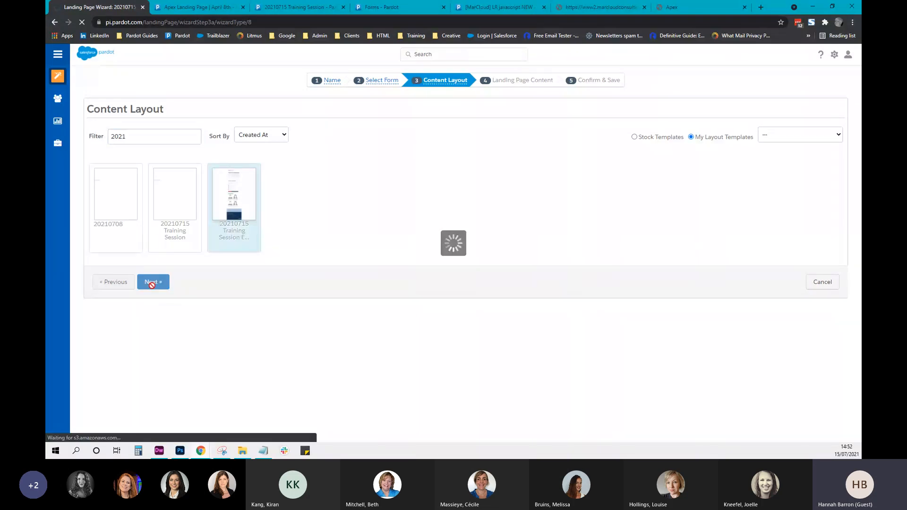
pyautogui.click(152, 283)
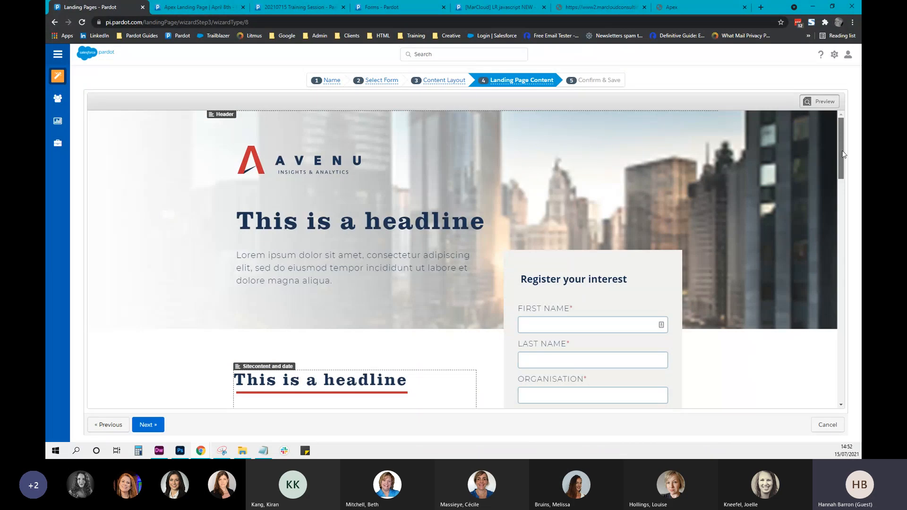
# Look through the landing page content, open the Header section for editing, and examine the logo's image properties without changing them
pyautogui.moveTo(843, 154); pyautogui.dragTo(848, 265)
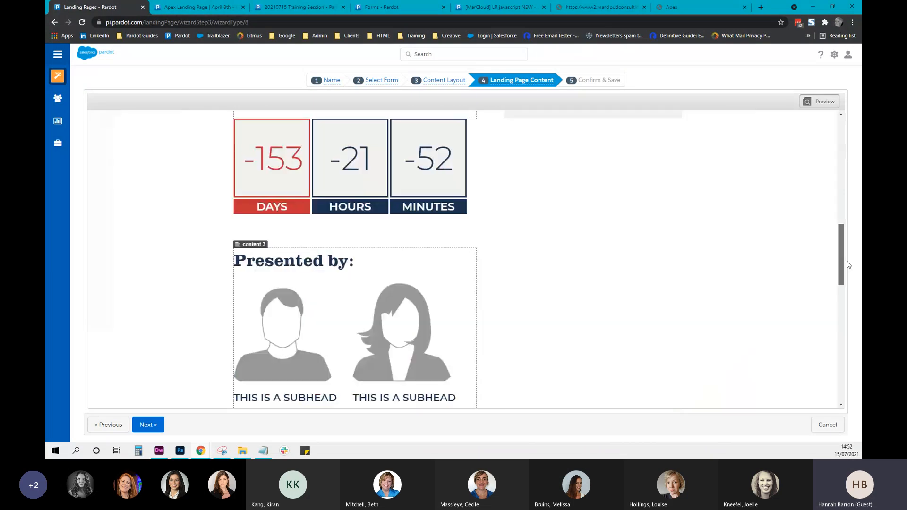
pyautogui.moveTo(849, 265); pyautogui.dragTo(862, 146)
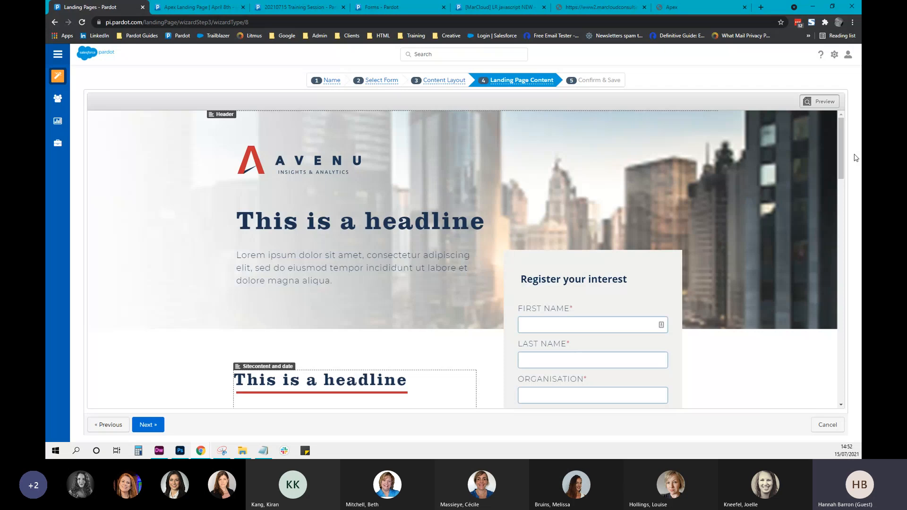
pyautogui.moveTo(841, 158); pyautogui.dragTo(841, 185)
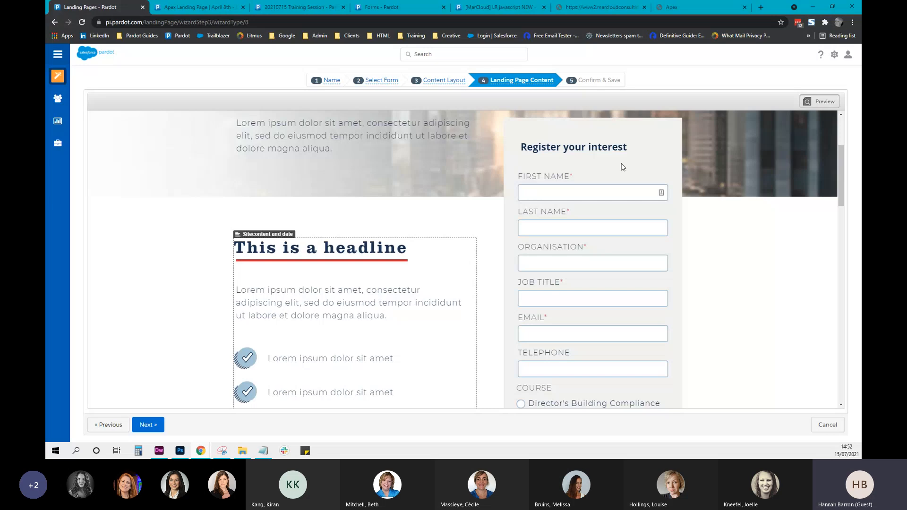
pyautogui.moveTo(843, 180); pyautogui.dragTo(846, 157)
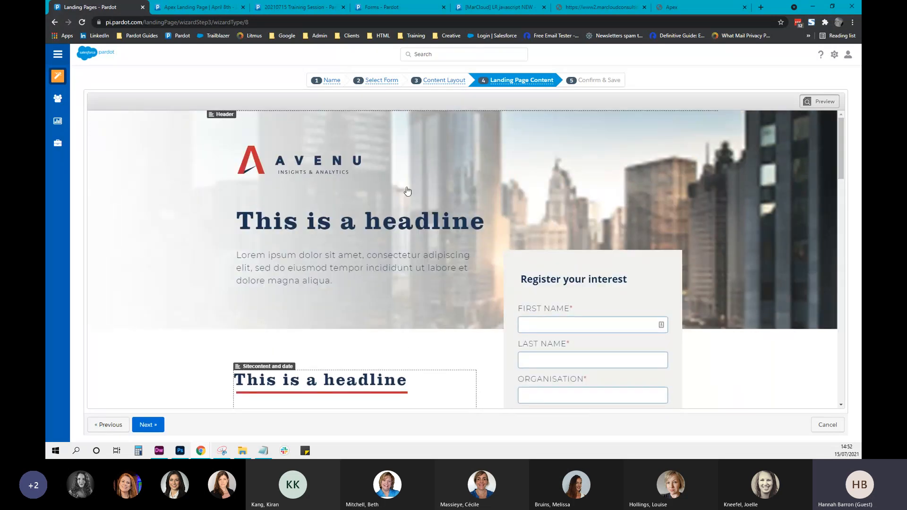
pyautogui.click(330, 170)
pyautogui.moveTo(614, 150)
pyautogui.mouseDown()
pyautogui.moveTo(613, 194)
pyautogui.moveTo(614, 149)
pyautogui.mouseUp()
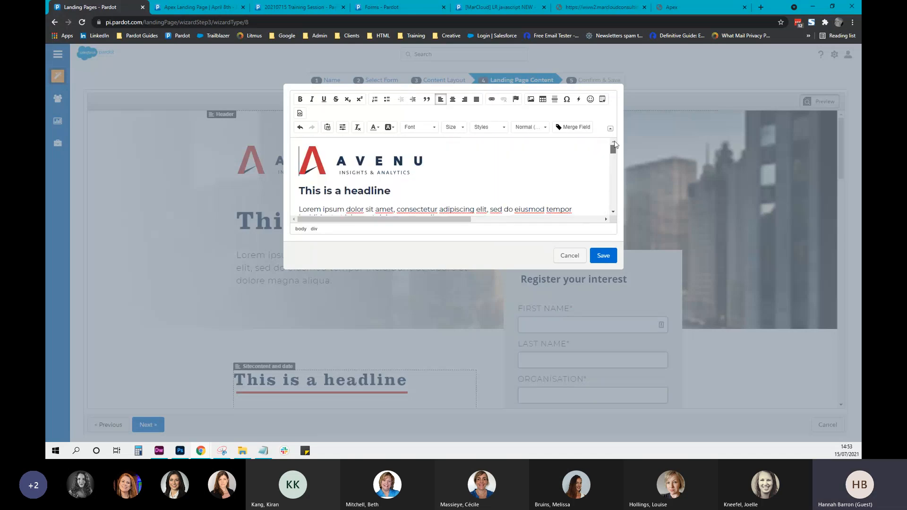
pyautogui.doubleClick(340, 171)
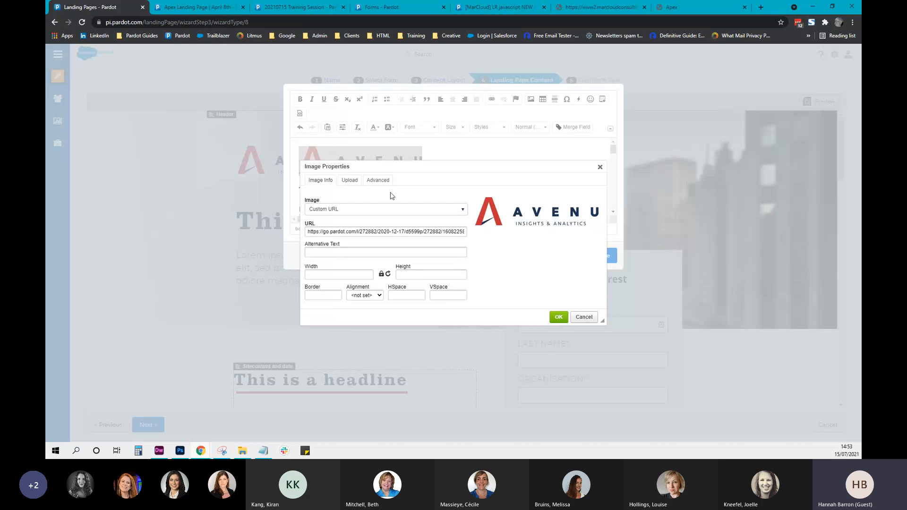
pyautogui.click(584, 317)
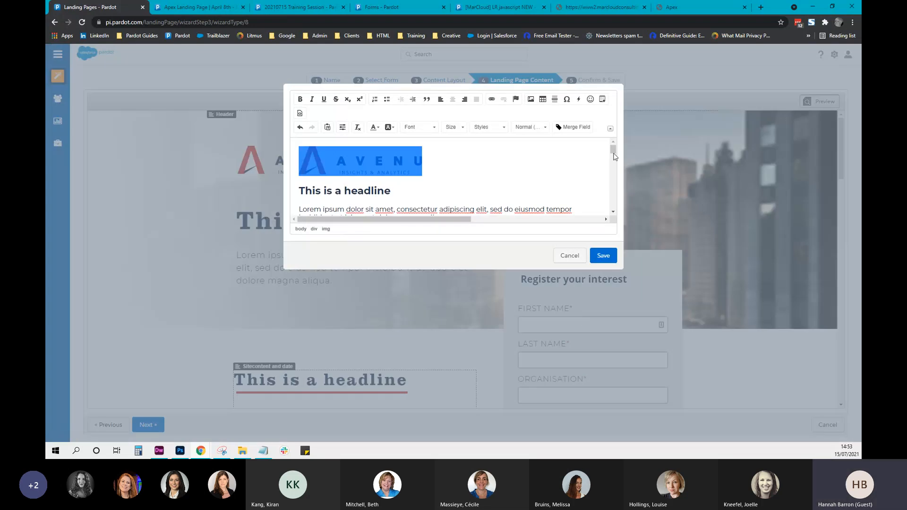
# Examine the headline, paragraph text and background images in the Header section, and leave its editor without saving
pyautogui.tripleClick(358, 192)
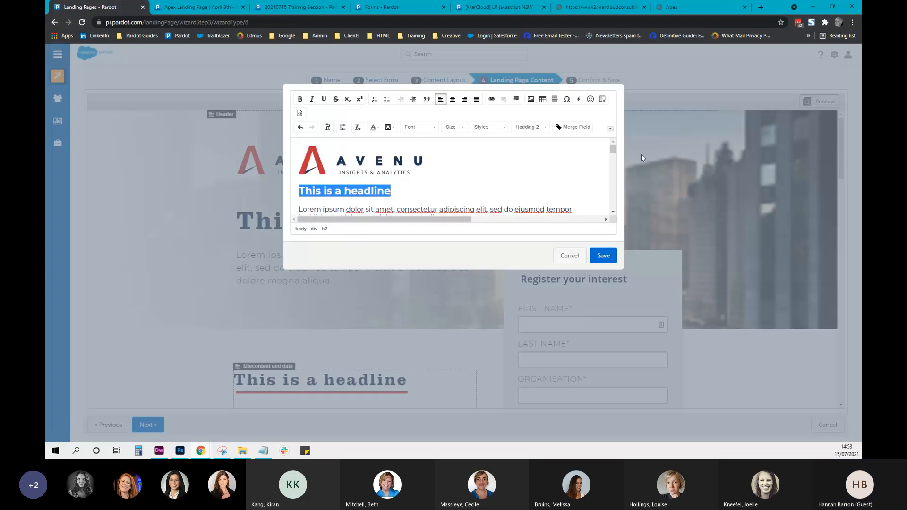
pyautogui.moveTo(612, 149); pyautogui.dragTo(612, 151)
pyautogui.click(377, 182)
pyautogui.doubleClick(377, 183)
pyautogui.moveTo(613, 152)
pyautogui.mouseDown()
pyautogui.moveTo(613, 190)
pyautogui.moveTo(613, 168)
pyautogui.mouseUp()
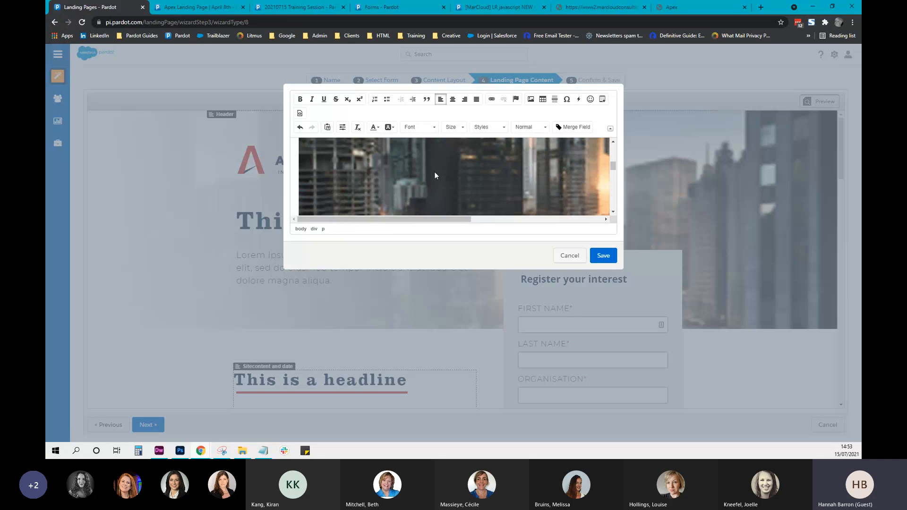
pyautogui.click(435, 172)
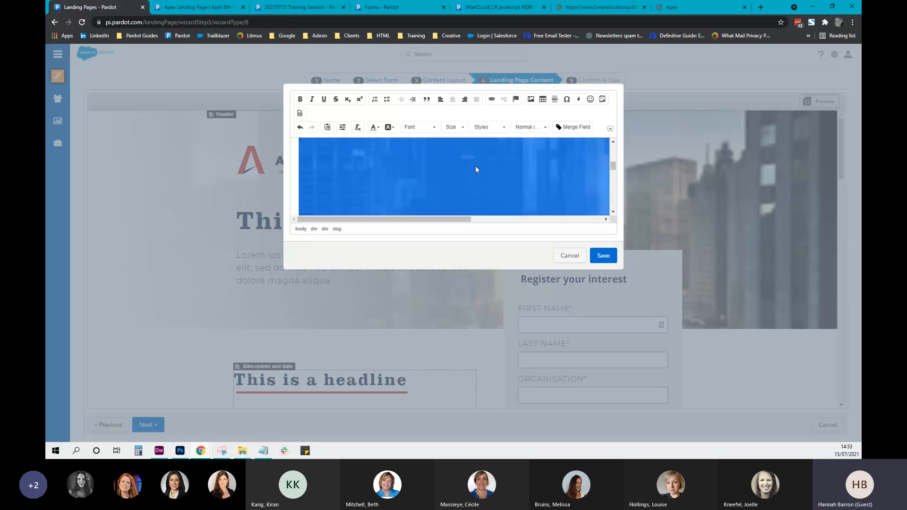
pyautogui.scroll(-3, 475, 170)
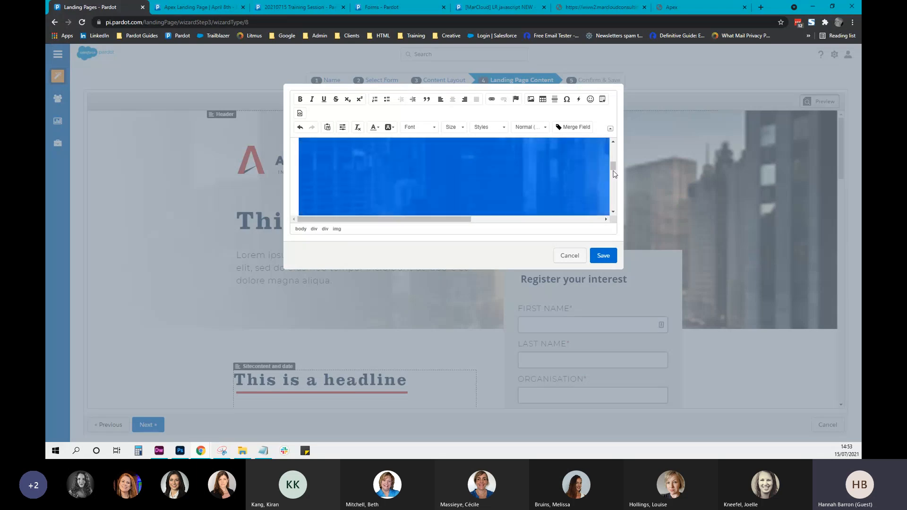
pyautogui.click(414, 189)
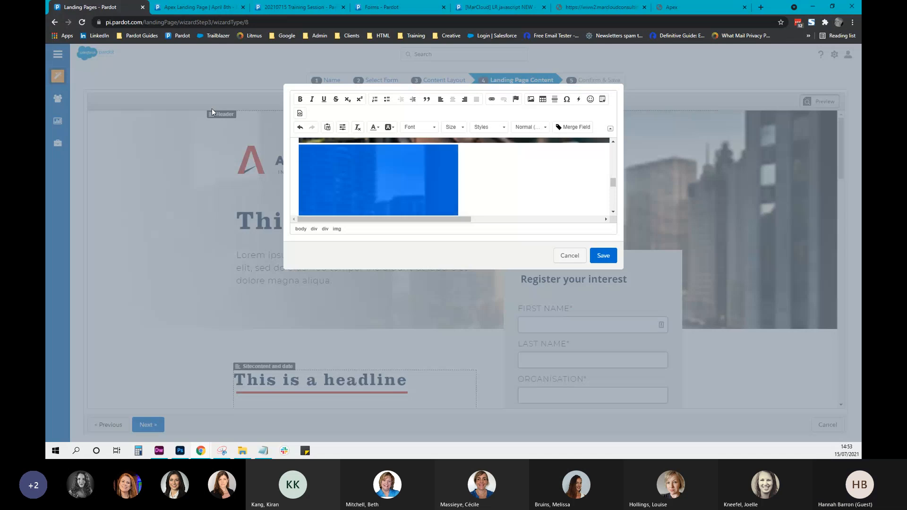
pyautogui.click(563, 261)
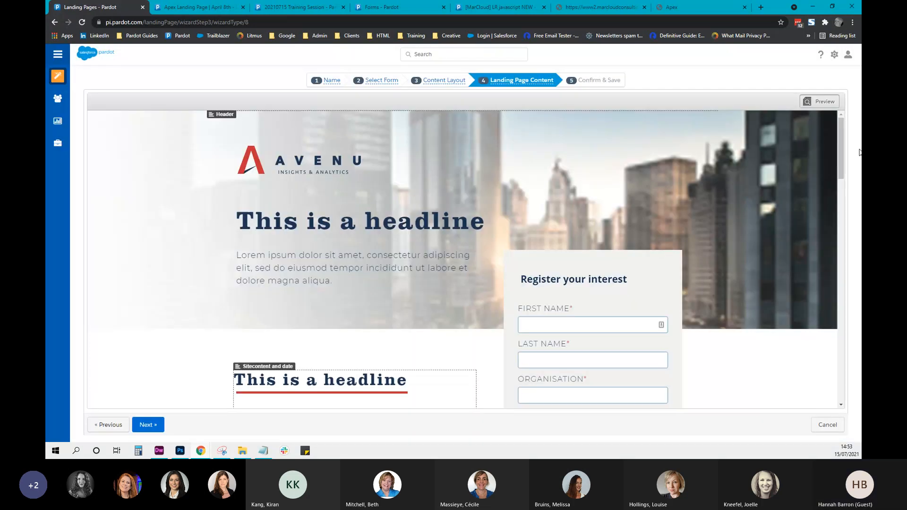
# Add a fifth bullet reading example to the list in the Sitecontent and date section, and save the section
pyautogui.moveTo(843, 142); pyautogui.dragTo(838, 191)
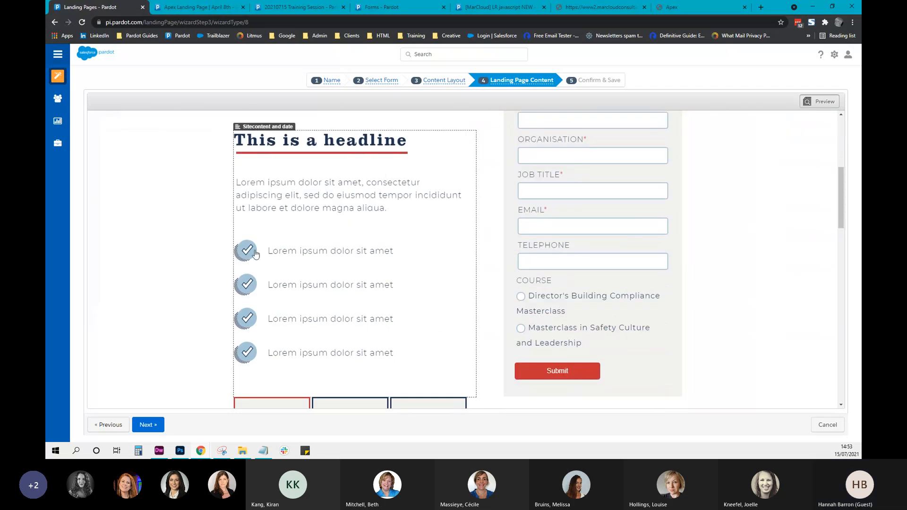
pyautogui.click(272, 252)
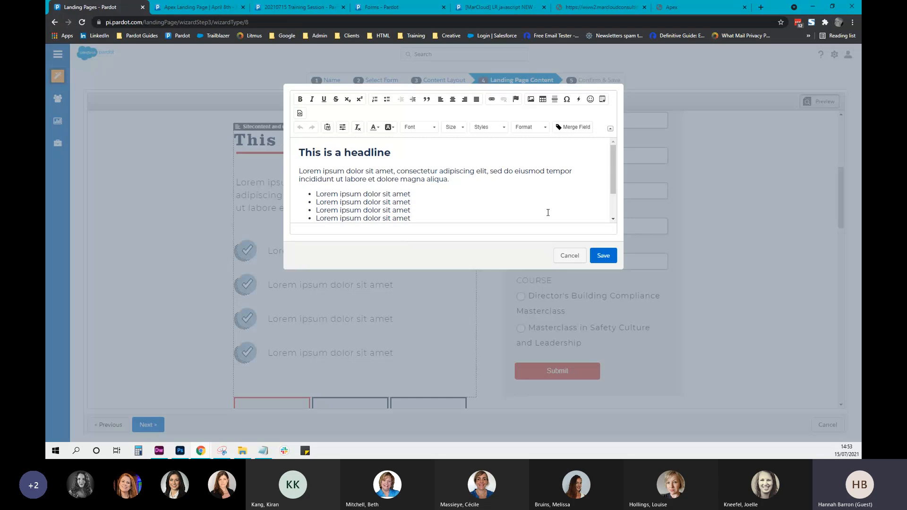
pyautogui.scroll(-1, 544, 189)
pyautogui.click(455, 189)
pyautogui.press('Return')
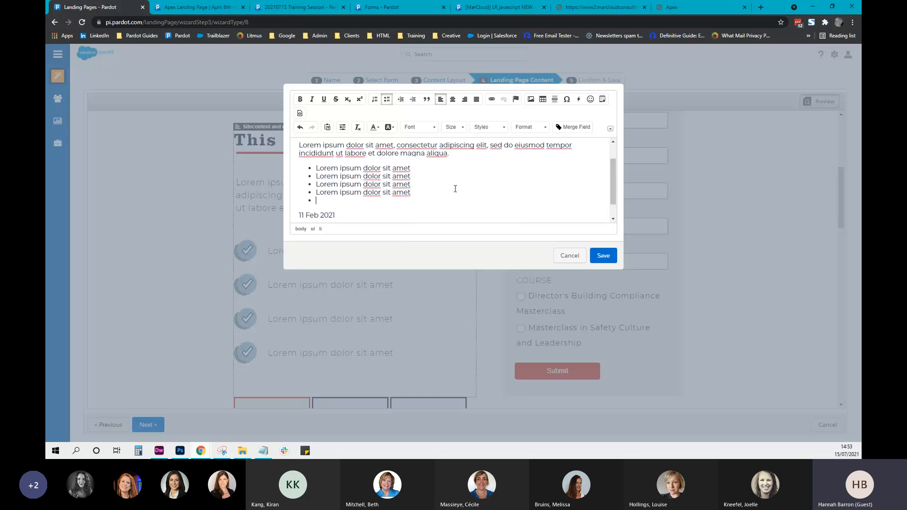
pyautogui.write('example')
pyautogui.click(599, 256)
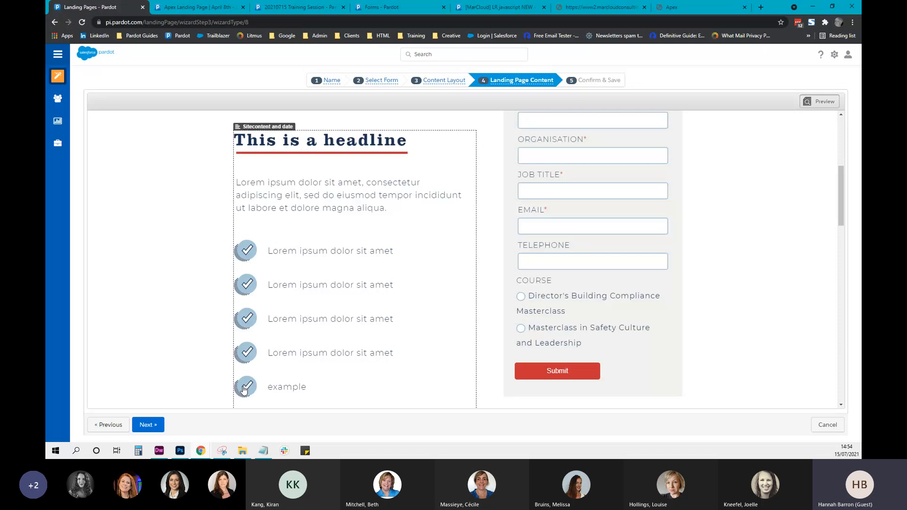
# Find the Box Content testimonial slider below the presenter section, advance it one slide, and leave its editor without saving
pyautogui.moveTo(840, 198); pyautogui.dragTo(840, 231)
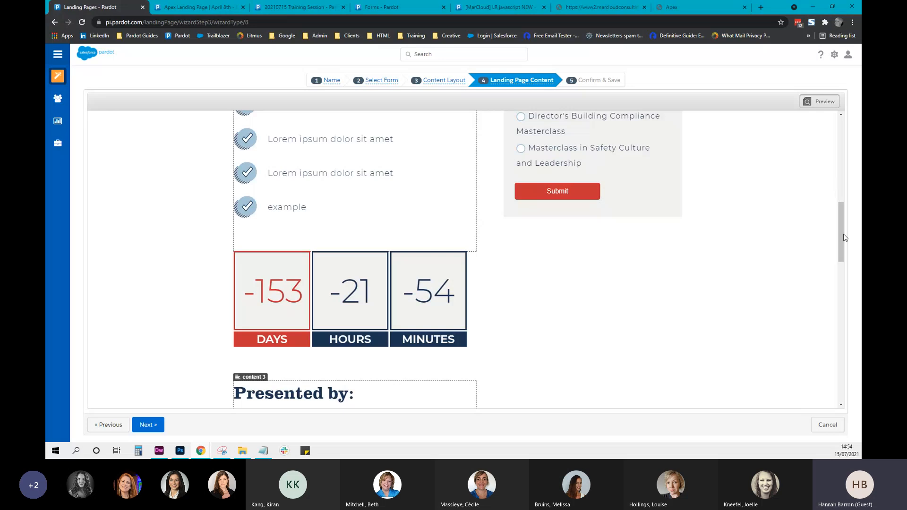
pyautogui.scroll(-1, 844, 240)
pyautogui.moveTo(844, 240); pyautogui.dragTo(799, 361)
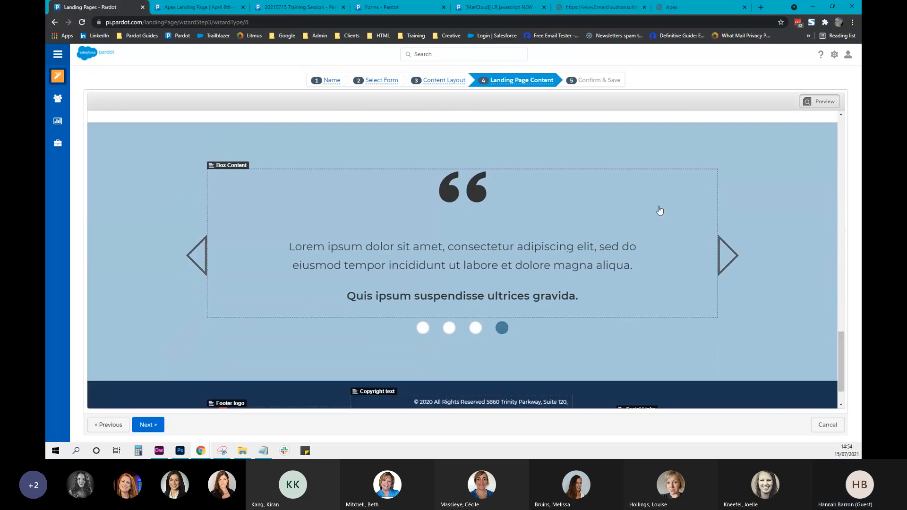
pyautogui.click(731, 259)
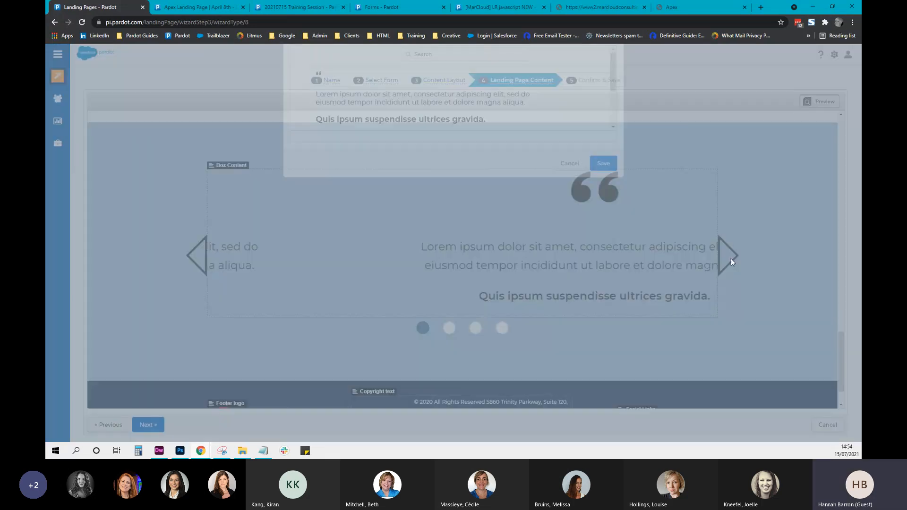
pyautogui.click(577, 256)
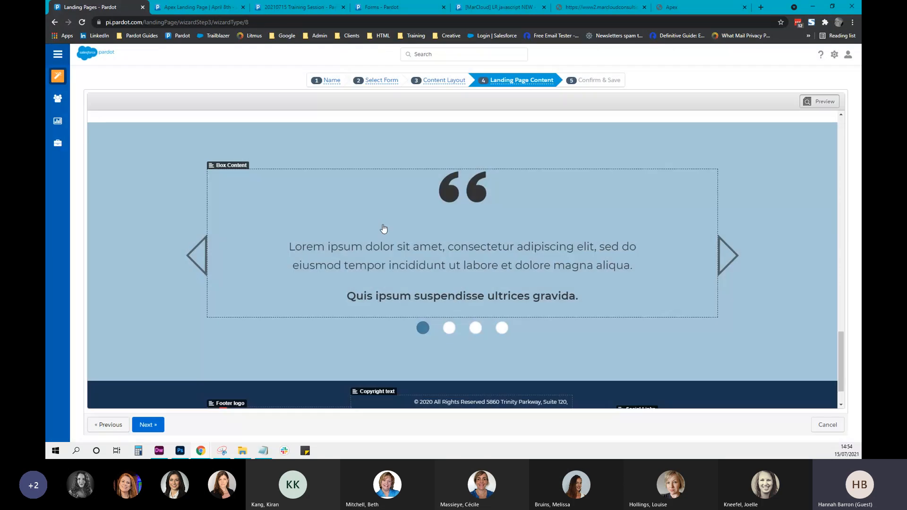
# Open Box Content for editing, examine its numbered slide links and Previous and Next links, and leave without saving
pyautogui.click(351, 245)
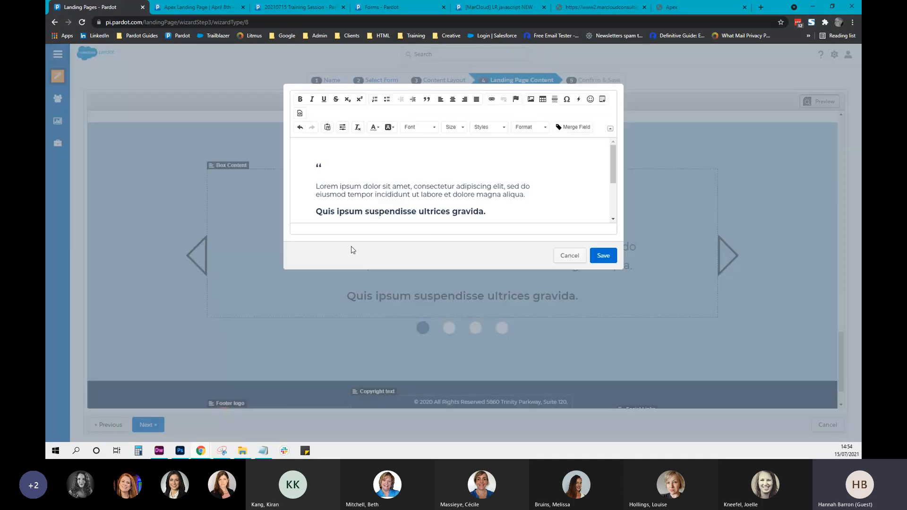
pyautogui.moveTo(615, 163); pyautogui.dragTo(616, 201)
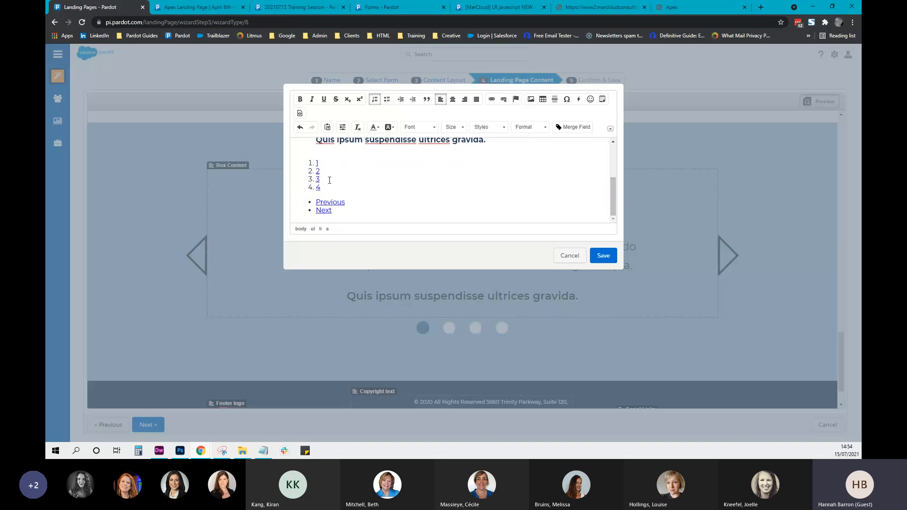
pyautogui.click(328, 203)
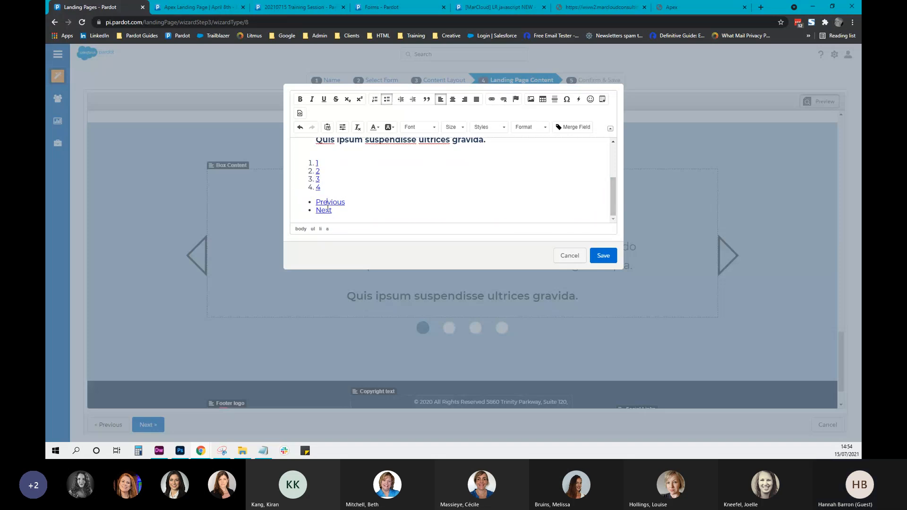
pyautogui.click(570, 255)
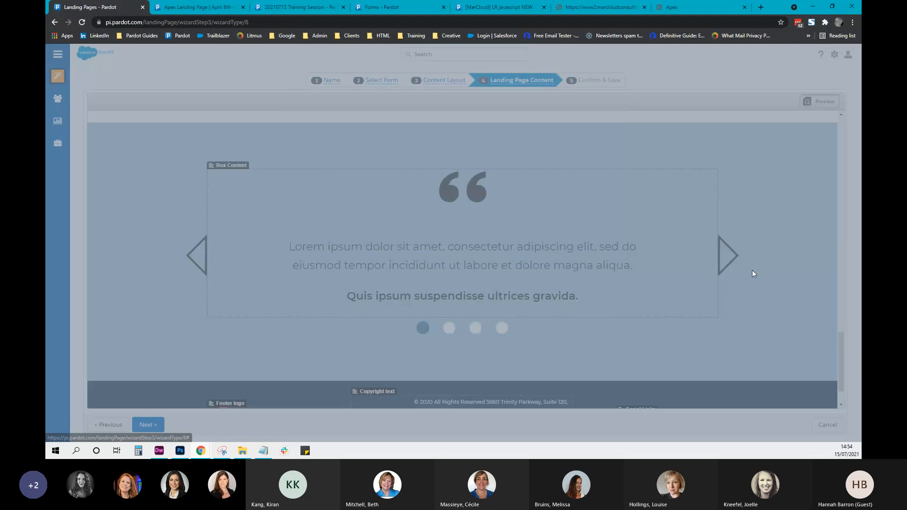
# Advance the testimonial slider again, examine the HTML source of Box Content, and leave its editor without saving
pyautogui.click(732, 253)
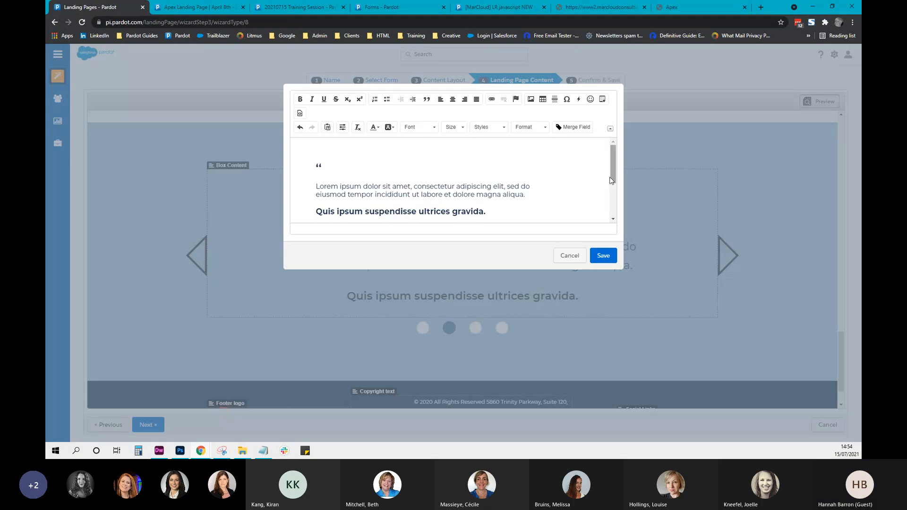
pyautogui.moveTo(615, 168)
pyautogui.mouseDown()
pyautogui.moveTo(616, 205)
pyautogui.moveTo(615, 170)
pyautogui.mouseUp()
pyautogui.click(300, 114)
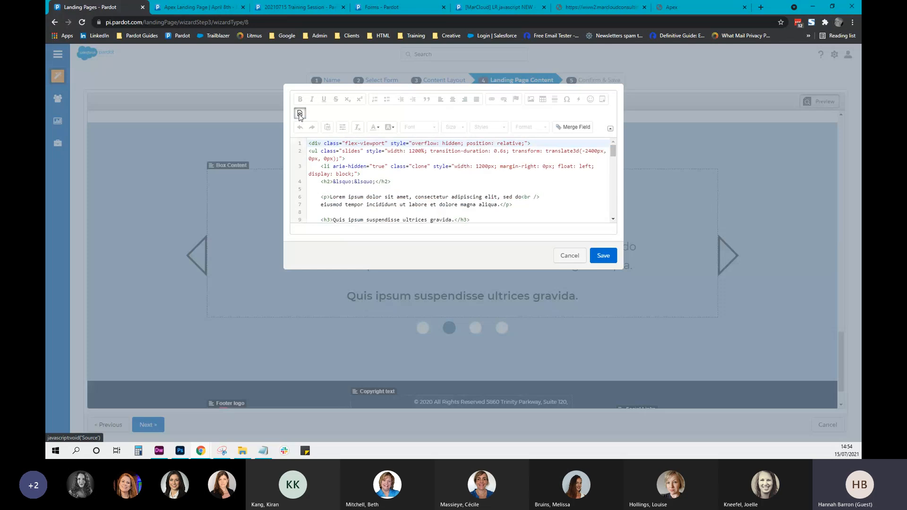
pyautogui.click(299, 114)
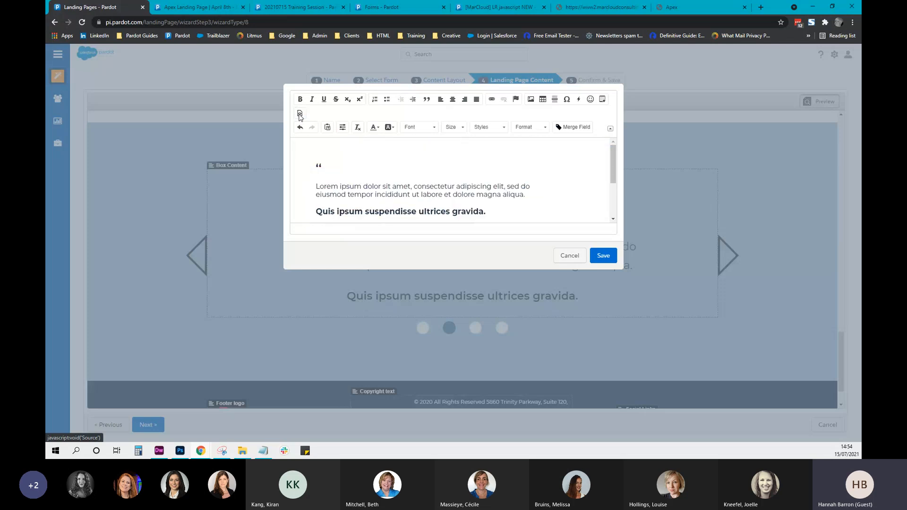
pyautogui.click(570, 256)
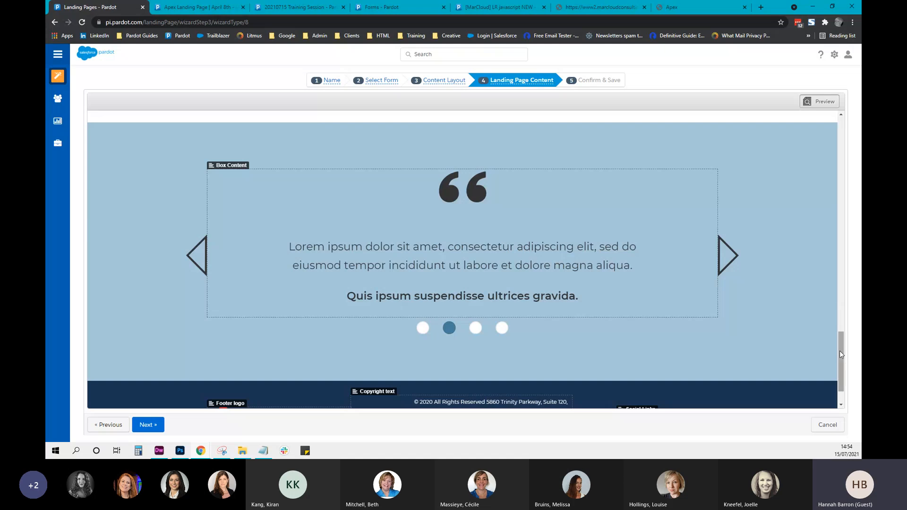
# Look through the whole landing page content, including the header, registration form, countdown, presenters and testimonial slider
pyautogui.moveTo(840, 351); pyautogui.dragTo(840, 367)
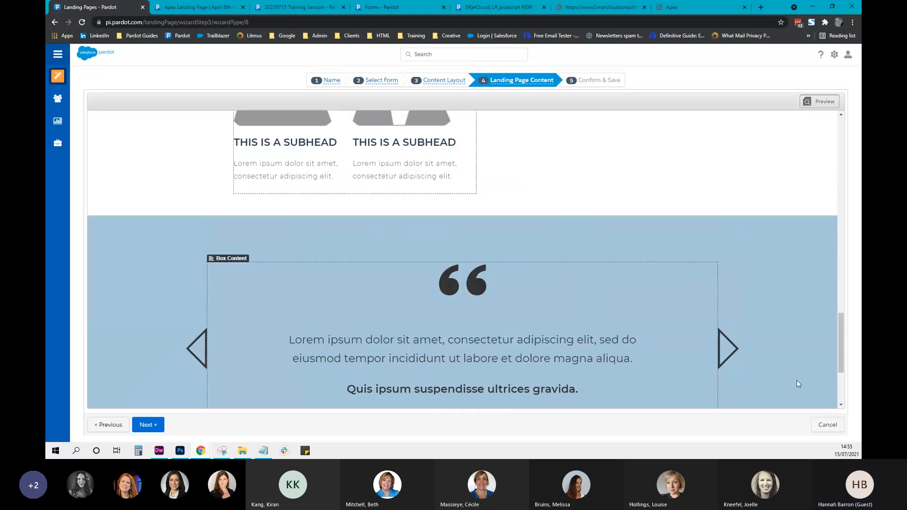
pyautogui.moveTo(843, 366); pyautogui.dragTo(847, 202)
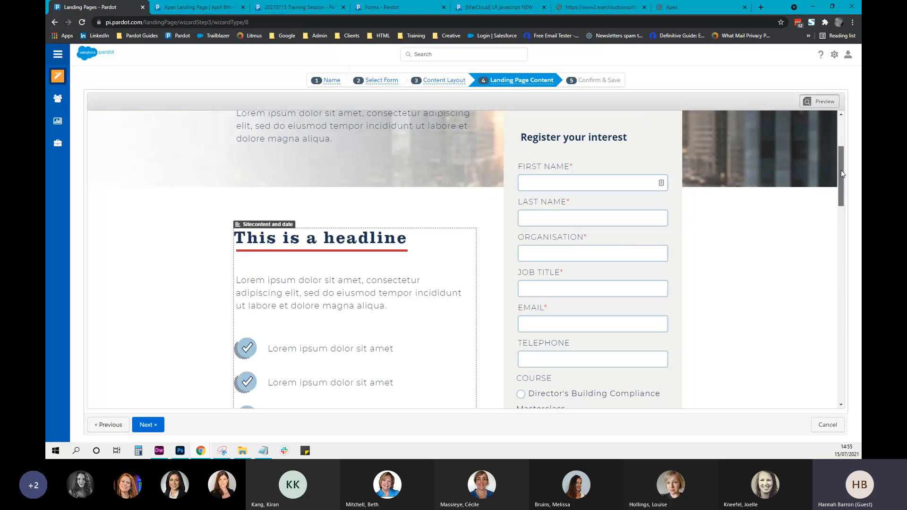
pyautogui.moveTo(841, 170); pyautogui.dragTo(858, 260)
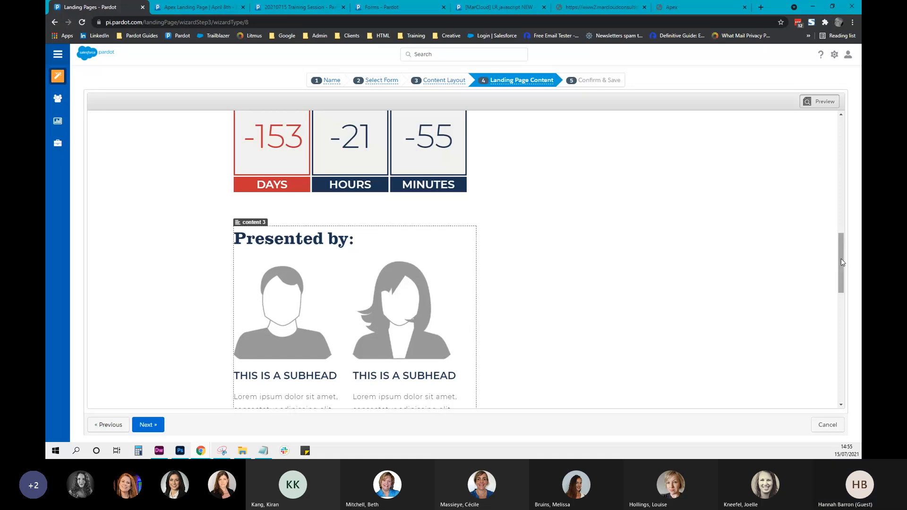
pyautogui.scroll(1, 842, 260)
pyautogui.moveTo(844, 261); pyautogui.dragTo(854, 155)
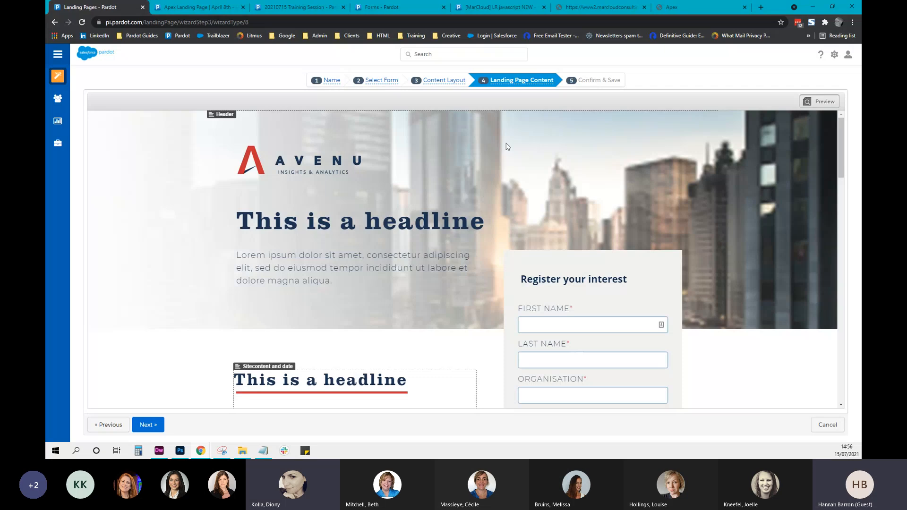
pyautogui.scroll(-5, 506, 151)
pyautogui.scroll(-4, 506, 151)
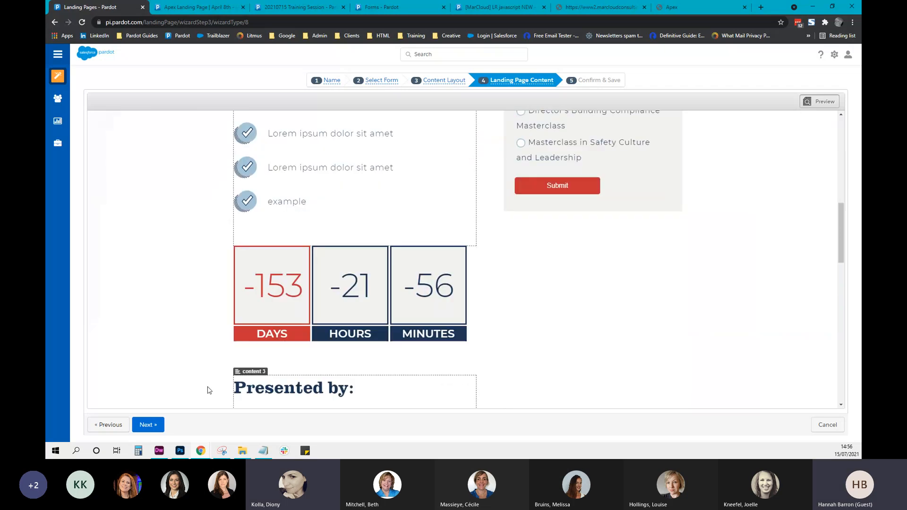
# Proceed to the landing page confirmation, preview the whole page, close the preview, and confirm and save the landing page
pyautogui.click(148, 426)
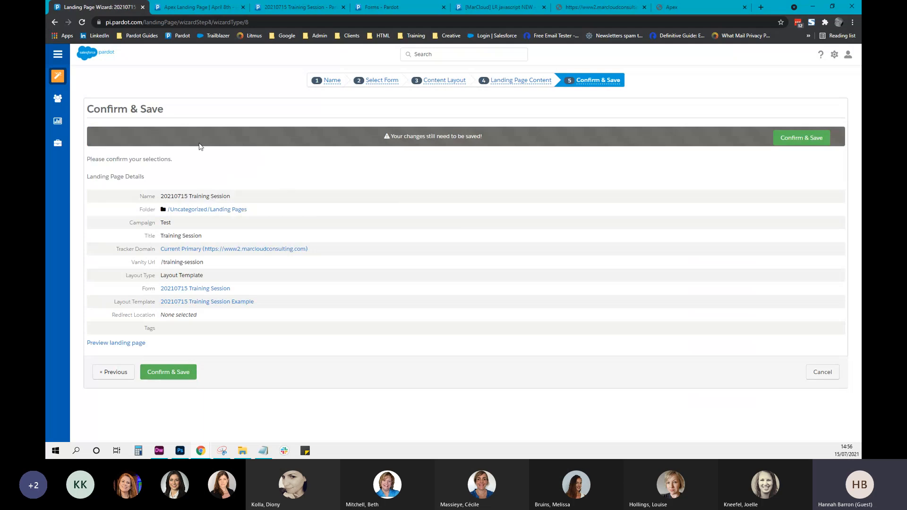
pyautogui.click(131, 346)
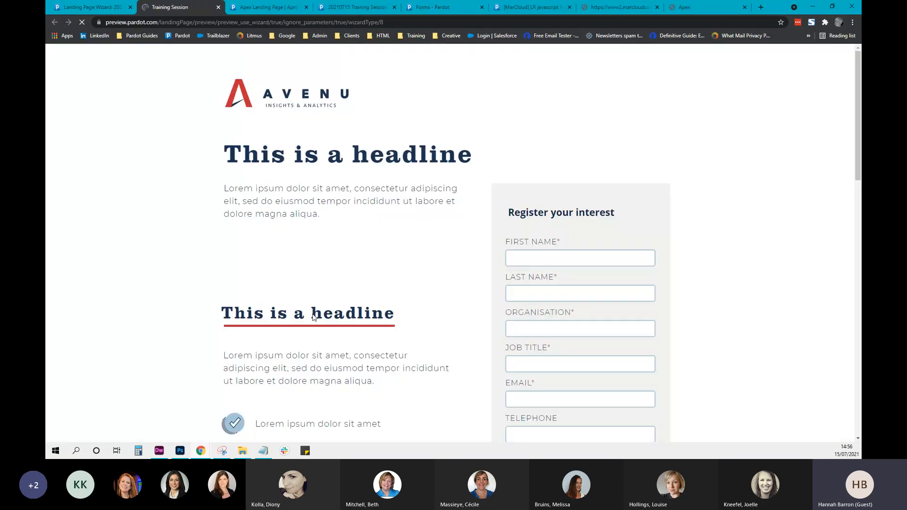
pyautogui.scroll(-20, 391, 269)
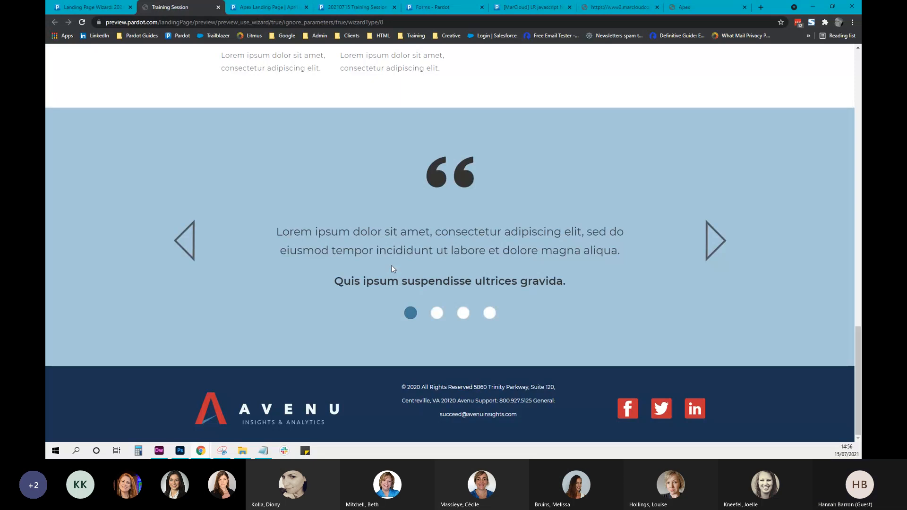
pyautogui.scroll(20, 392, 270)
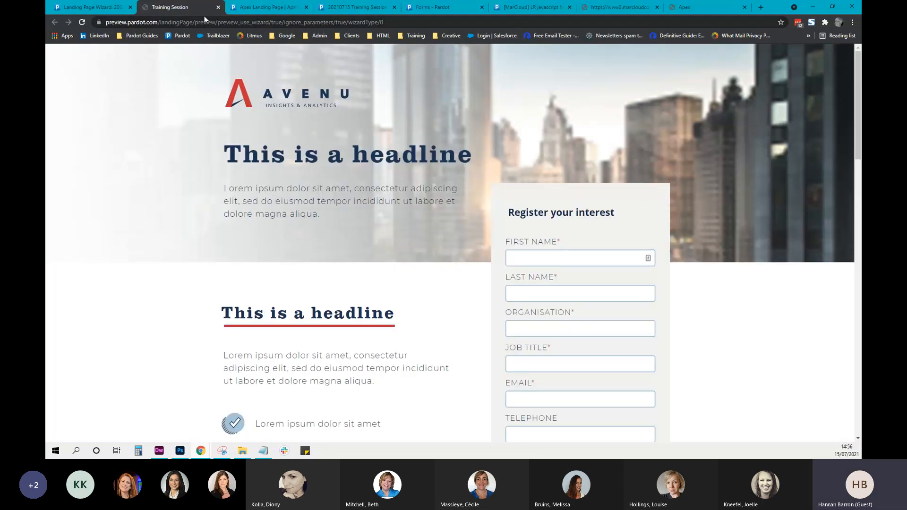
pyautogui.click(217, 7)
pyautogui.click(185, 373)
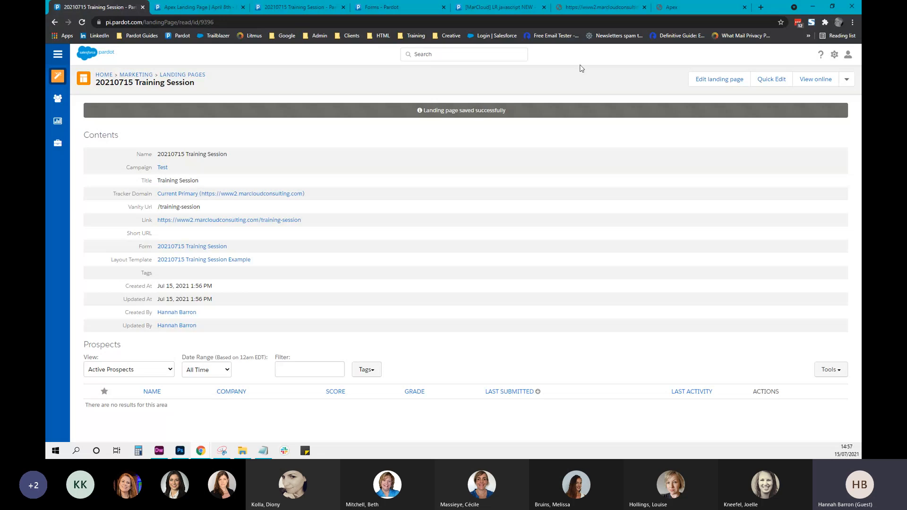
# In the open enquiry form, choose Telephone as the preferred contact method and try to send it with Phone empty
pyautogui.click(604, 10)
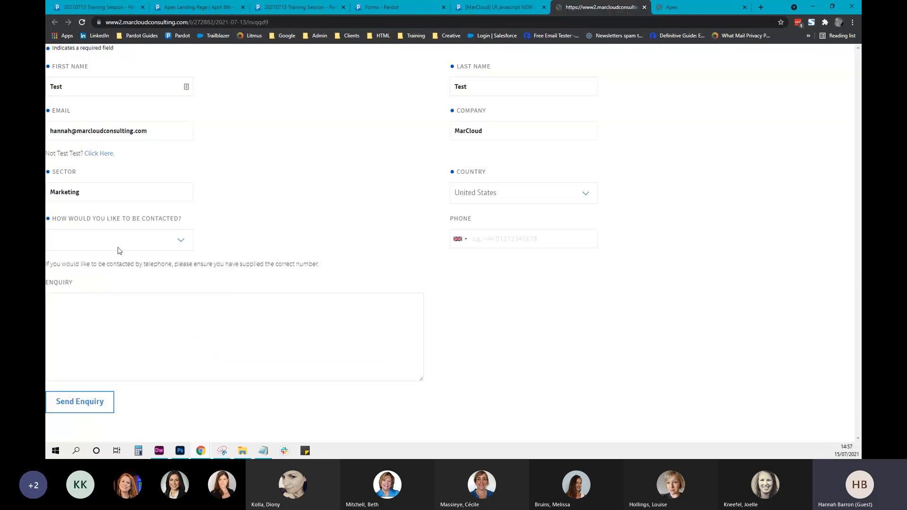
pyautogui.click(143, 242)
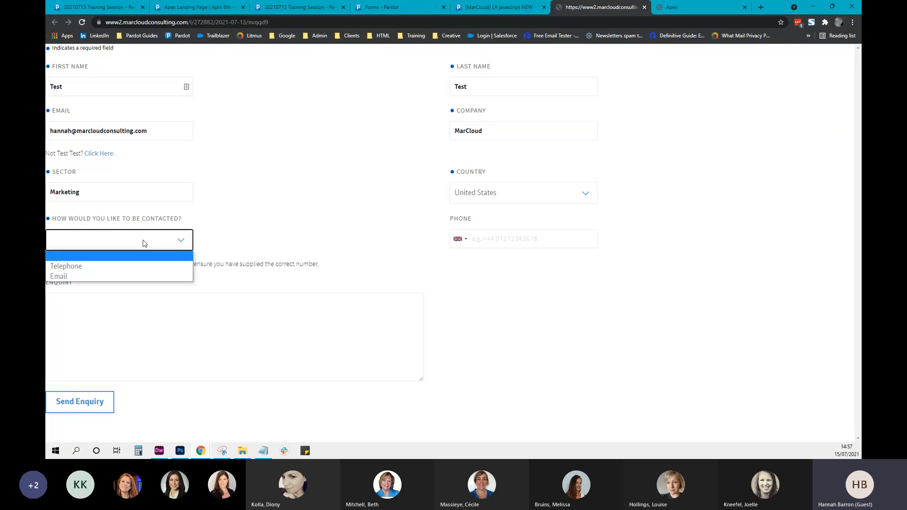
pyautogui.click(118, 267)
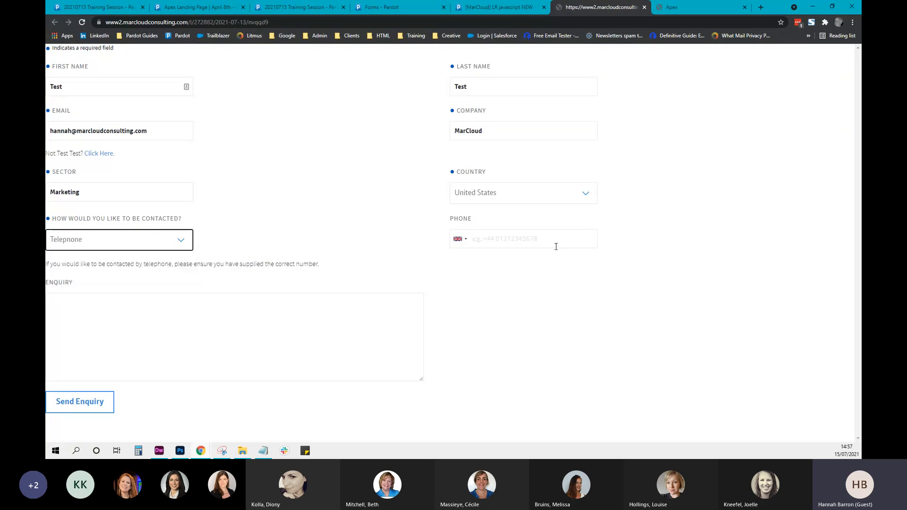
pyautogui.click(519, 240)
pyautogui.click(102, 405)
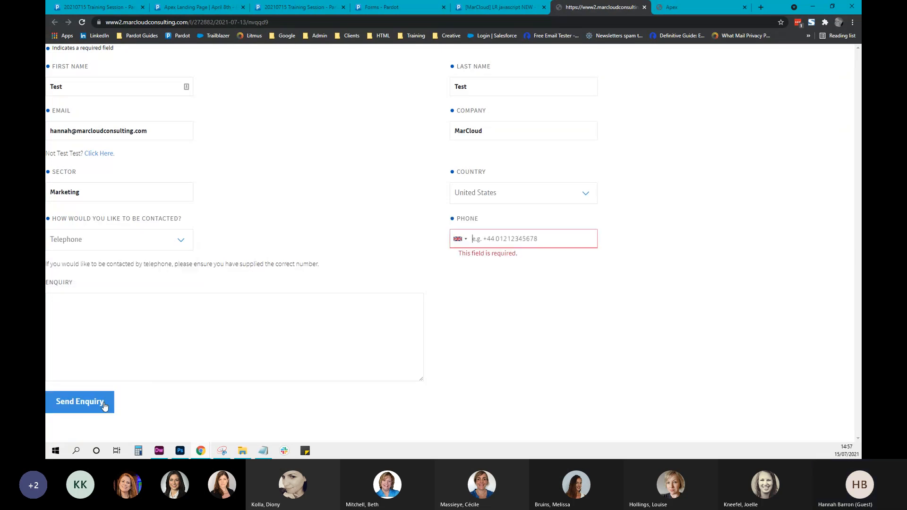
# Test the enquiry form's phone validation by submitting it with an incomplete phone number, and close the form page
pyautogui.click(178, 241)
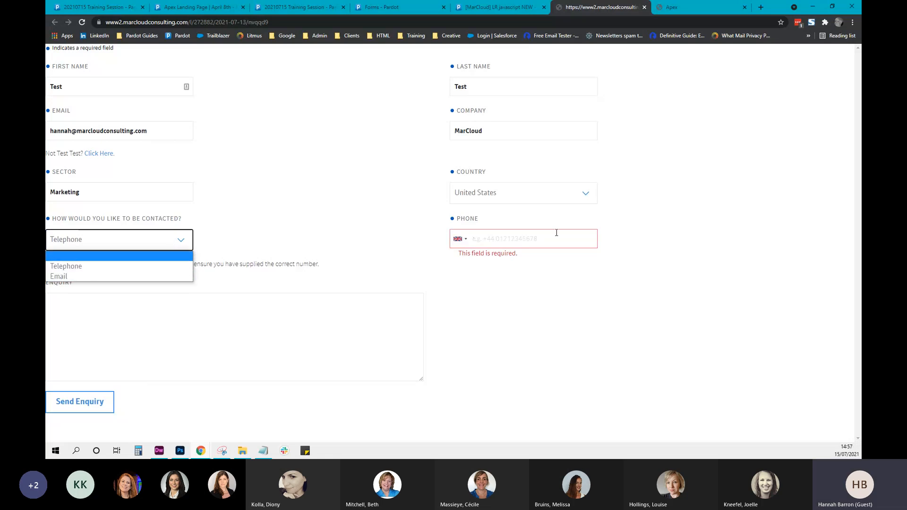
pyautogui.click(532, 234)
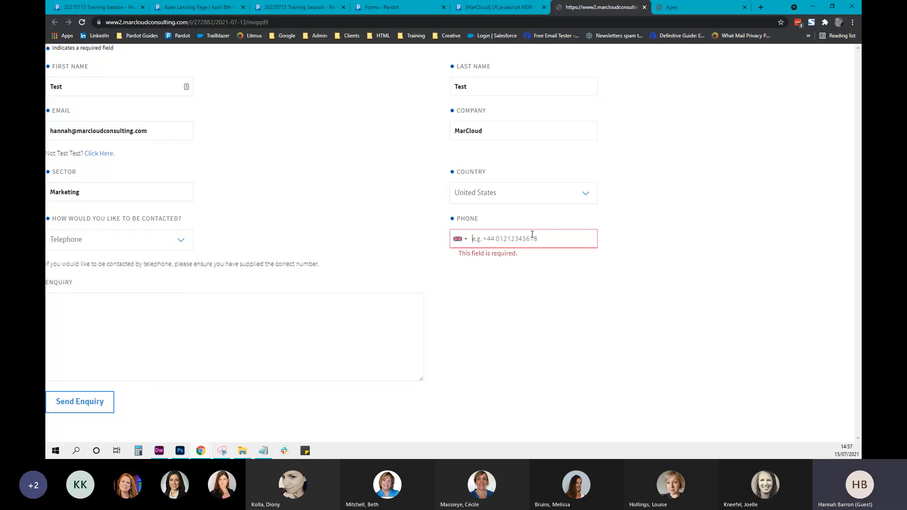
pyautogui.write('265')
pyautogui.click(78, 410)
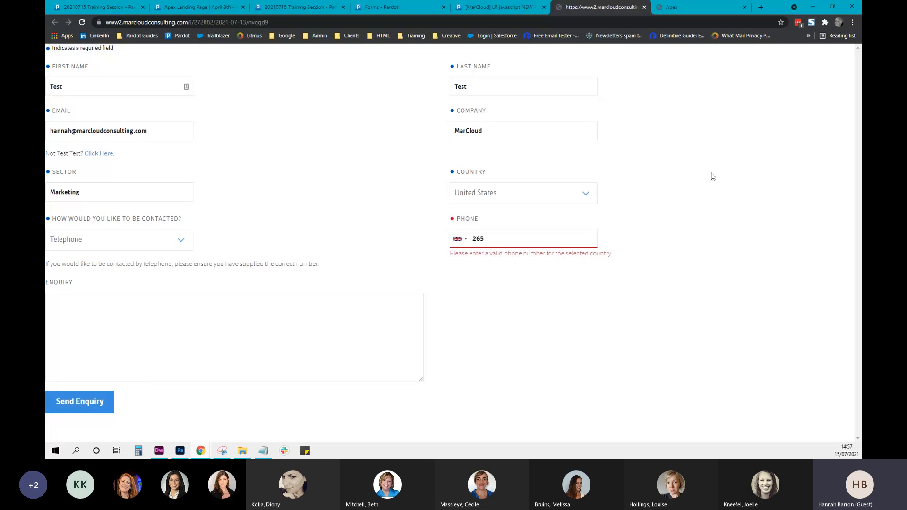
pyautogui.click(645, 7)
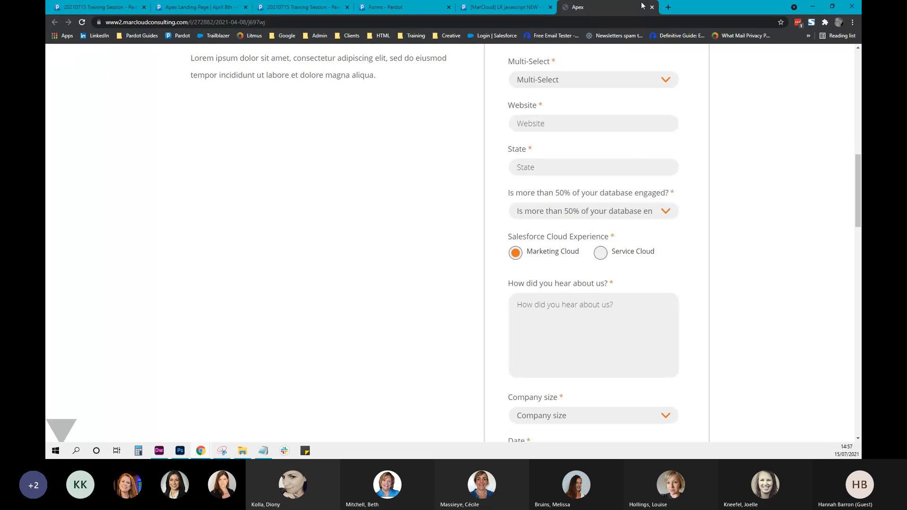
# Examine the Apex example landing page, from its form fields to the Our Insights section, and close it
pyautogui.moveTo(861, 204); pyautogui.dragTo(858, 169)
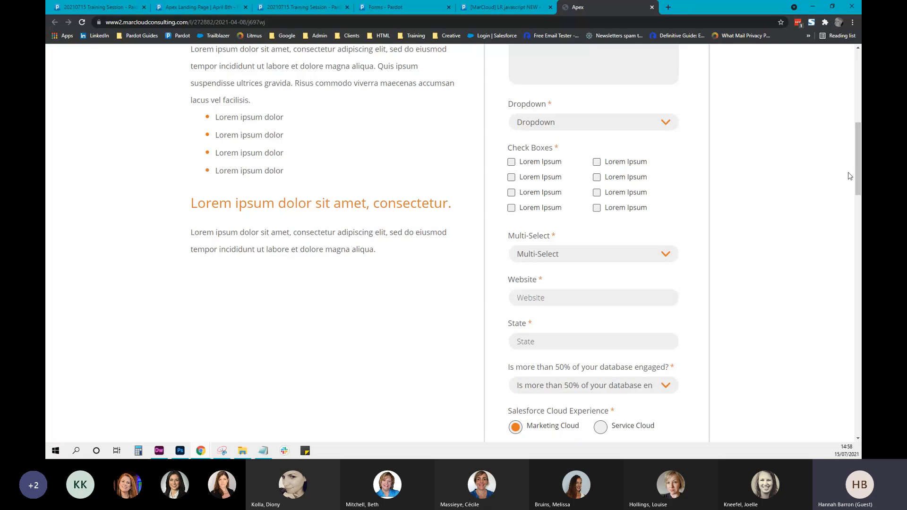
pyautogui.moveTo(858, 174); pyautogui.dragTo(858, 200)
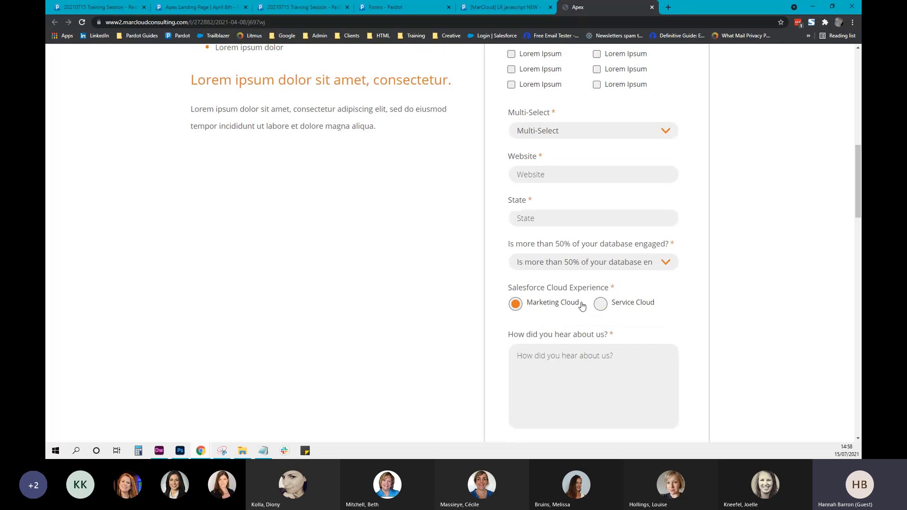
pyautogui.moveTo(861, 143); pyautogui.dragTo(861, 229)
pyautogui.moveTo(861, 236); pyautogui.dragTo(861, 332)
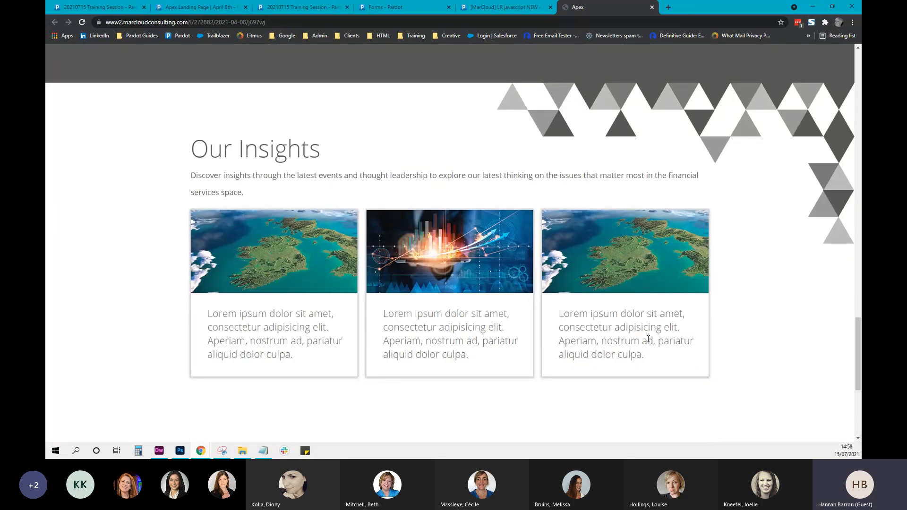
pyautogui.moveTo(861, 337); pyautogui.dragTo(861, 68)
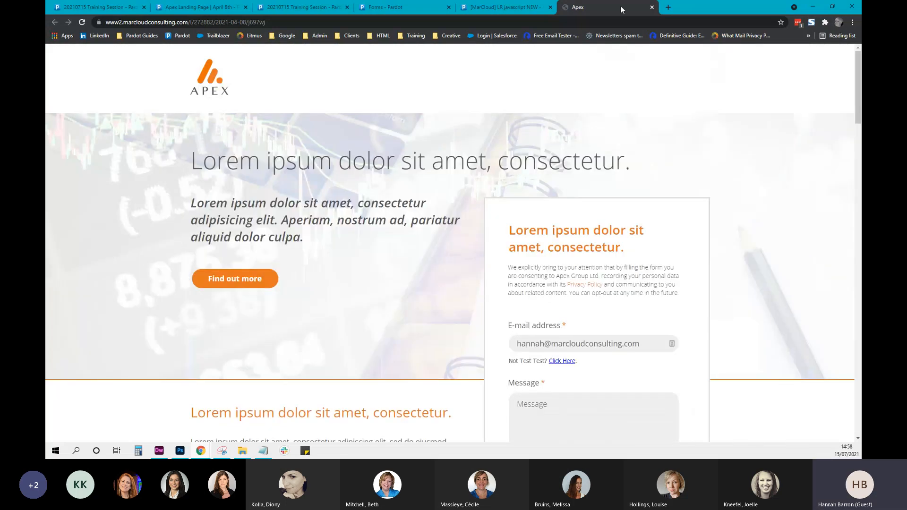
pyautogui.click(652, 7)
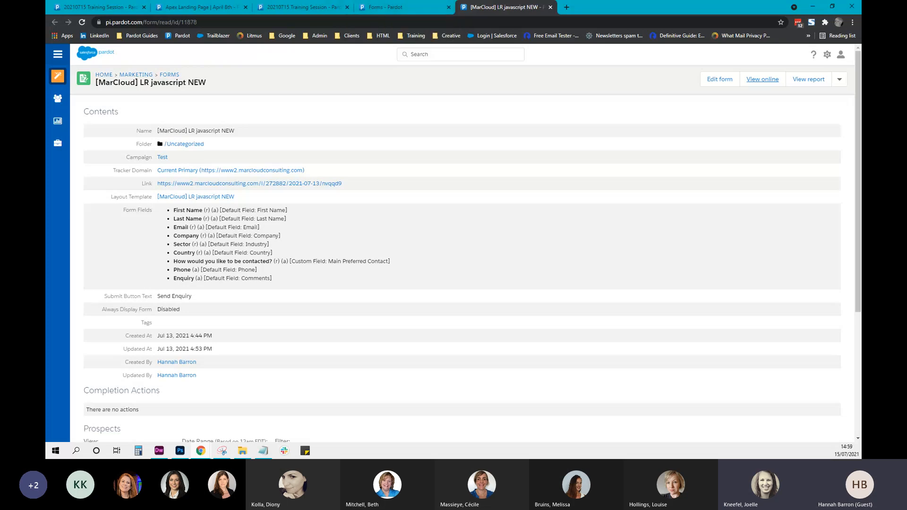
# Open the marketing asset reports for Forms and Landing Pages in separate tabs, and display the Forms report
pyautogui.moveTo(60, 137)
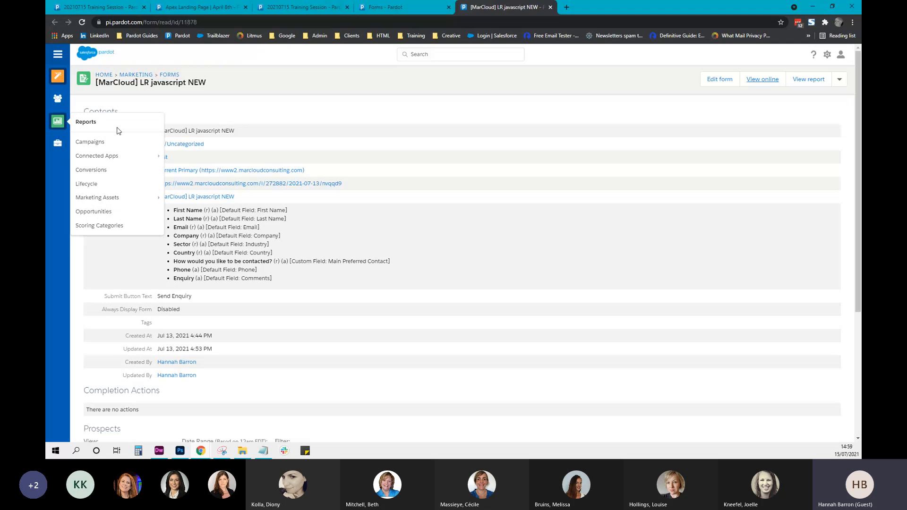
pyautogui.moveTo(121, 198)
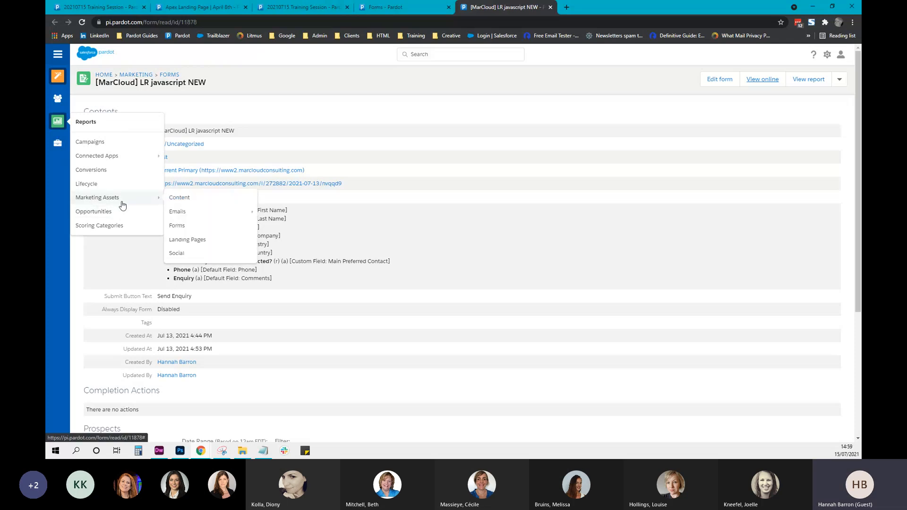
pyautogui.rightClick(187, 229)
pyautogui.click(212, 234)
pyautogui.rightClick(214, 240)
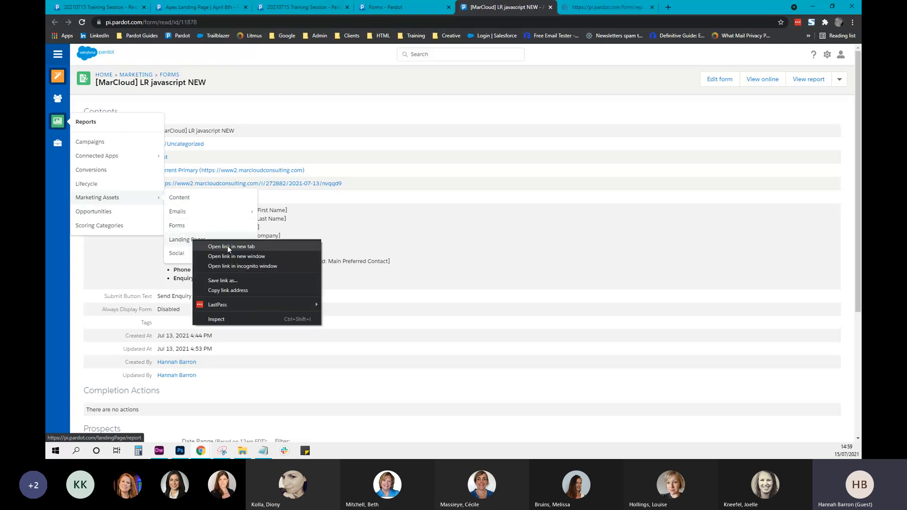
pyautogui.click(228, 246)
pyautogui.click(582, 8)
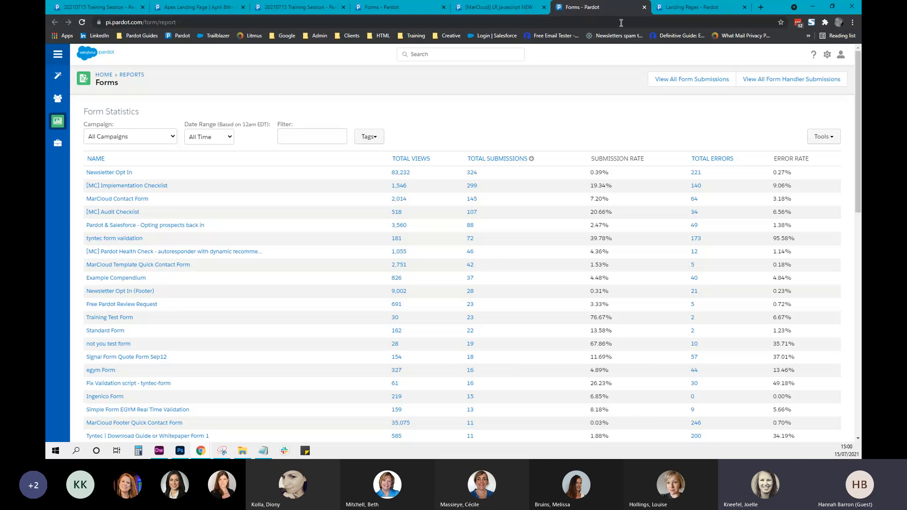
# Open Engagement Studio in a new tab and switch to it
pyautogui.moveTo(68, 82)
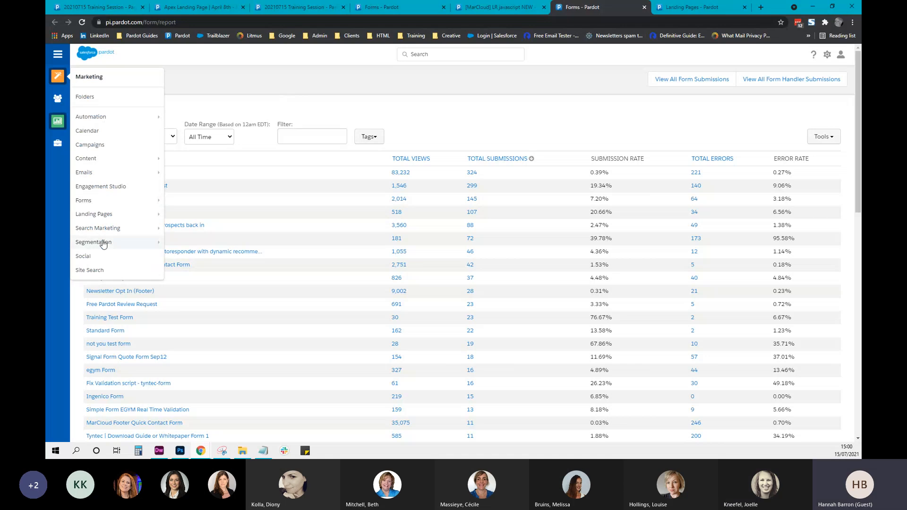
pyautogui.rightClick(99, 186)
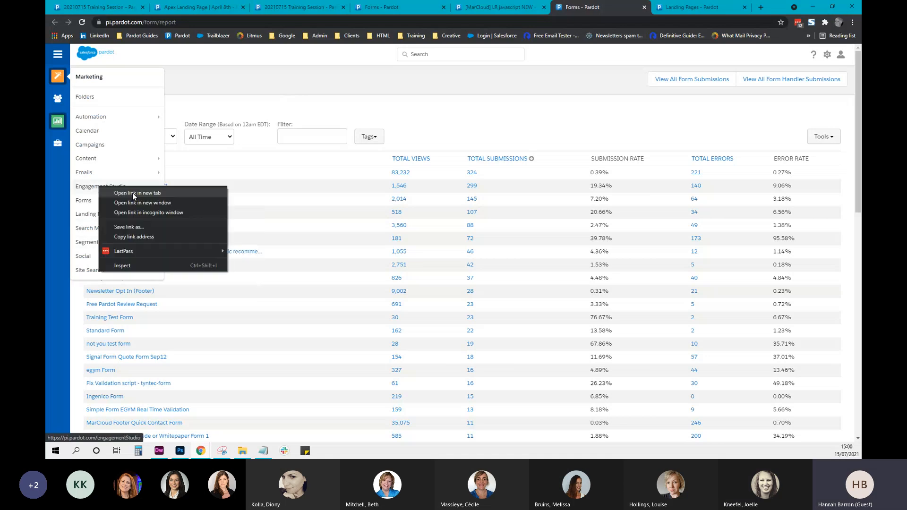
pyautogui.click(132, 193)
pyautogui.click(629, 3)
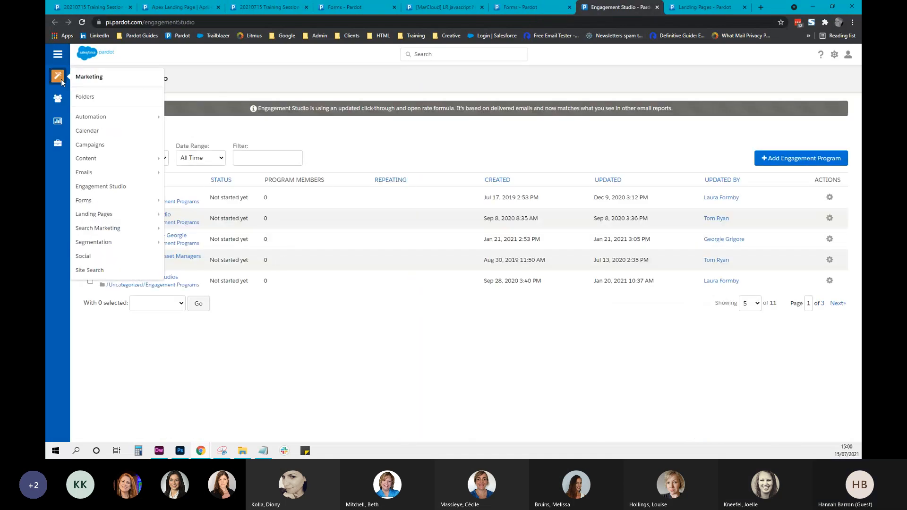
# Create and save a new engagement program named 20210715 Training, keeping the default folder and business-hours settings
pyautogui.click(775, 159)
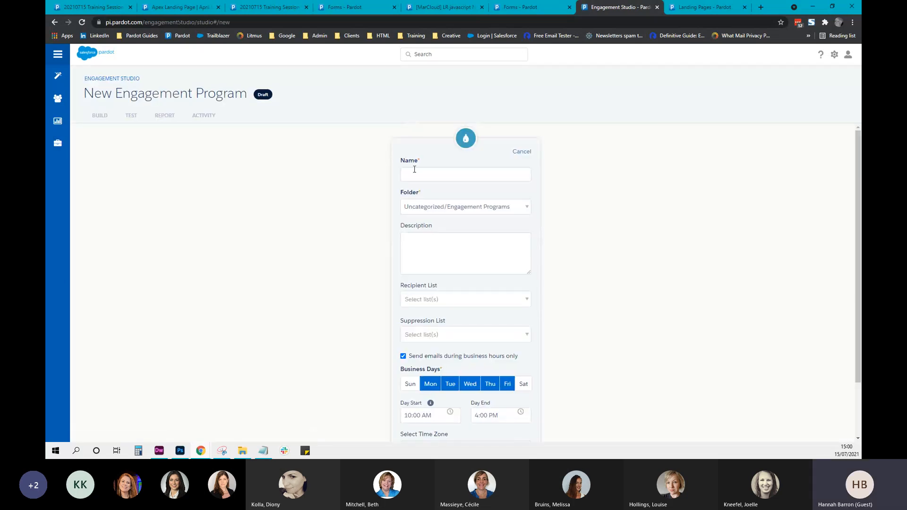
pyautogui.click(414, 172)
pyautogui.write('2021')
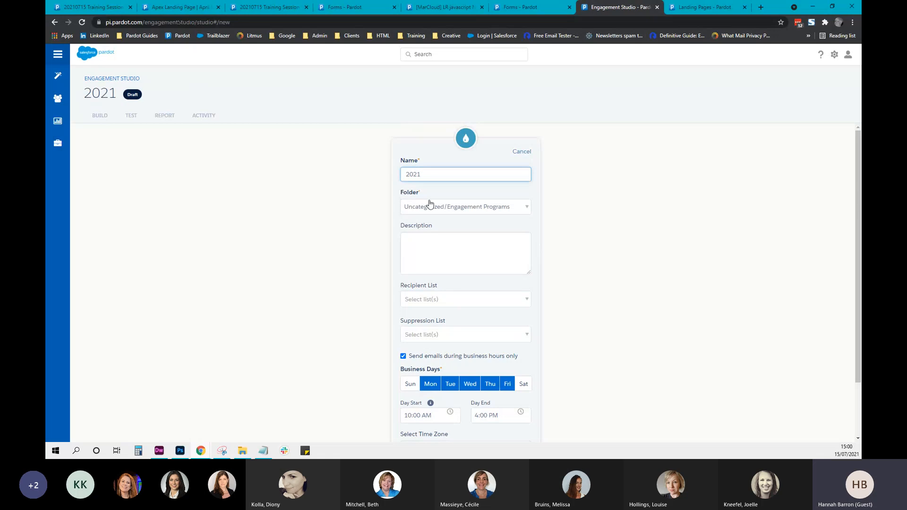
pyautogui.write('0715 Training')
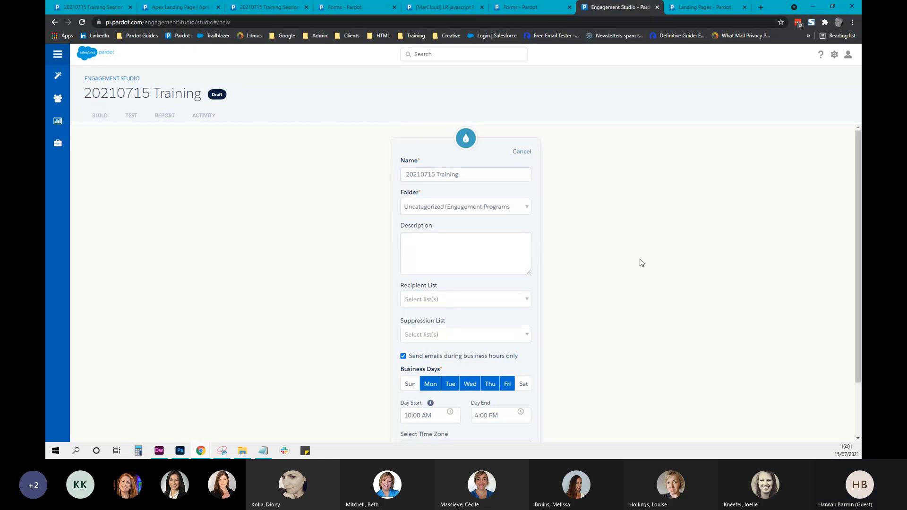
pyautogui.scroll(-2, 860, 227)
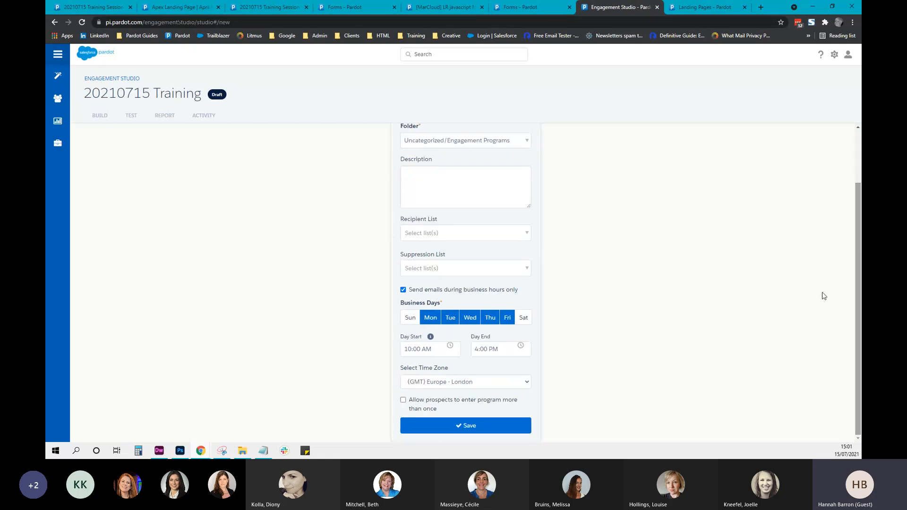
pyautogui.click(445, 426)
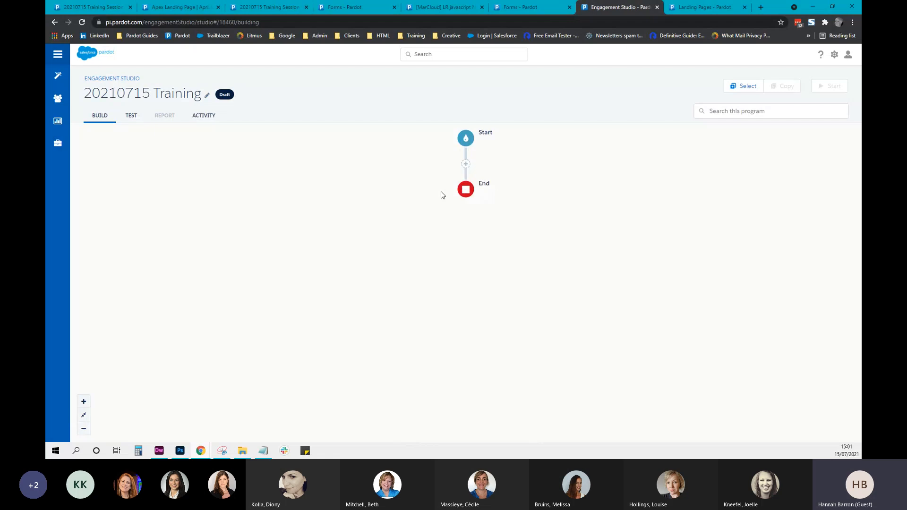
# Try a Form trigger after the program's start, set to Any form and was completed, and return to the trigger types
pyautogui.click(465, 164)
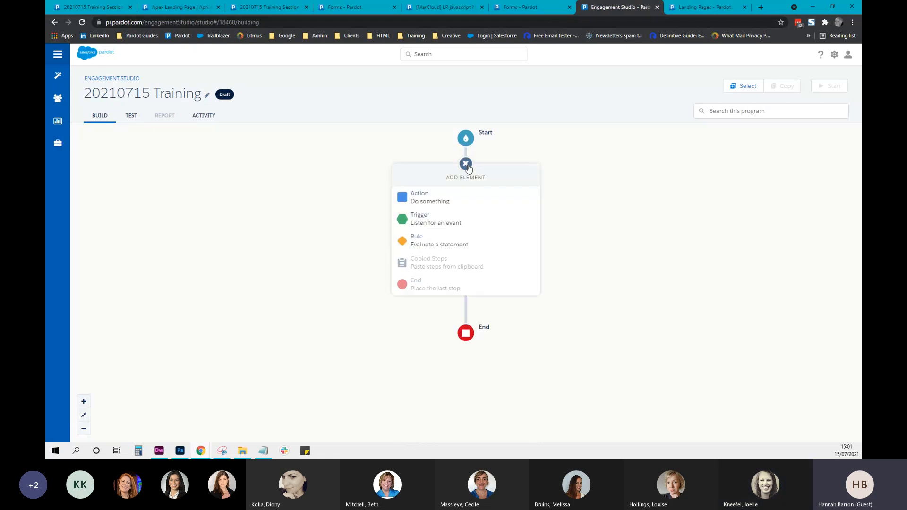
pyautogui.click(433, 221)
pyautogui.moveTo(537, 240)
pyautogui.mouseDown()
pyautogui.moveTo(540, 248)
pyautogui.moveTo(540, 232)
pyautogui.mouseUp()
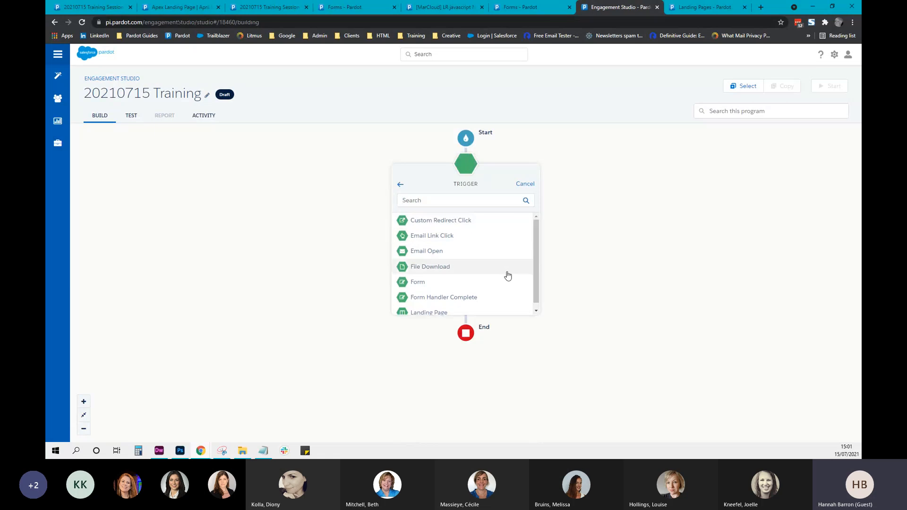
pyautogui.click(417, 285)
pyautogui.click(433, 217)
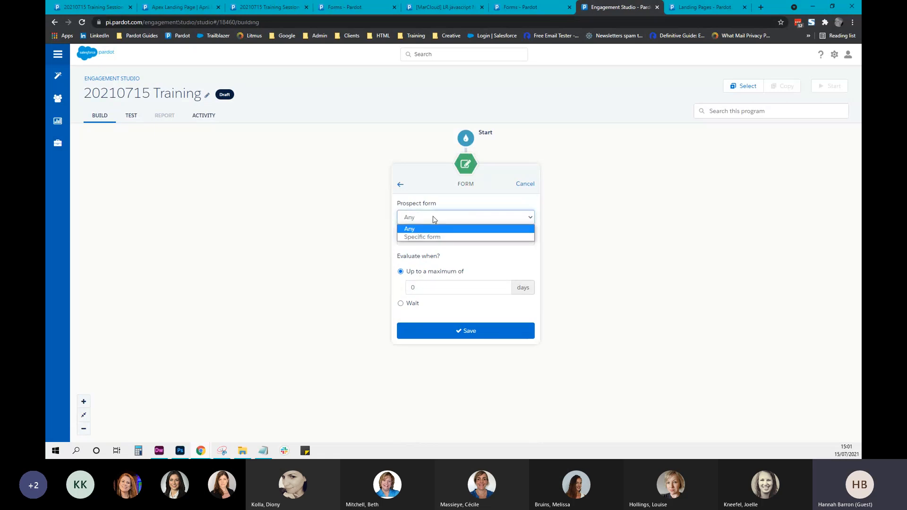
pyautogui.click(432, 229)
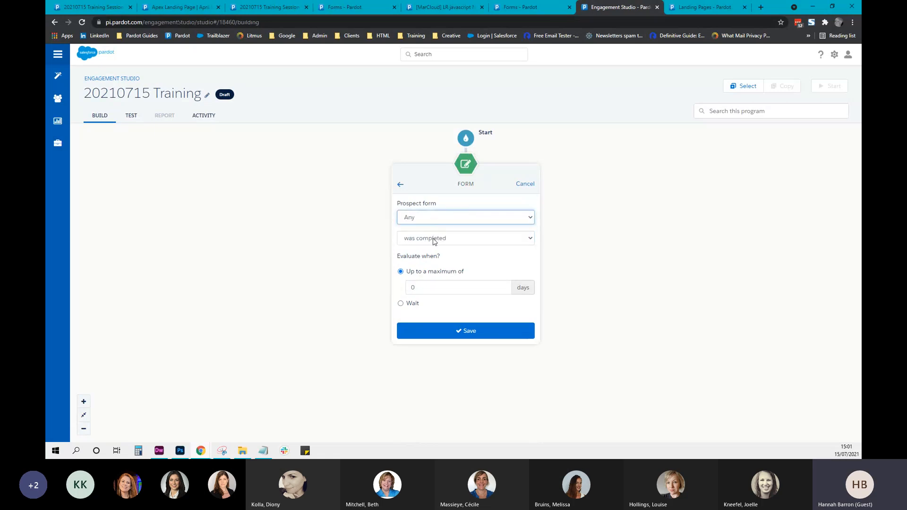
pyautogui.click(435, 239)
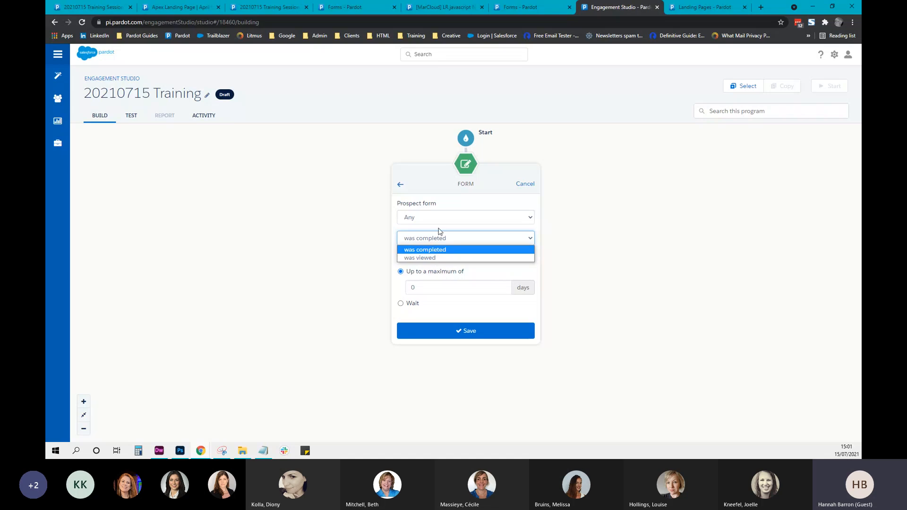
pyautogui.click(438, 241)
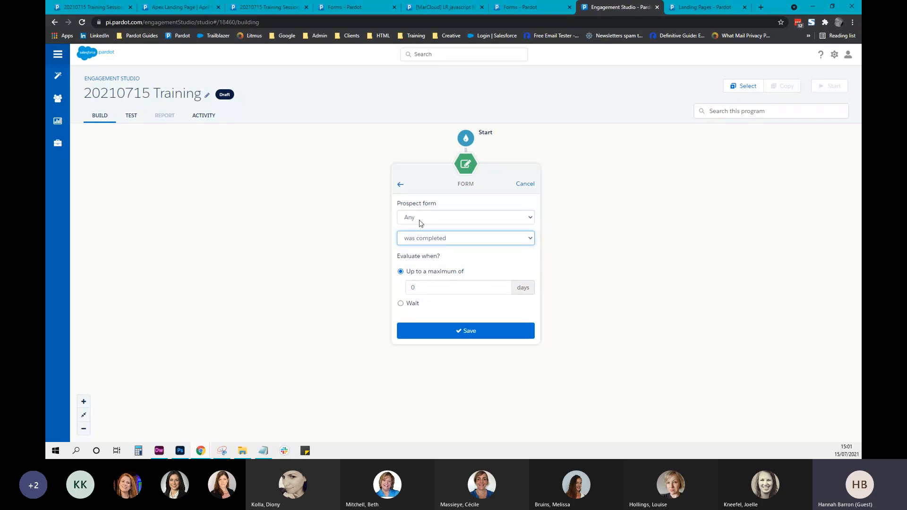
pyautogui.click(402, 184)
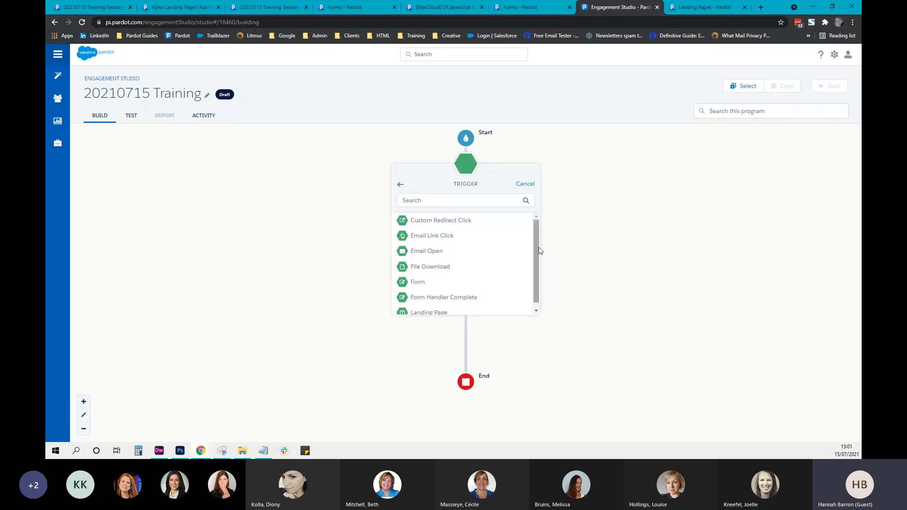
# Try a Landing Page trigger set to Any landing page and was completed, and cancel adding the trigger
pyautogui.scroll(-1, 537, 264)
pyautogui.click(448, 309)
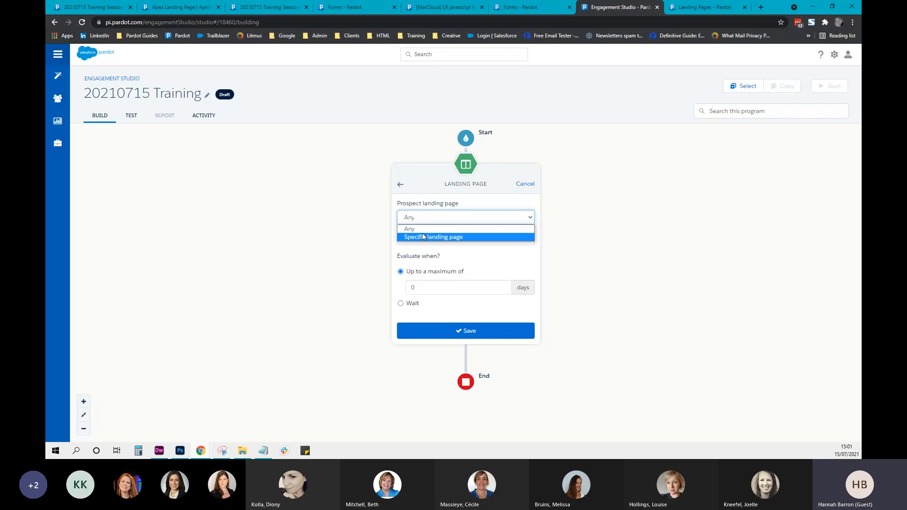
pyautogui.click(420, 229)
pyautogui.click(415, 239)
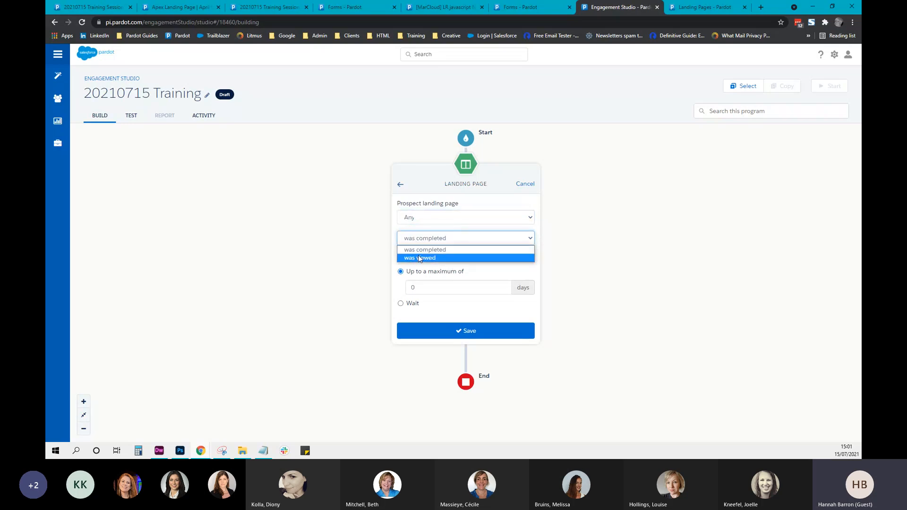
pyautogui.click(418, 249)
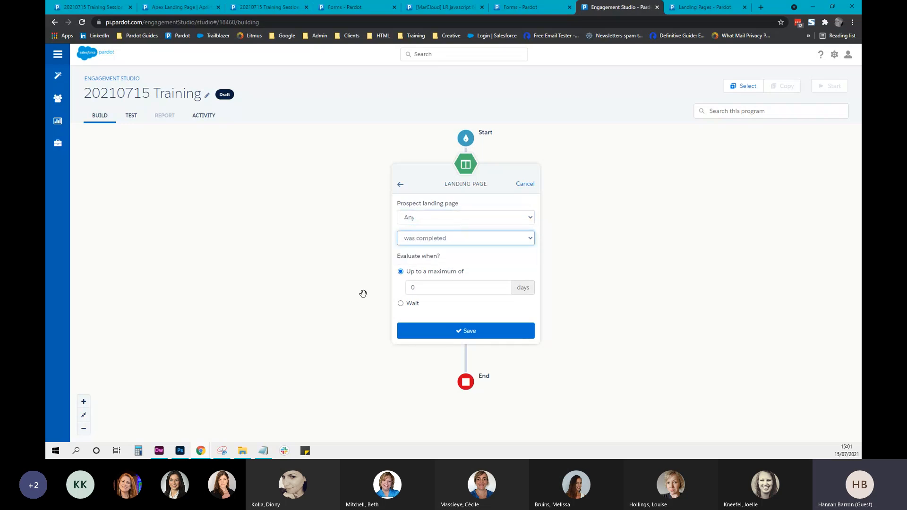
pyautogui.click(401, 186)
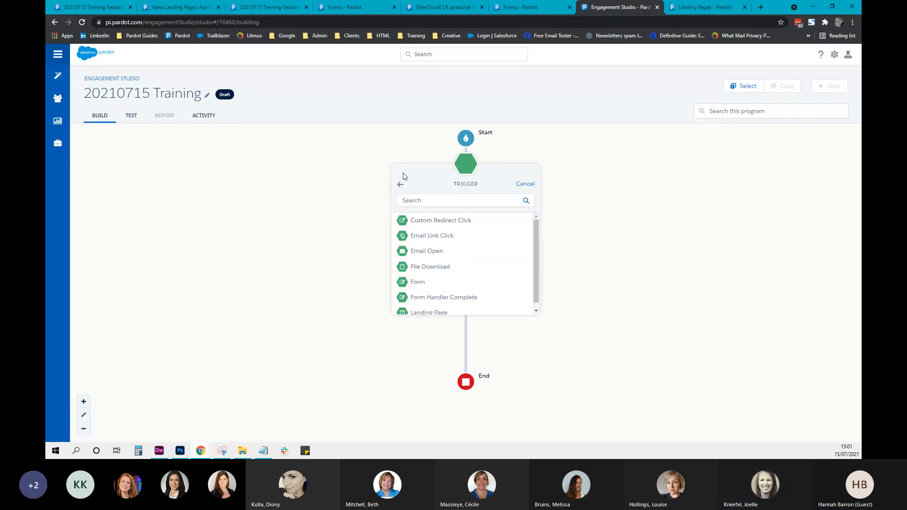
pyautogui.click(527, 184)
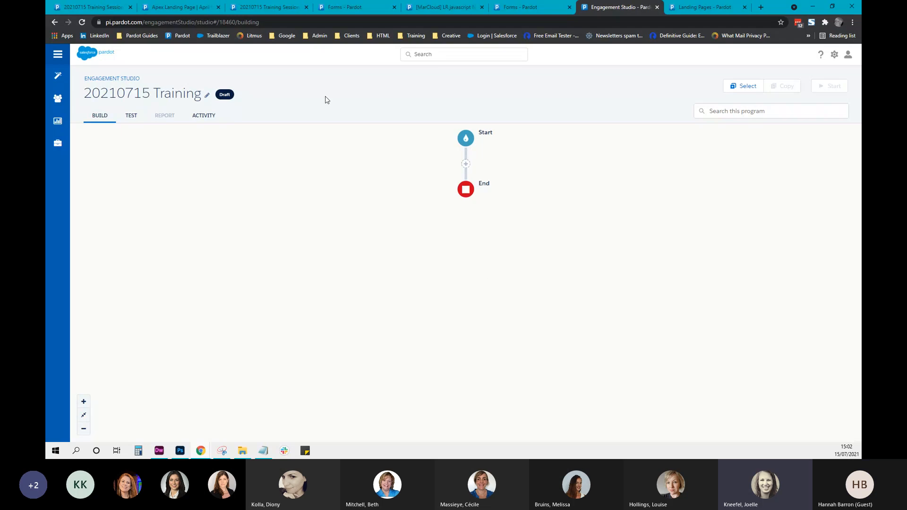
# Return to the Forms report and open the Training Test Form's individual report in a new tab
pyautogui.click(516, 7)
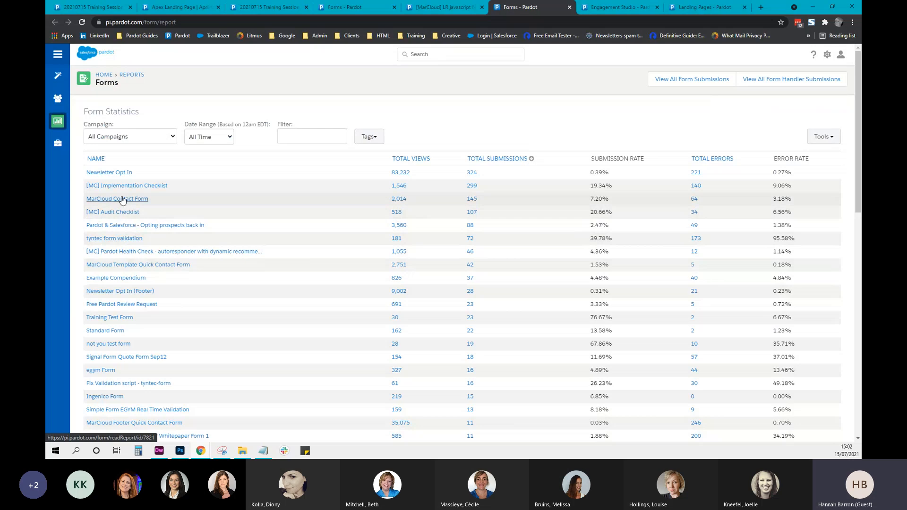
pyautogui.rightClick(124, 319)
pyautogui.click(163, 323)
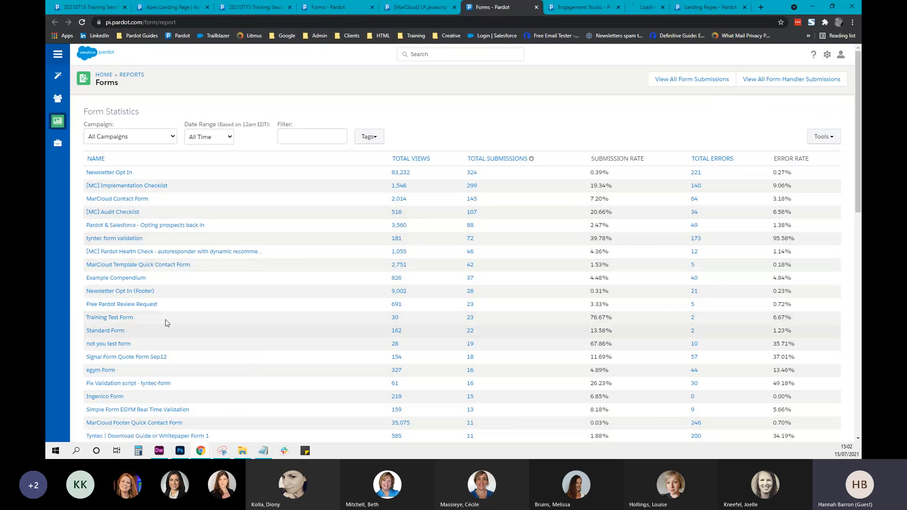
pyautogui.click(630, 7)
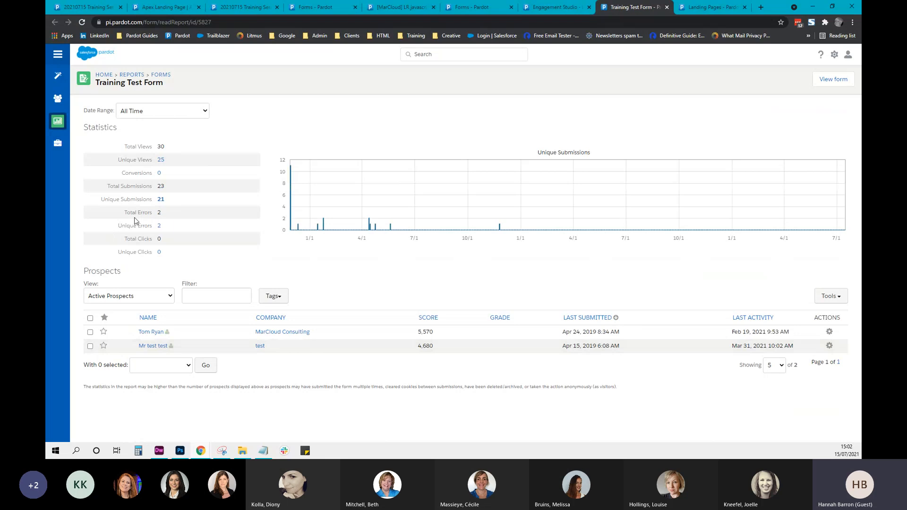
# Examine the Total Errors statistic and the prospect table's tools in the Training Test Form report
pyautogui.moveTo(122, 212); pyautogui.dragTo(101, 214)
pyautogui.click(225, 239)
pyautogui.click(839, 298)
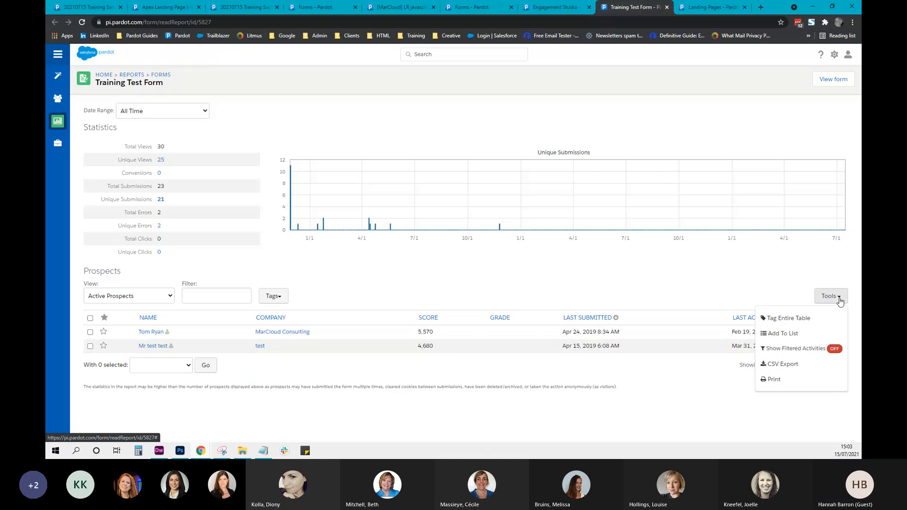
pyautogui.click(751, 286)
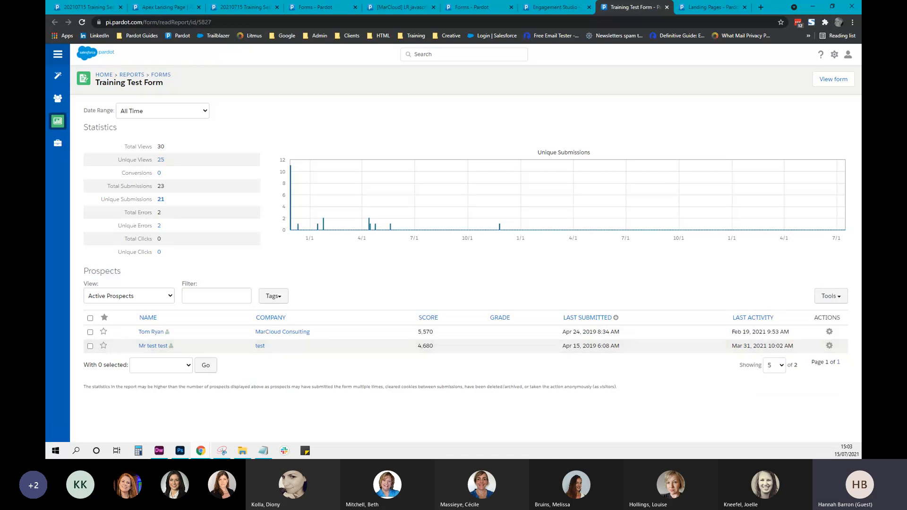
# Select all listed prospects to review the bulk actions, and set the report's date range to Custom
pyautogui.click(90, 319)
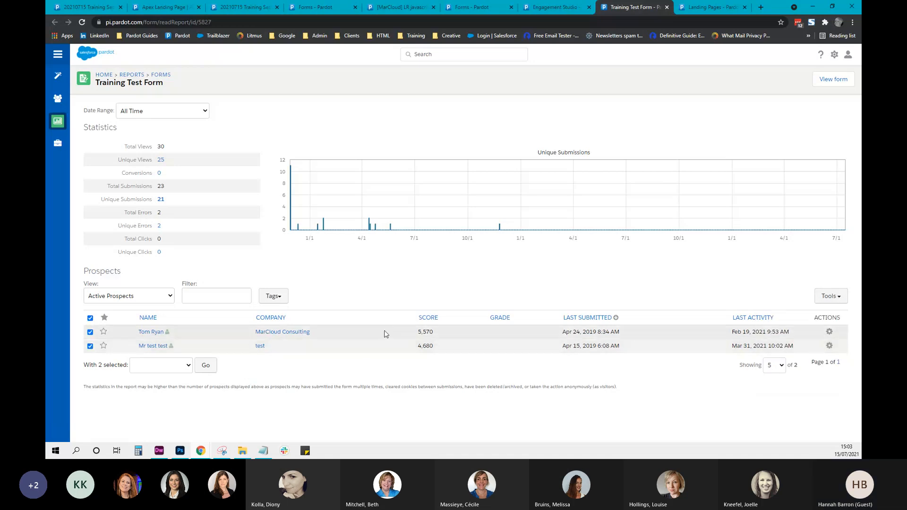
pyautogui.click(177, 369)
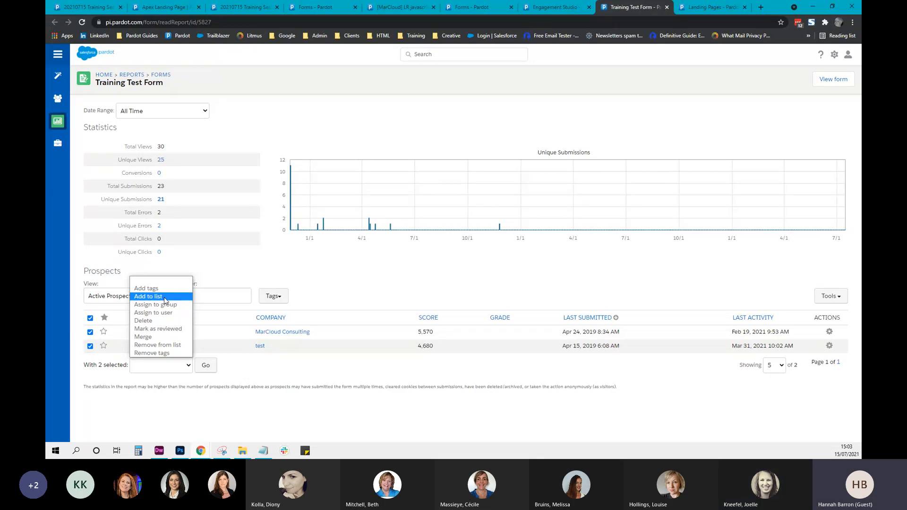
pyautogui.click(259, 416)
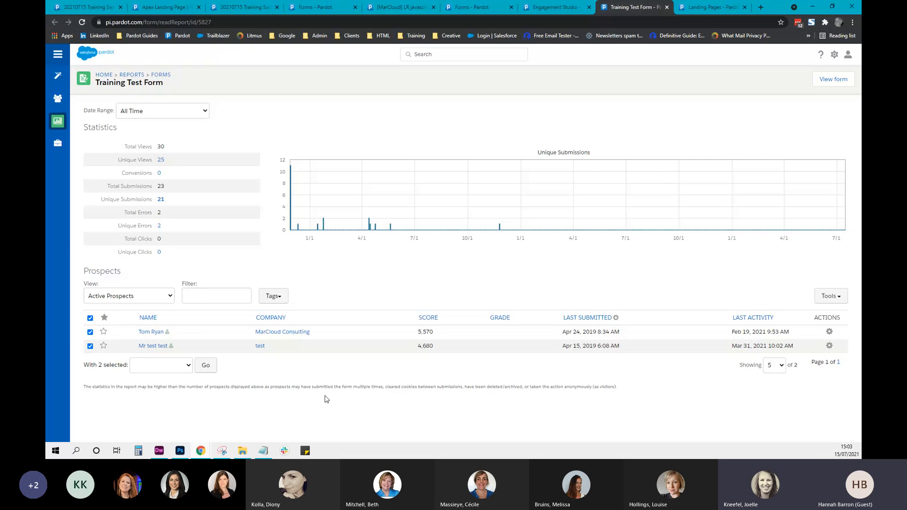
pyautogui.click(153, 113)
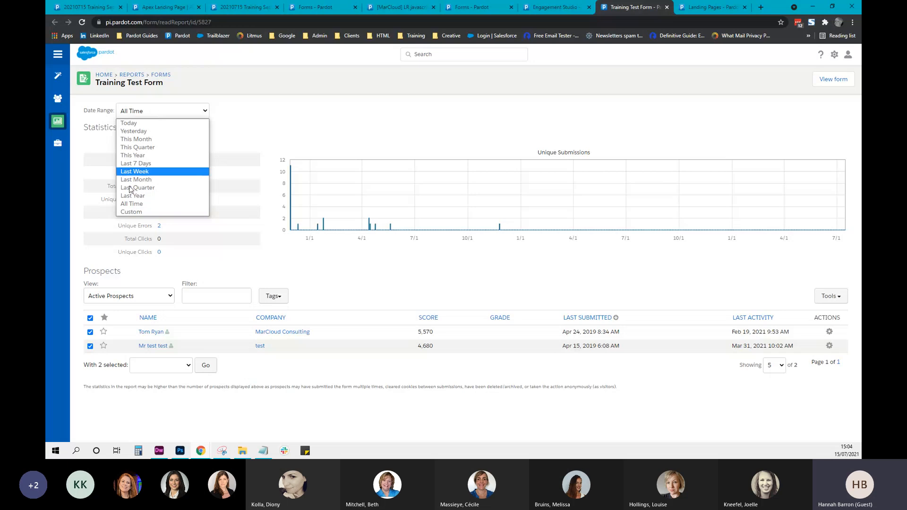
pyautogui.click(161, 211)
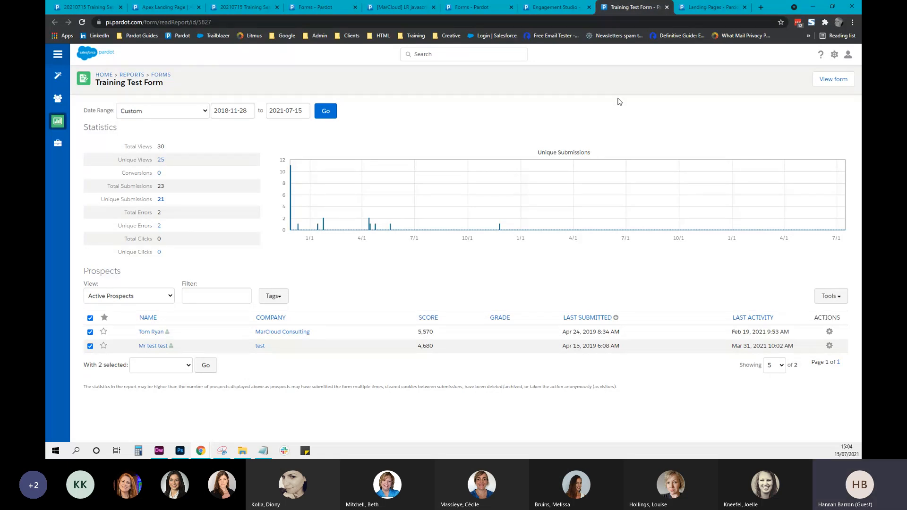
# Filter the Landing Pages report by "trai" and open the Training Test page's report in a new tab
pyautogui.click(703, 9)
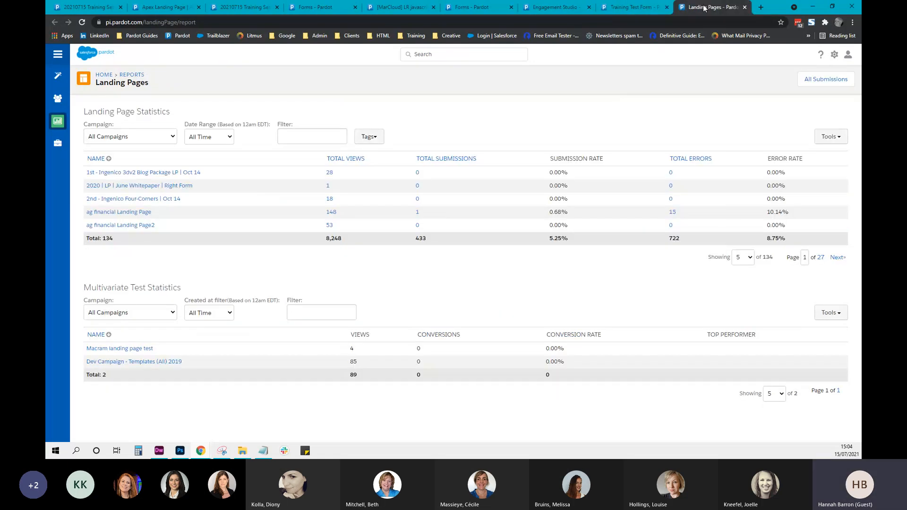
pyautogui.click(284, 136)
pyautogui.write('trai')
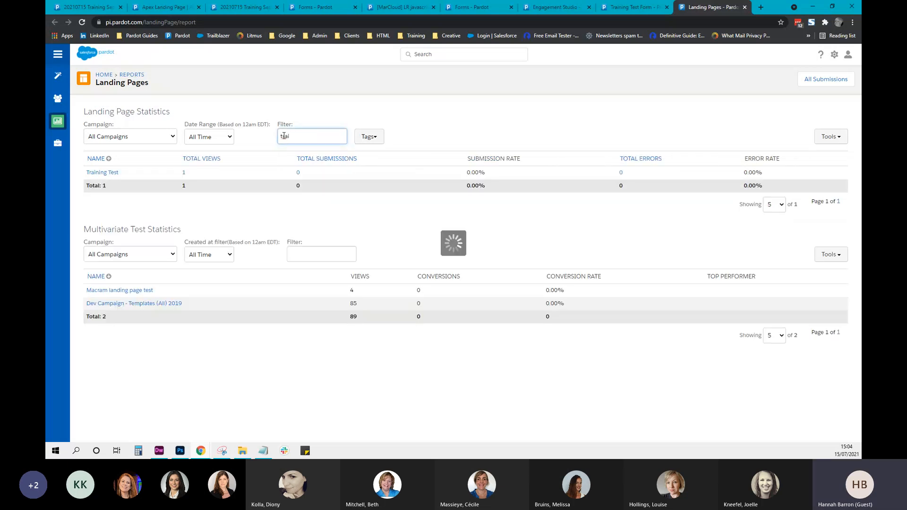
pyautogui.rightClick(100, 173)
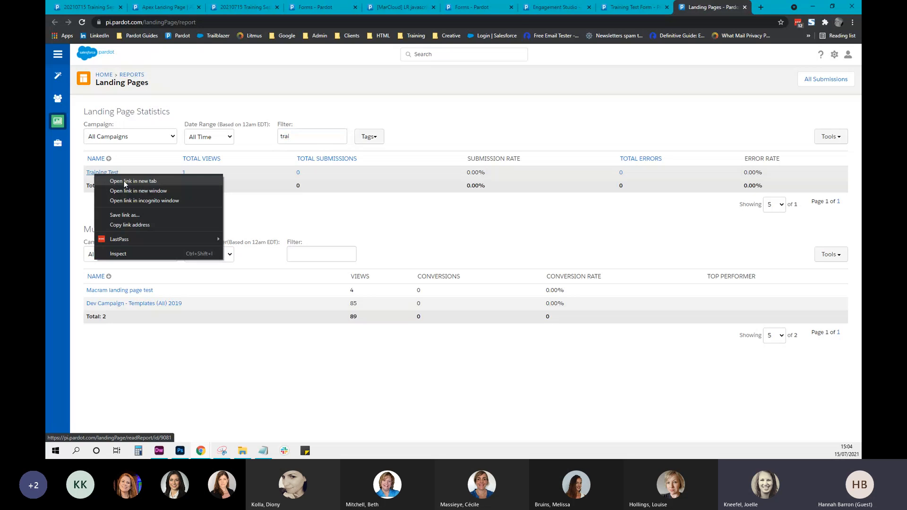
pyautogui.click(125, 184)
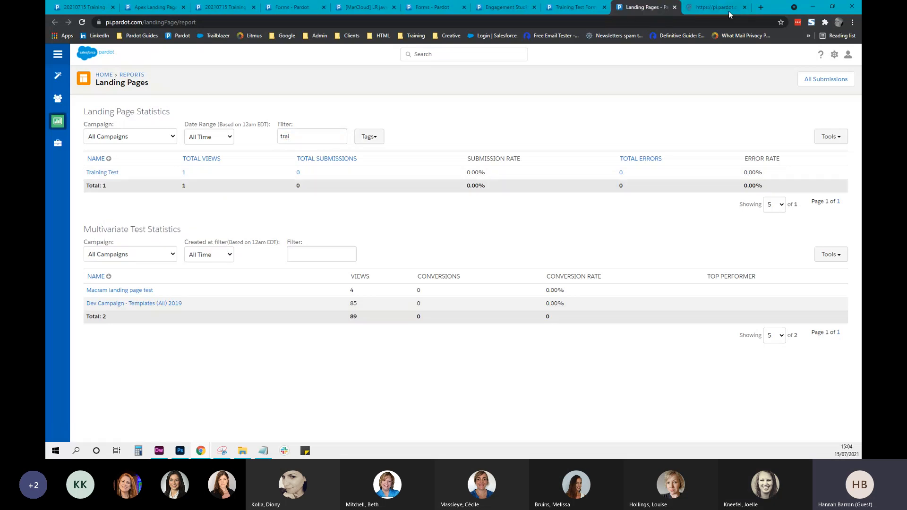
pyautogui.click(729, 10)
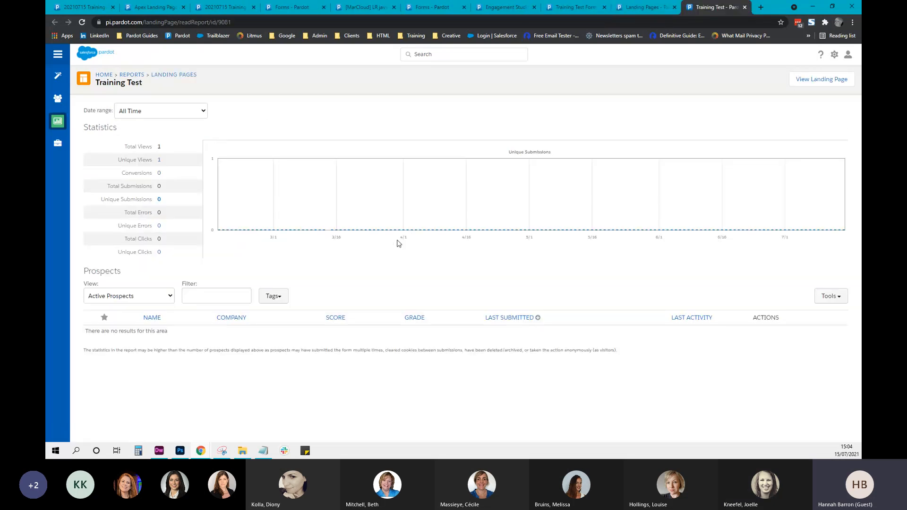